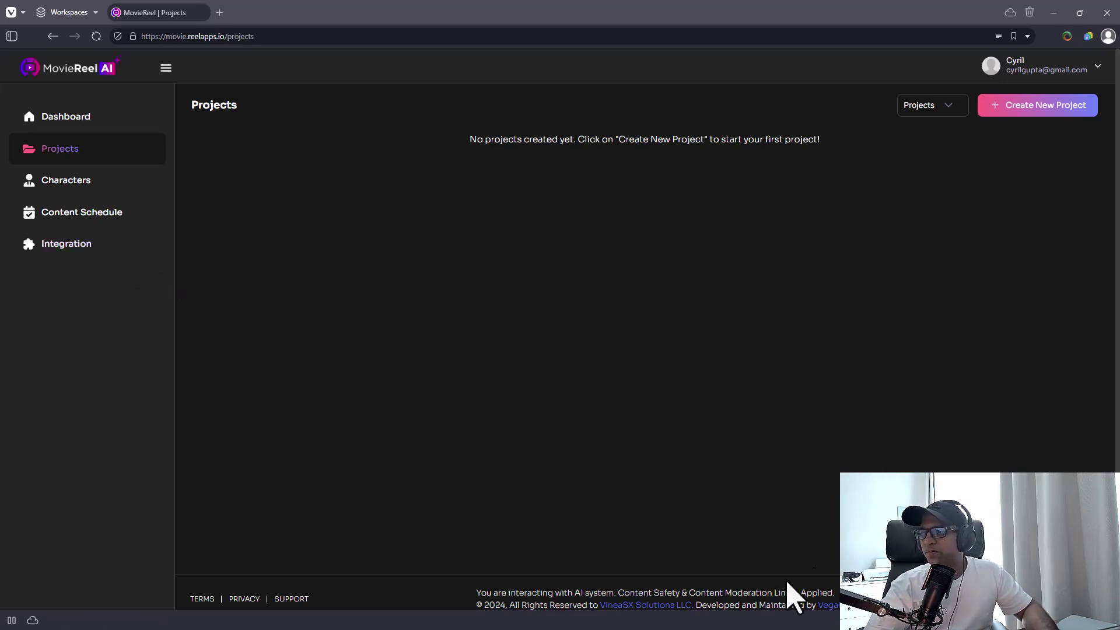
{"action": "scroll", "coordinate": [820, 580], "scroll_direction": "down", "scroll_amount": 1}
{"action": "left_click_drag", "start_coordinate": [512, 582], "coordinate": [767, 612]}
{"action": "left_click", "coordinate": [773, 614]}
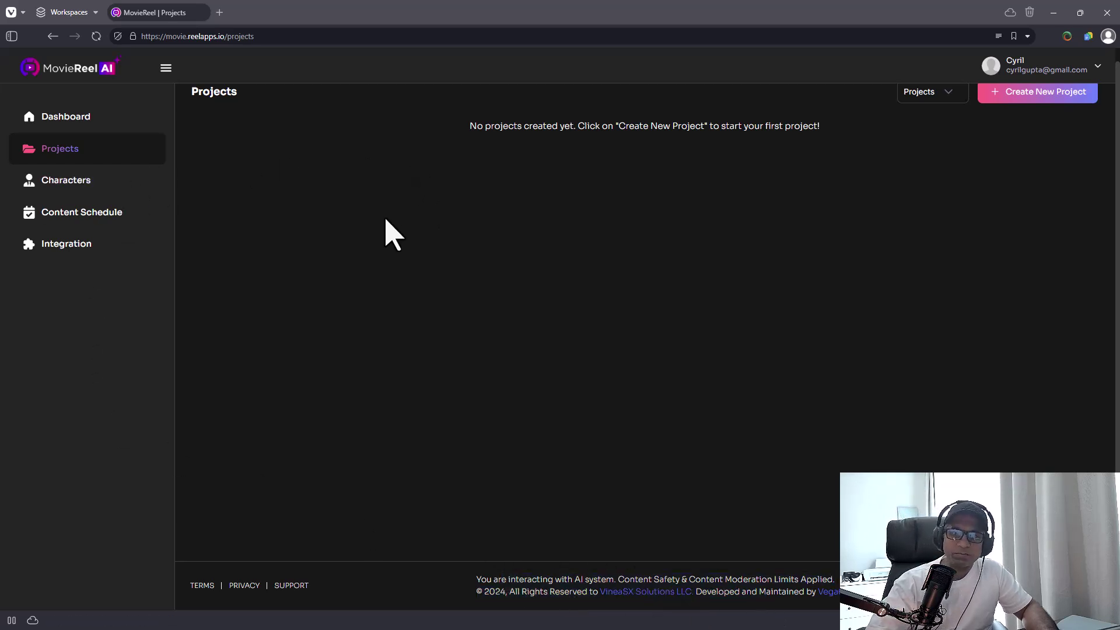
Examine the dashboard's project start options, feature descriptions, webinar section and account options.
{"action": "left_click", "coordinate": [56, 124]}
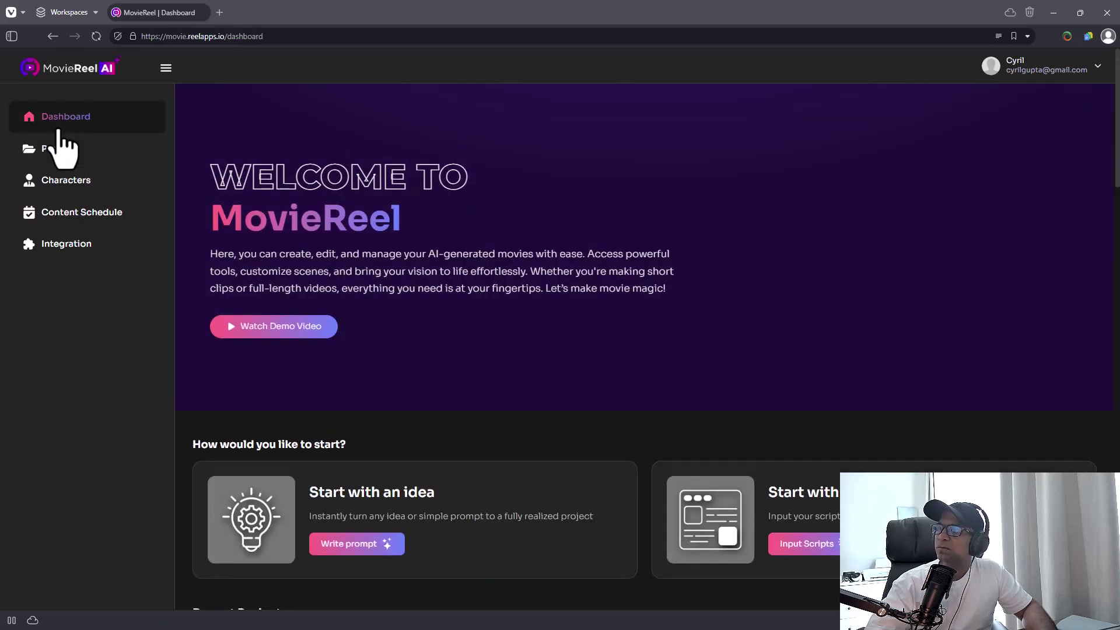
{"action": "scroll", "coordinate": [467, 210], "scroll_direction": "down", "scroll_amount": 4}
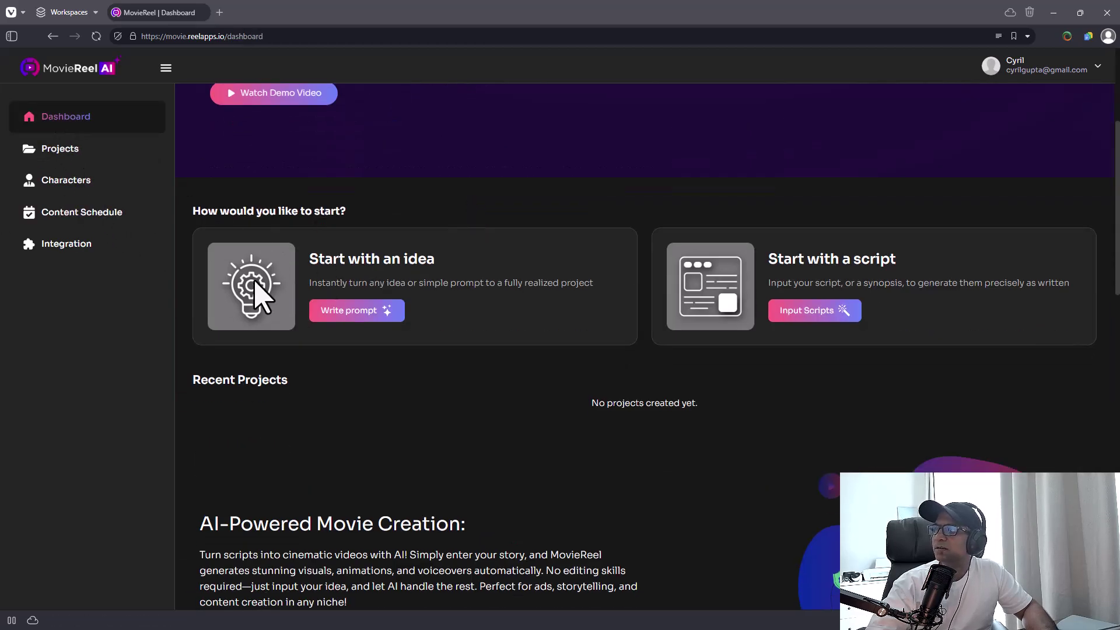
{"action": "scroll", "coordinate": [260, 294], "scroll_direction": "down", "scroll_amount": 1}
{"action": "left_click_drag", "start_coordinate": [362, 211], "coordinate": [492, 220]}
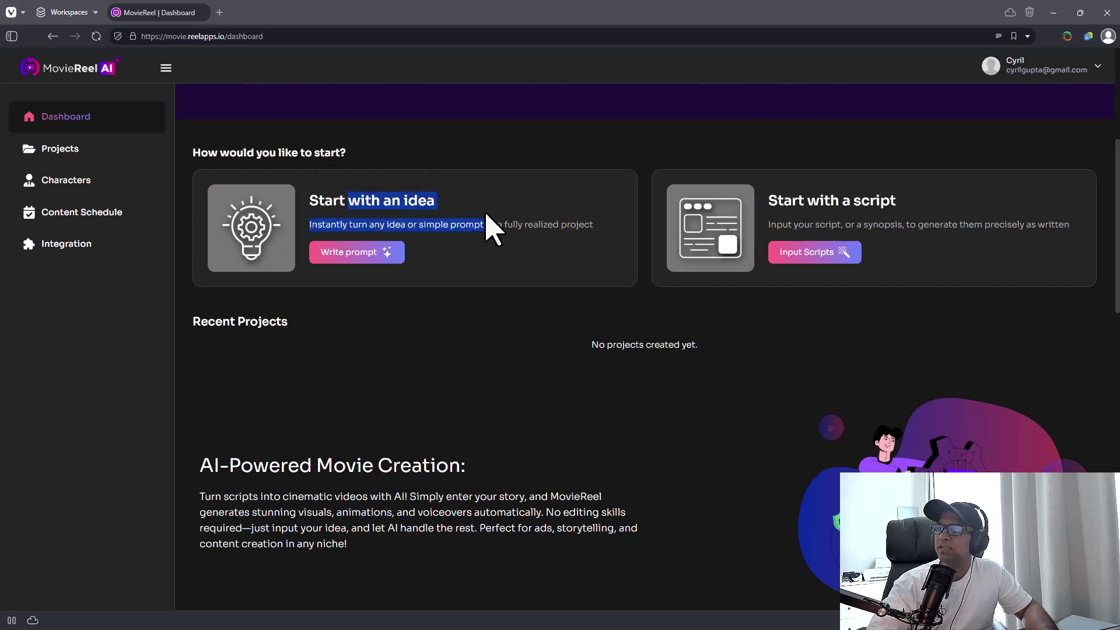
{"action": "left_click", "coordinate": [493, 265]}
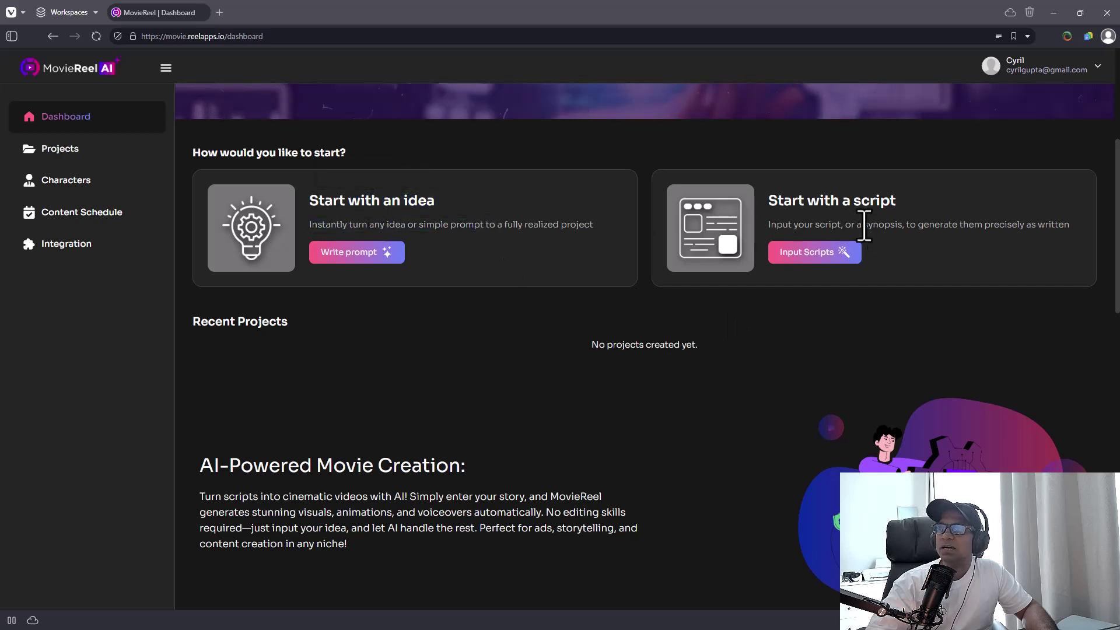
{"action": "scroll", "coordinate": [824, 254], "scroll_direction": "down", "scroll_amount": 1}
{"action": "scroll", "coordinate": [443, 310], "scroll_direction": "up", "scroll_amount": 1}
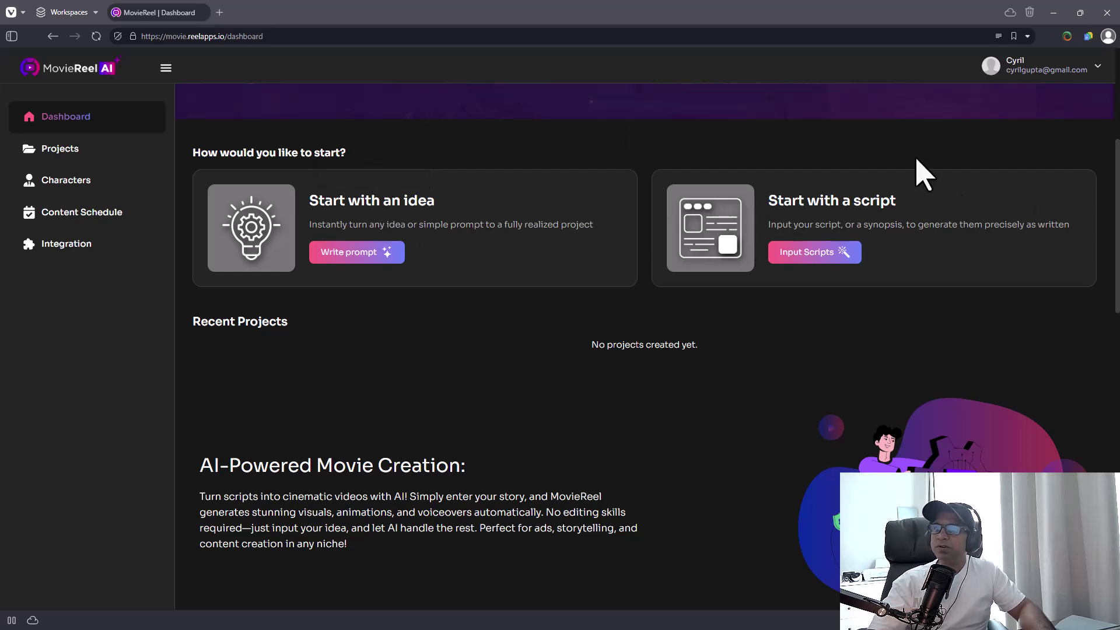
{"action": "scroll", "coordinate": [432, 380], "scroll_direction": "down", "scroll_amount": 5}
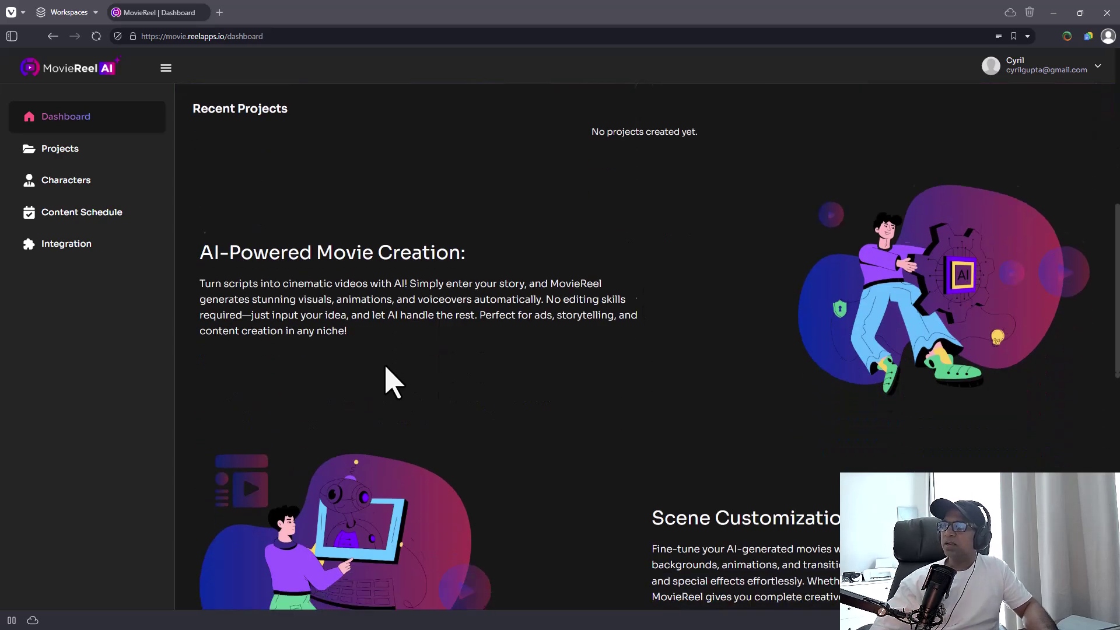
{"action": "scroll", "coordinate": [389, 382], "scroll_direction": "down", "scroll_amount": 10}
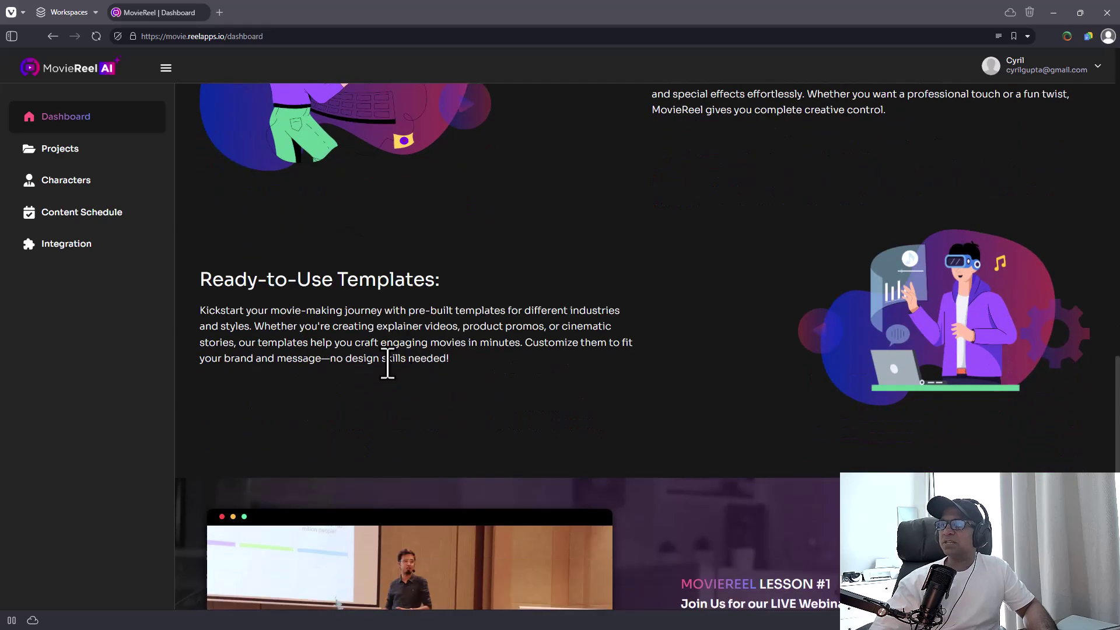
{"action": "scroll", "coordinate": [390, 382], "scroll_direction": "down", "scroll_amount": 3}
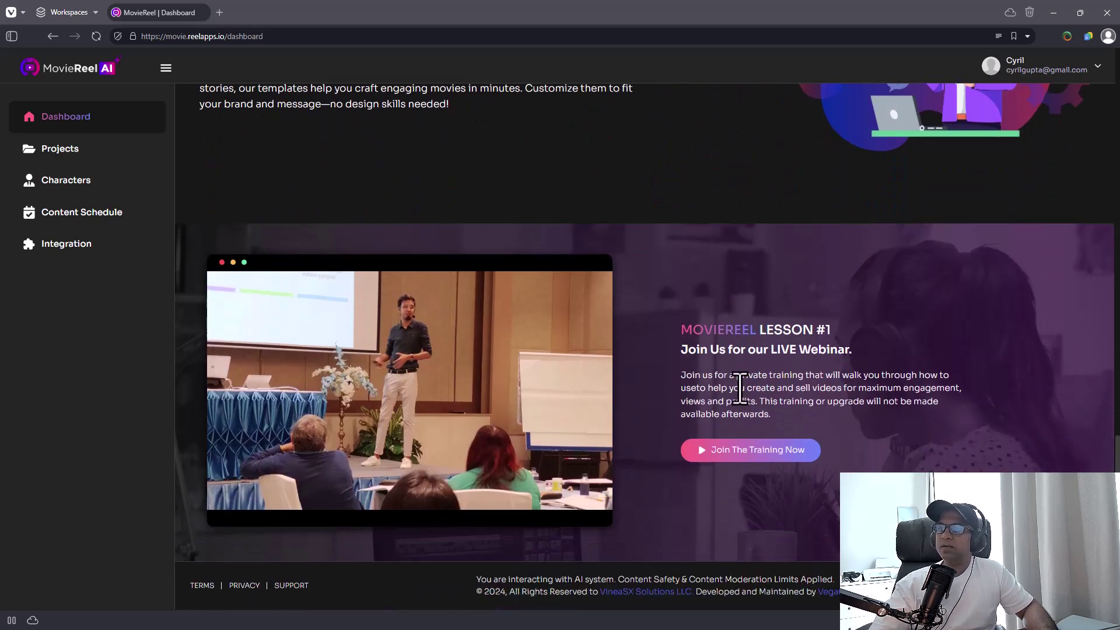
{"action": "middle_click", "coordinate": [939, 310]}
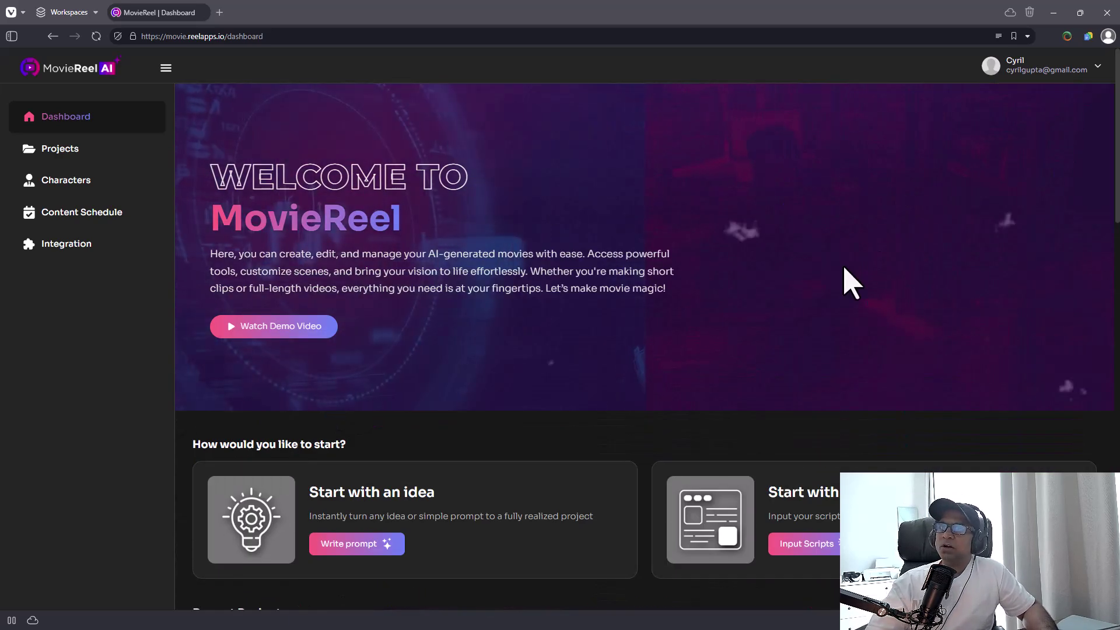
{"action": "left_click", "coordinate": [1078, 73]}
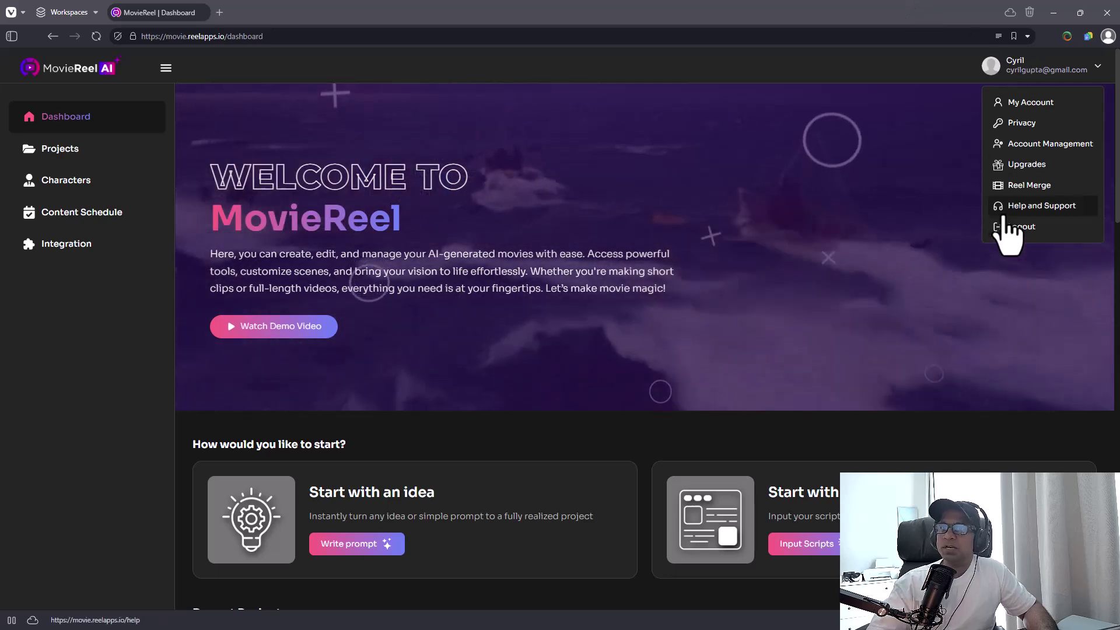
Create a new project from the written film idea "Growing tomatoes at home succesffully.".
{"action": "left_click", "coordinate": [71, 148]}
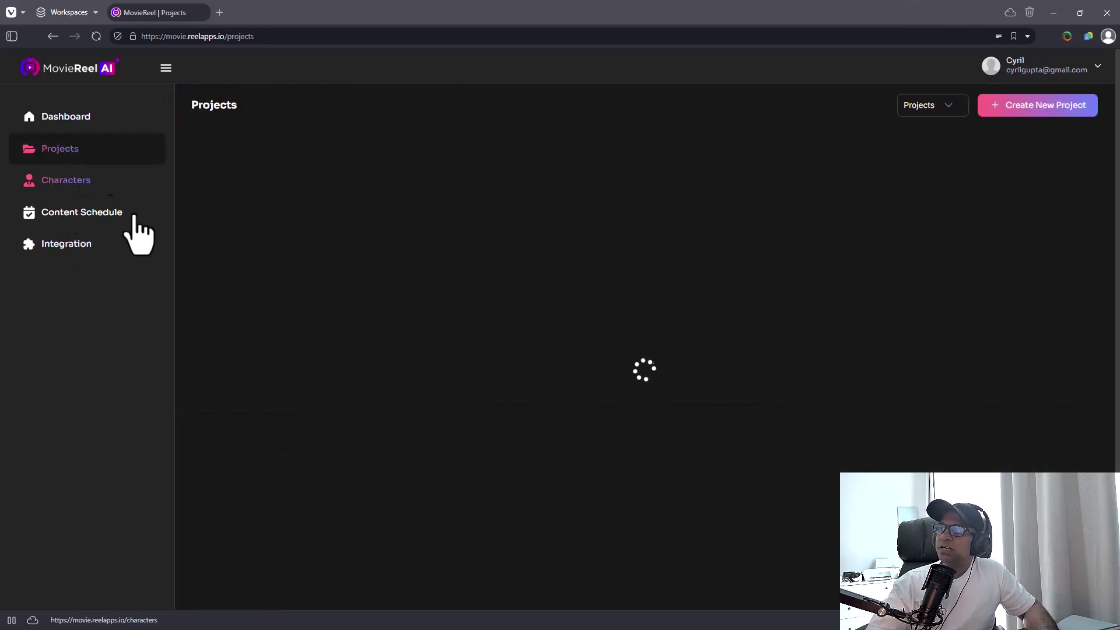
{"action": "left_click", "coordinate": [1036, 109]}
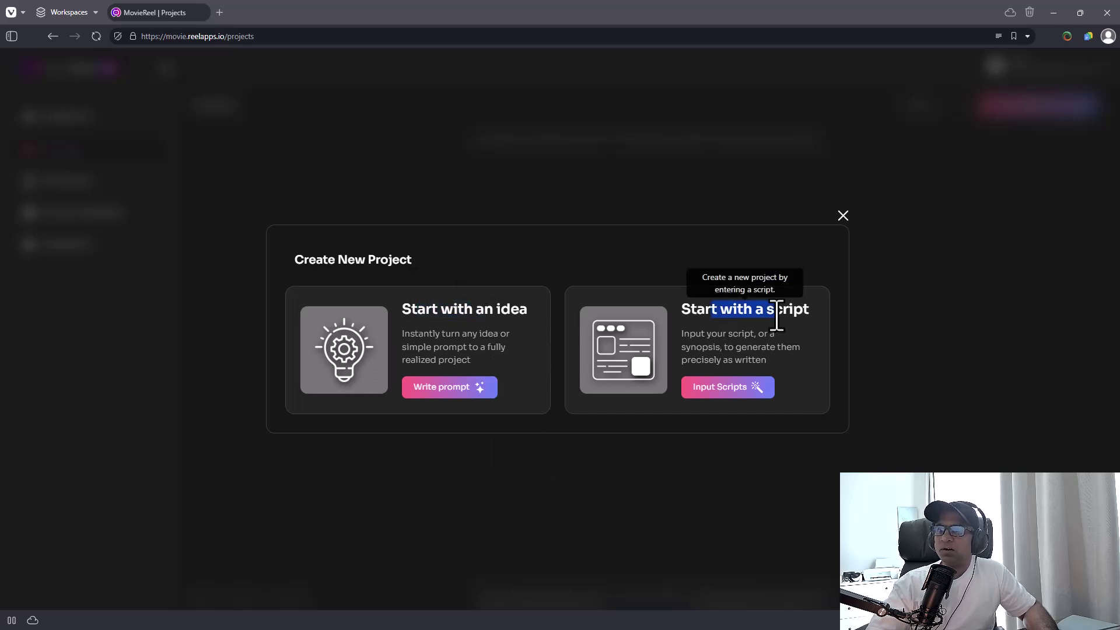
{"action": "left_click", "coordinate": [462, 387]}
{"action": "left_click", "coordinate": [566, 315]}
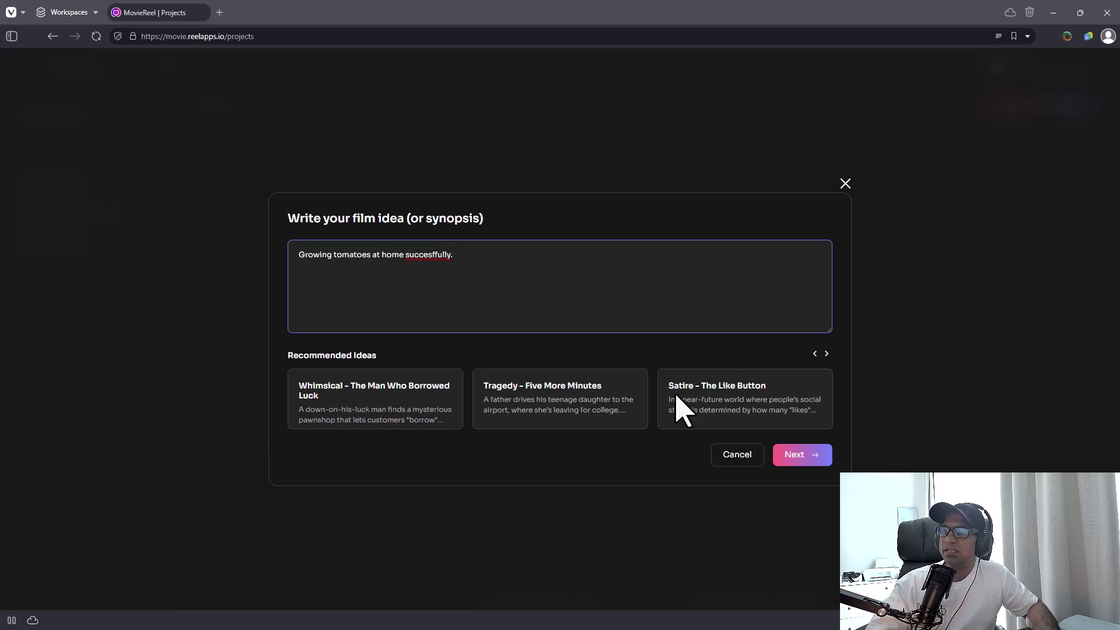
{"action": "left_click", "coordinate": [795, 457]}
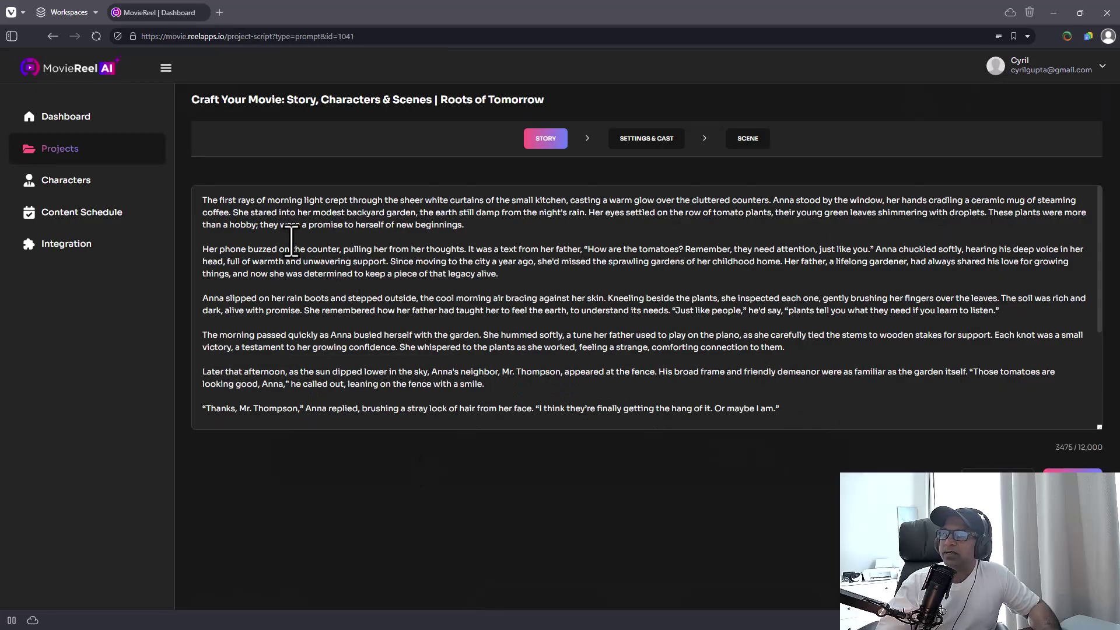
Read through the generated story from the opening paragraph to its ending.
{"action": "left_click_drag", "start_coordinate": [204, 199], "coordinate": [497, 249]}
{"action": "left_click", "coordinate": [496, 249]}
{"action": "scroll", "coordinate": [496, 249], "scroll_direction": "down", "scroll_amount": 3}
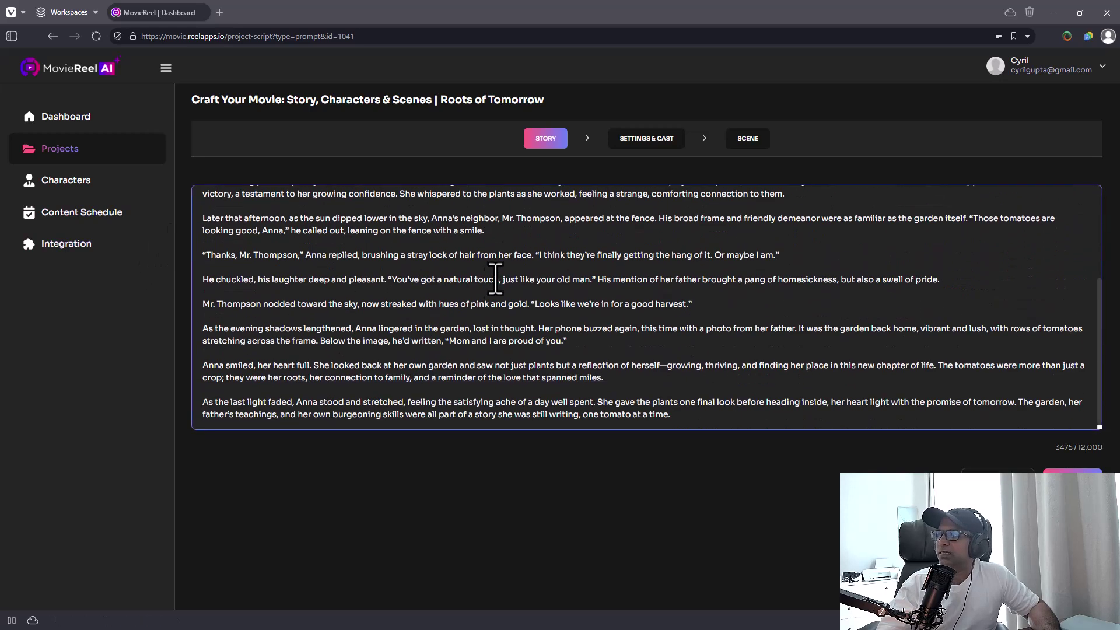
{"action": "scroll", "coordinate": [395, 415], "scroll_direction": "up", "scroll_amount": 3}
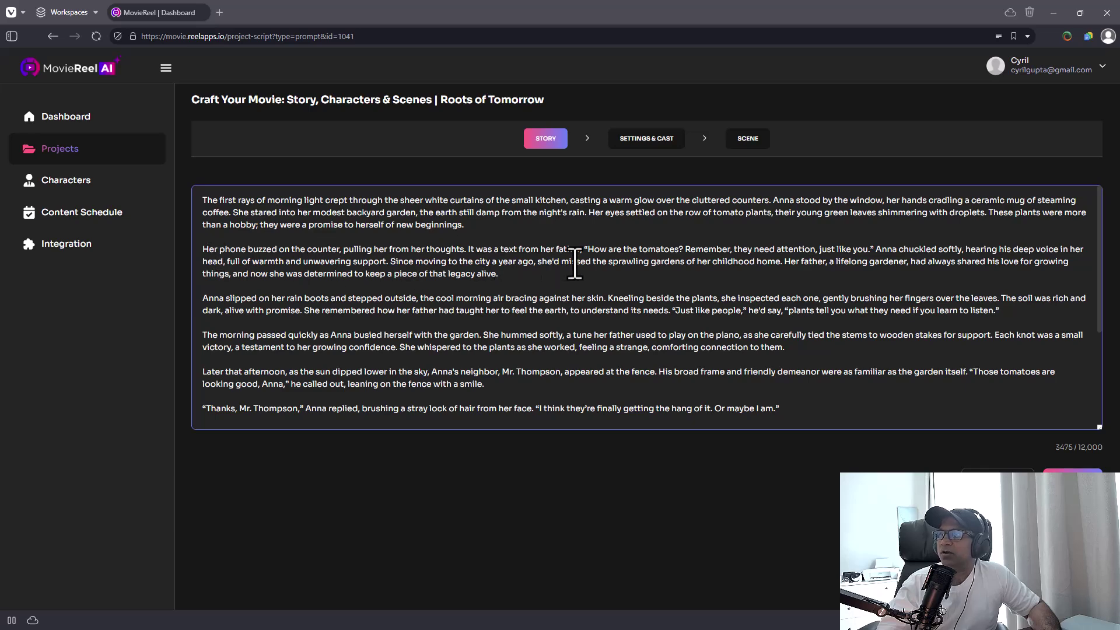
{"action": "left_click_drag", "start_coordinate": [635, 285], "coordinate": [712, 358]}
{"action": "left_click", "coordinate": [712, 357]}
{"action": "scroll", "coordinate": [712, 357], "scroll_direction": "down", "scroll_amount": 3}
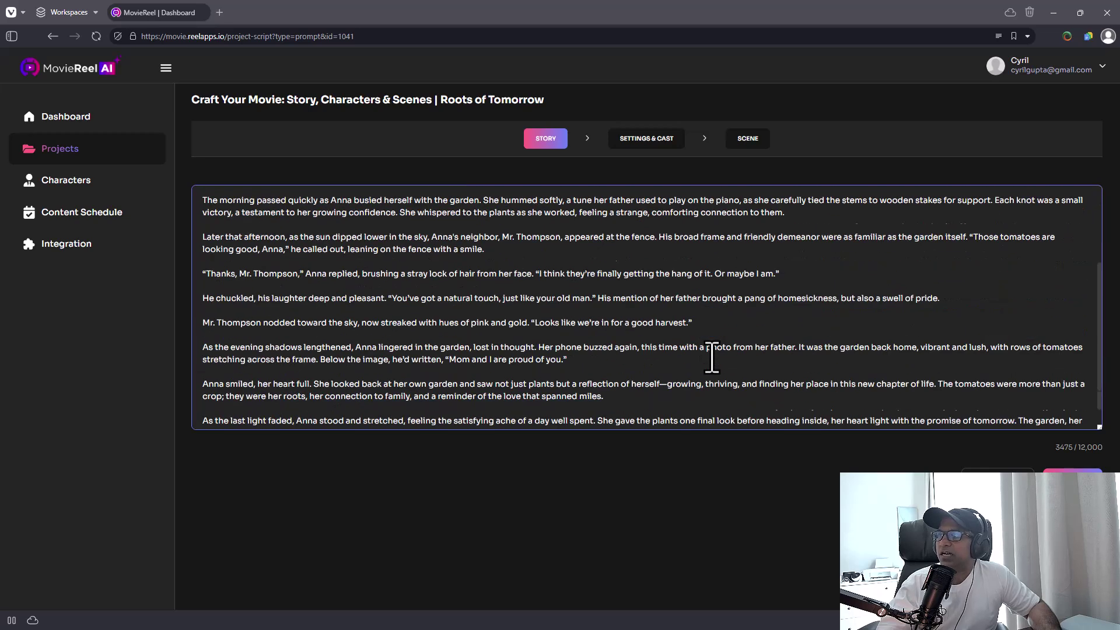
{"action": "scroll", "coordinate": [712, 358], "scroll_direction": "up", "scroll_amount": 3}
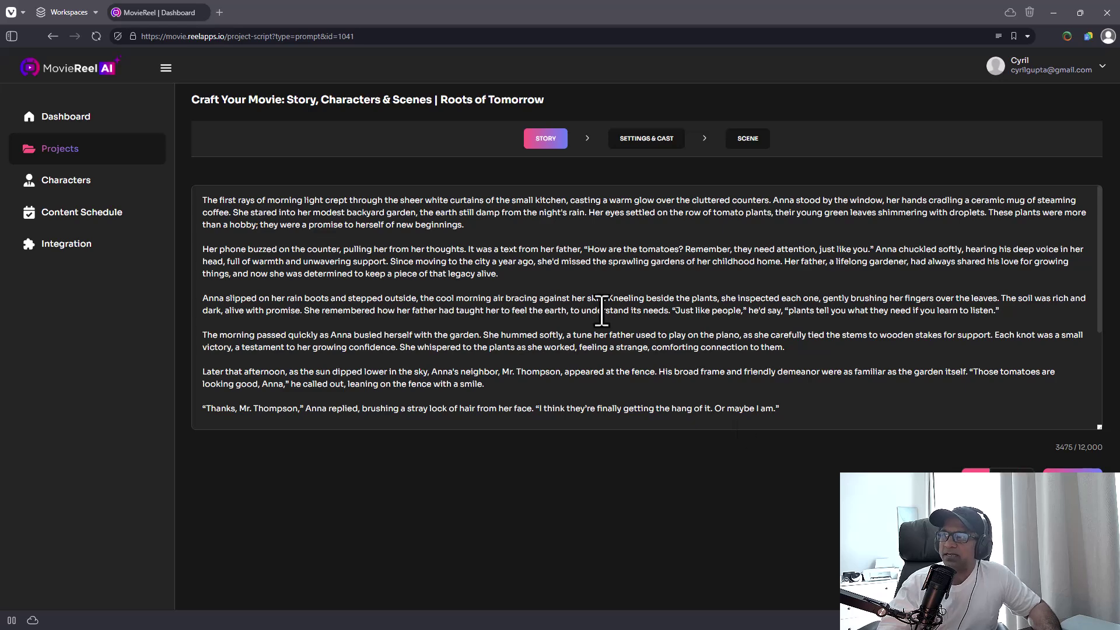
{"action": "scroll", "coordinate": [602, 311], "scroll_direction": "down", "scroll_amount": 1}
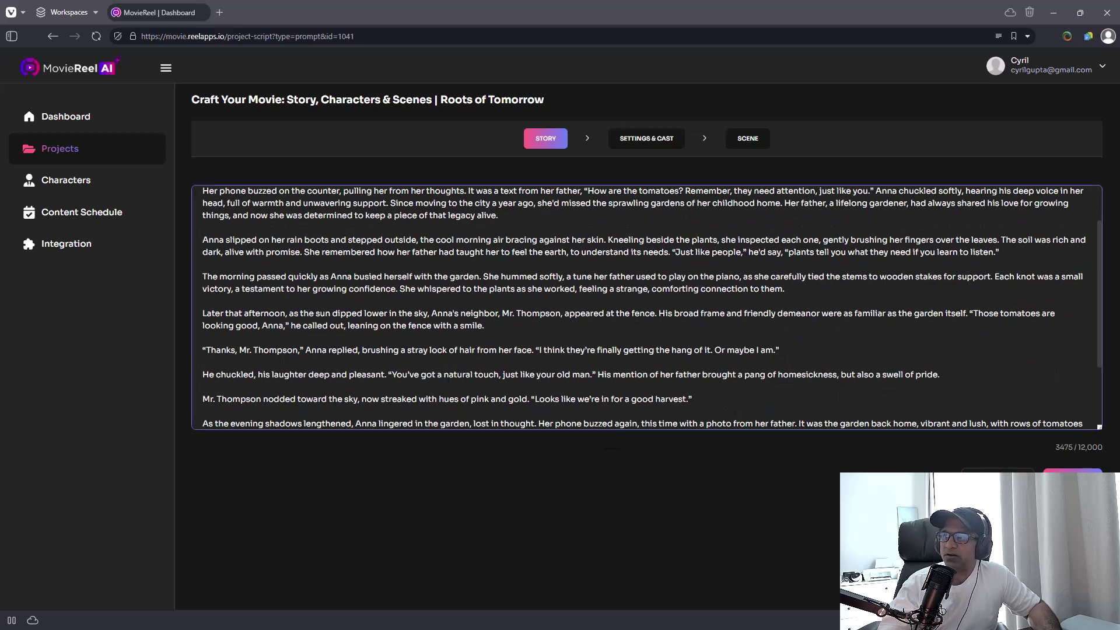
Continue with the generated story to Settings & Cast and set the movie type to Narrator.
{"action": "left_click", "coordinate": [1072, 475]}
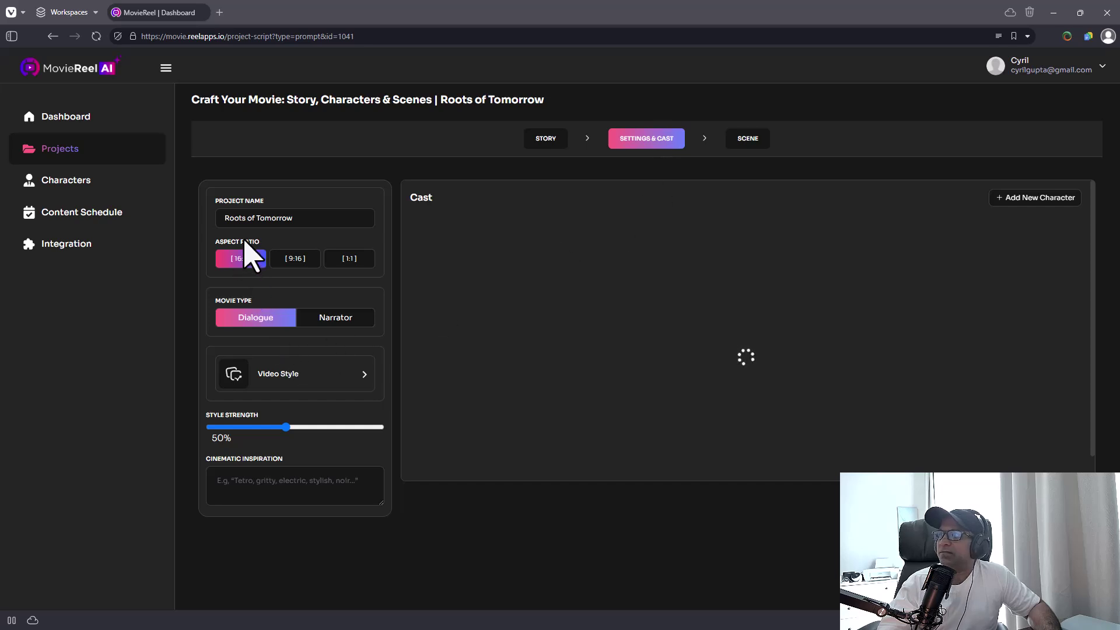
{"action": "left_click_drag", "start_coordinate": [246, 224], "coordinate": [222, 219]}
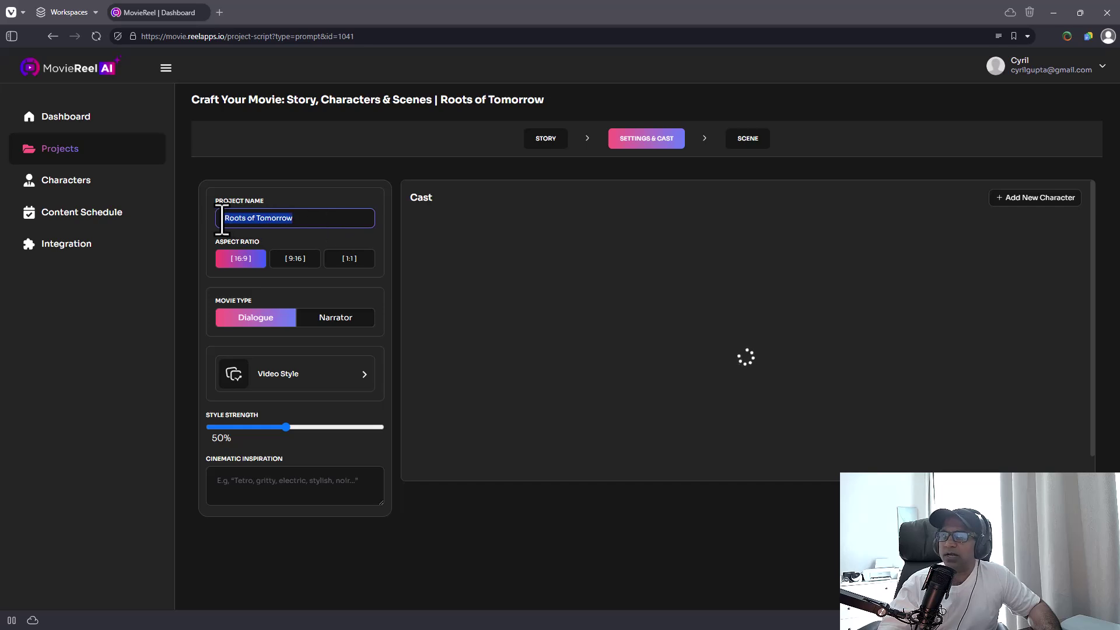
{"action": "left_click", "coordinate": [280, 324]}
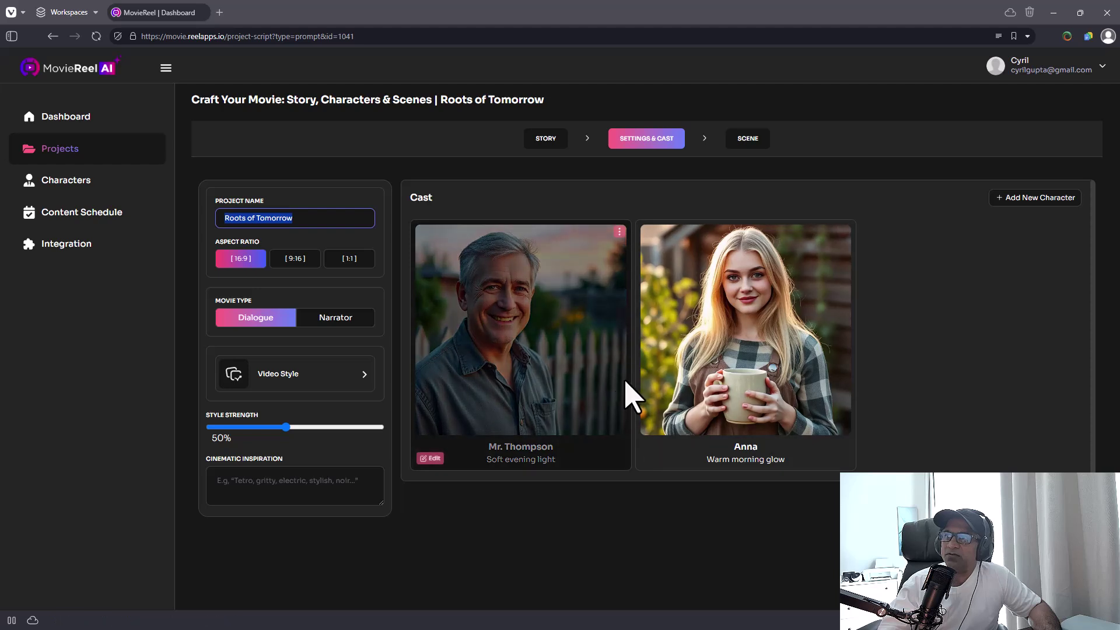
{"action": "left_click", "coordinate": [341, 317]}
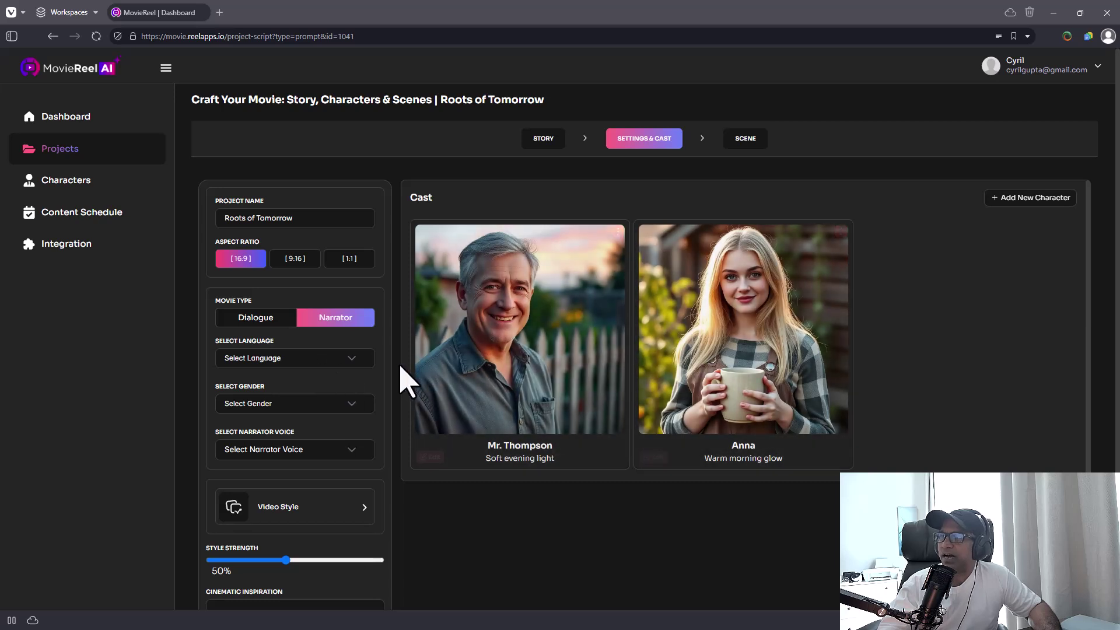
Look through the narrator's language, gender and voice options without choosing any.
{"action": "left_click", "coordinate": [349, 360]}
{"action": "left_click", "coordinate": [348, 366]}
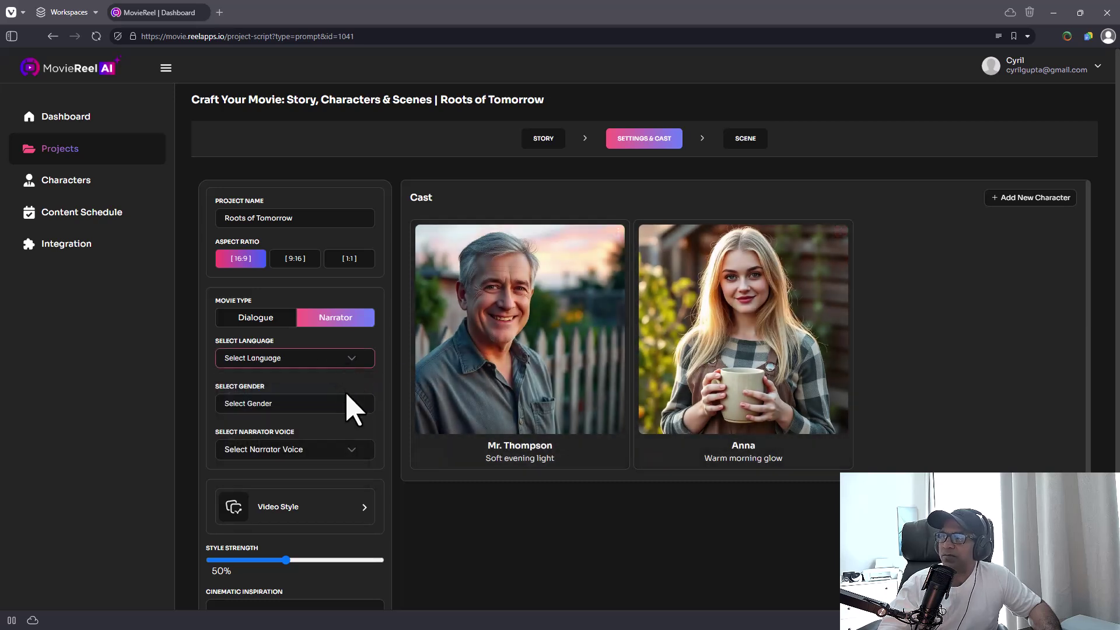
{"action": "left_click", "coordinate": [241, 361]}
{"action": "left_click", "coordinate": [241, 361]}
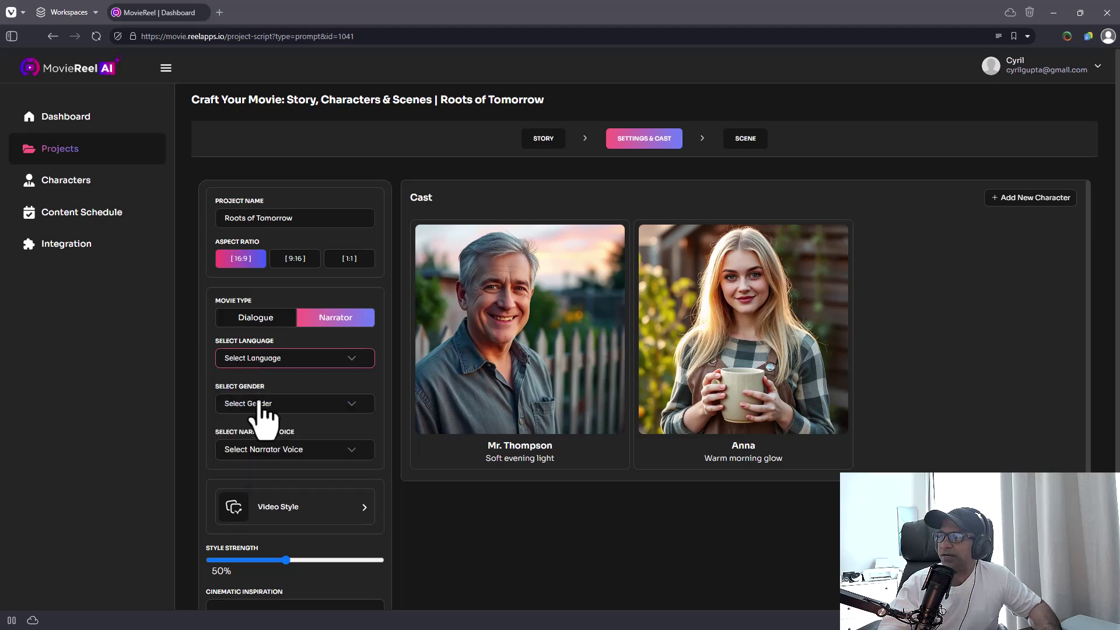
{"action": "left_click", "coordinate": [262, 404]}
{"action": "left_click", "coordinate": [261, 409]}
{"action": "left_click", "coordinate": [273, 458]}
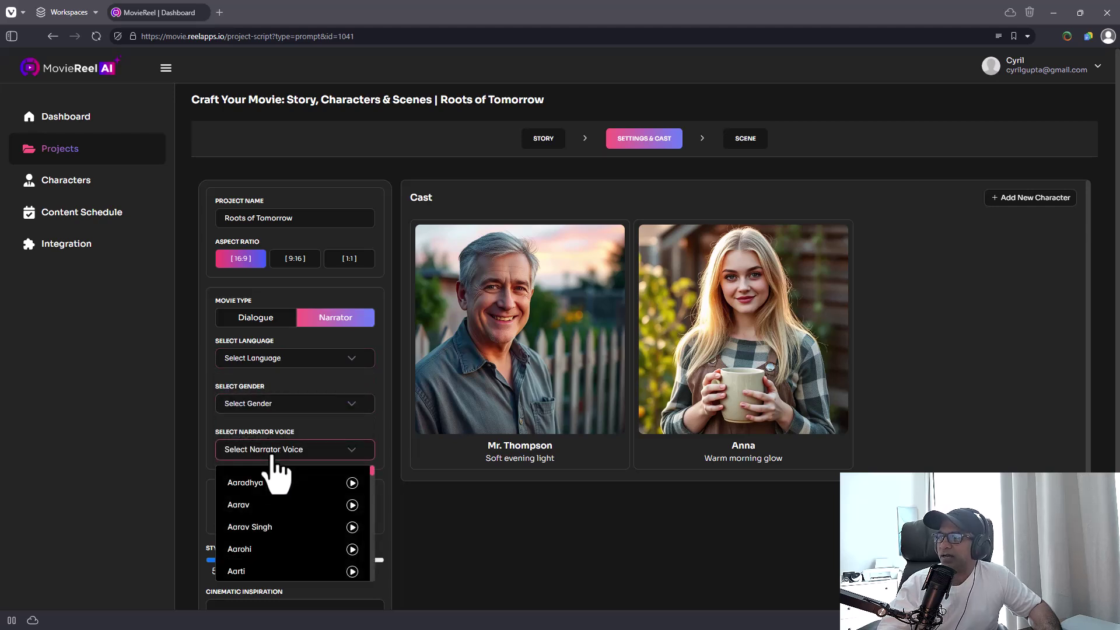
{"action": "scroll", "coordinate": [300, 527], "scroll_direction": "down", "scroll_amount": 1}
{"action": "scroll", "coordinate": [300, 531], "scroll_direction": "down", "scroll_amount": 2}
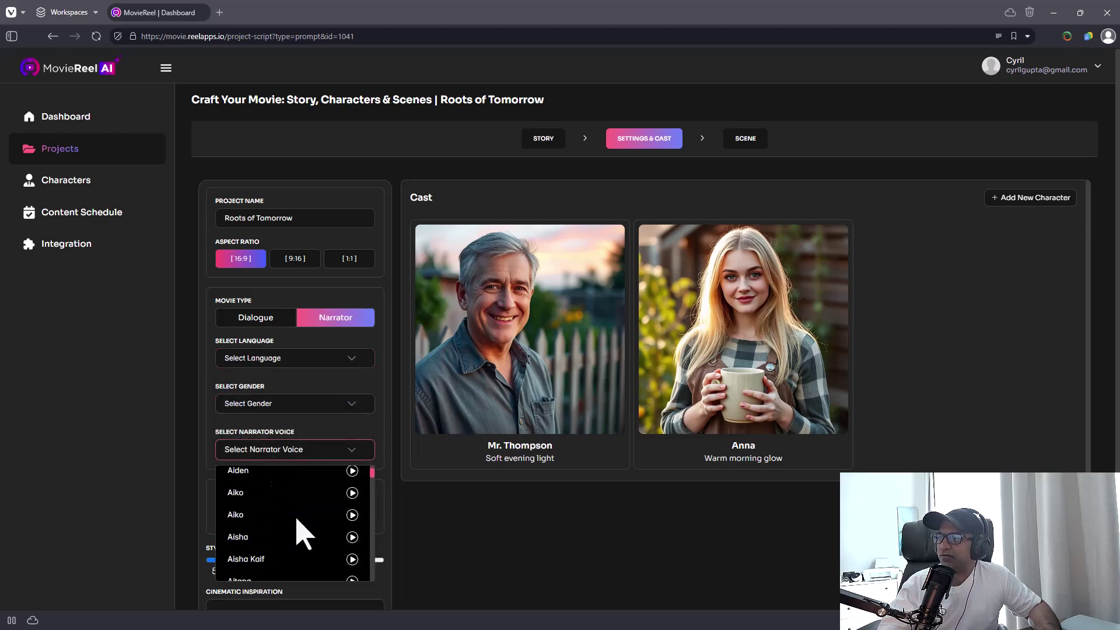
{"action": "left_click", "coordinate": [331, 458]}
Browse the available video styles and choose the one just before Standard at the end of the collection.
{"action": "scroll", "coordinate": [325, 470], "scroll_direction": "down", "scroll_amount": 2}
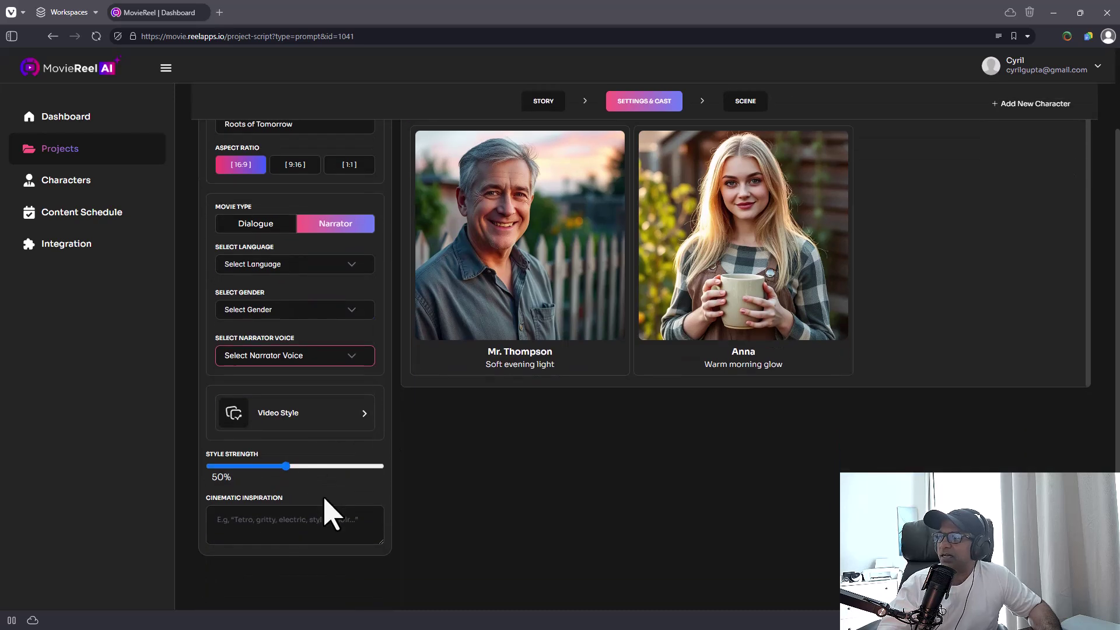
{"action": "left_click", "coordinate": [321, 424]}
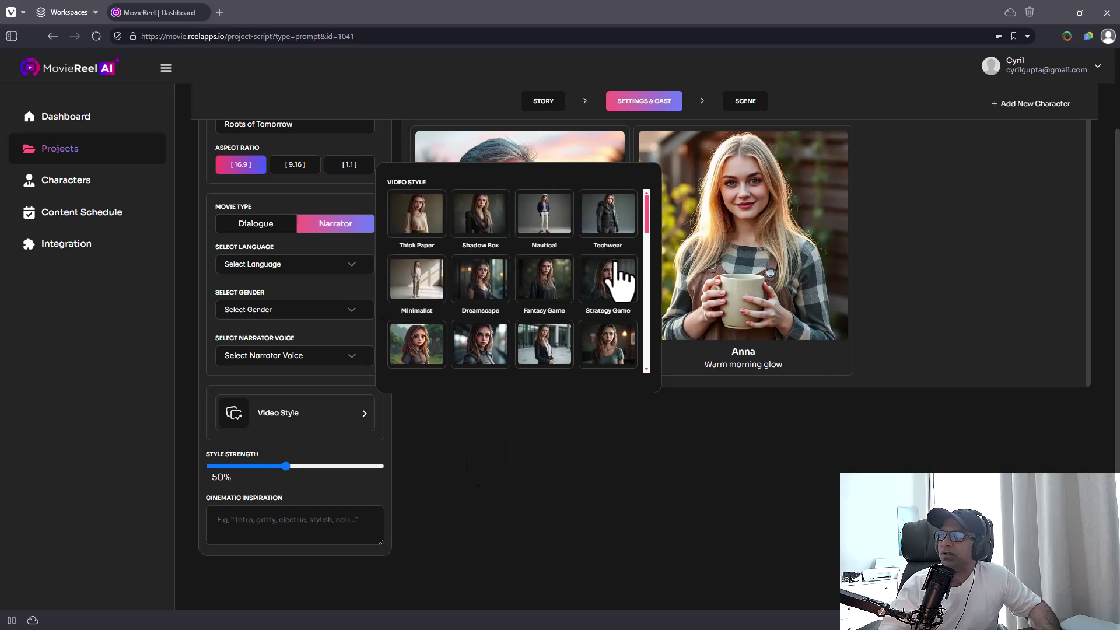
{"action": "scroll", "coordinate": [489, 327], "scroll_direction": "down", "scroll_amount": 5}
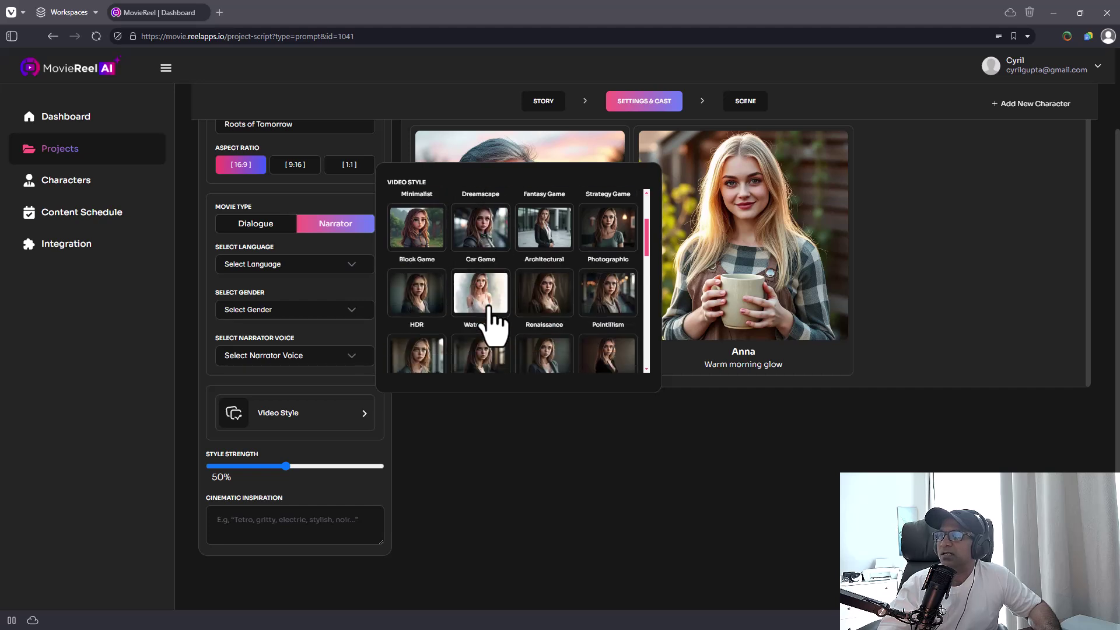
{"action": "scroll", "coordinate": [548, 309], "scroll_direction": "down", "scroll_amount": 5}
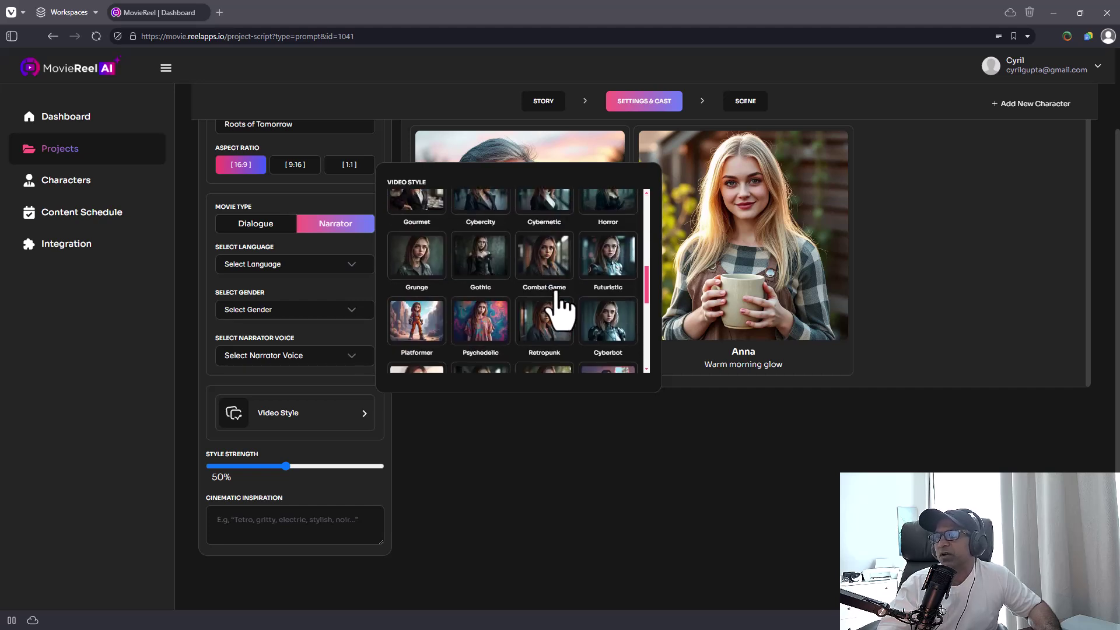
{"action": "scroll", "coordinate": [508, 327], "scroll_direction": "up", "scroll_amount": 1}
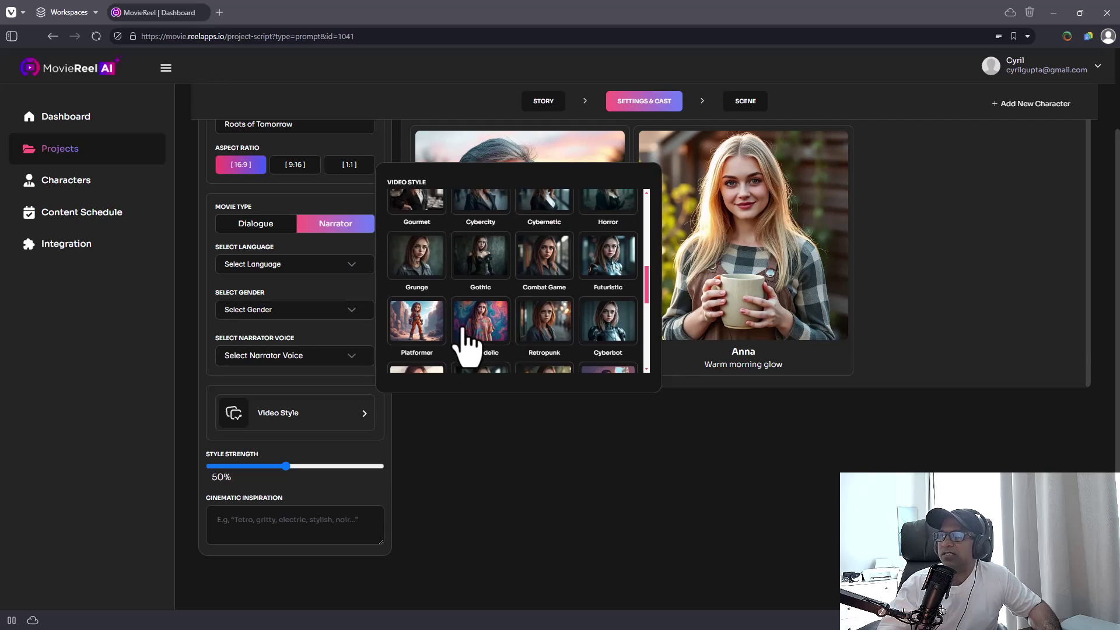
{"action": "scroll", "coordinate": [589, 312], "scroll_direction": "up", "scroll_amount": 5}
{"action": "scroll", "coordinate": [568, 294], "scroll_direction": "down", "scroll_amount": 6}
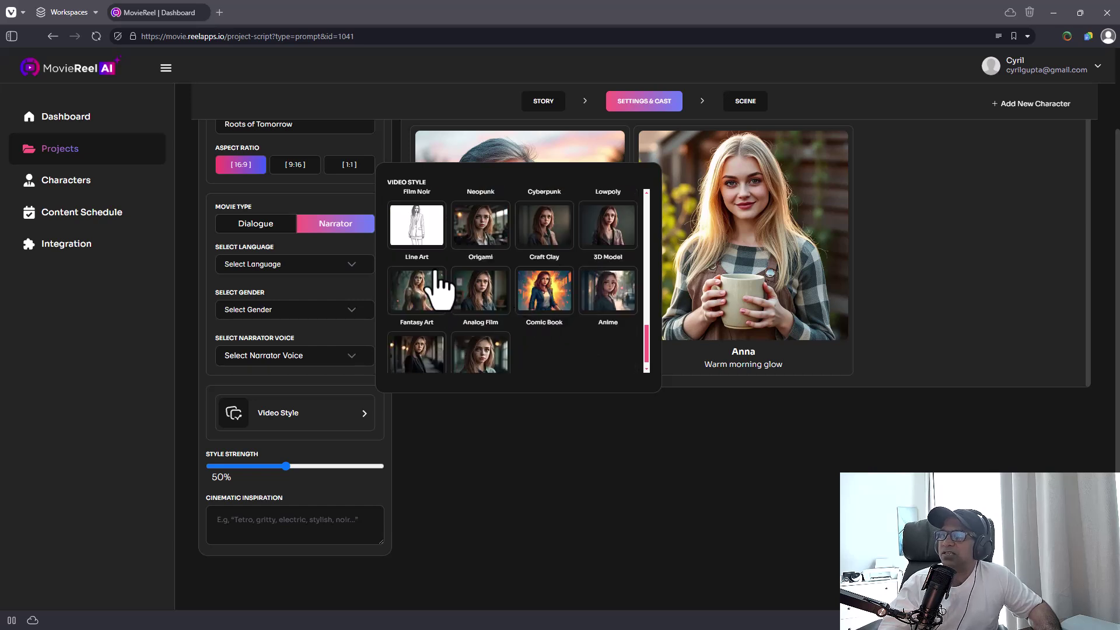
{"action": "scroll", "coordinate": [483, 350], "scroll_direction": "down", "scroll_amount": 1}
{"action": "scroll", "coordinate": [485, 372], "scroll_direction": "up", "scroll_amount": 2}
{"action": "scroll", "coordinate": [485, 372], "scroll_direction": "down", "scroll_amount": 2}
{"action": "left_click", "coordinate": [416, 349]}
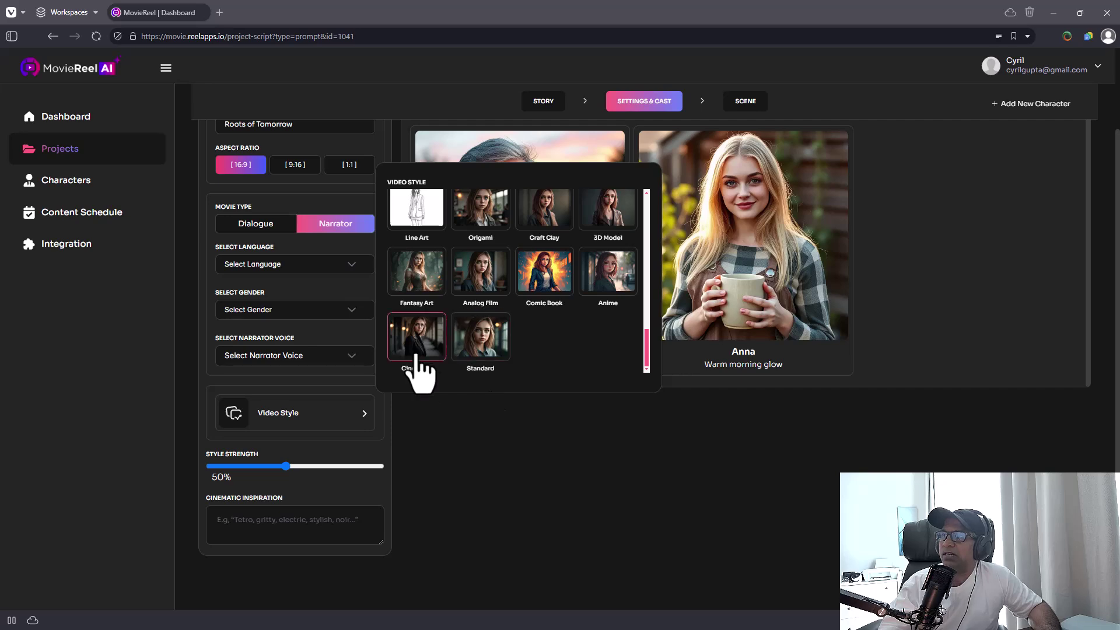
Close the video style collection, set the movie type to Dialogue and lower the style strength to 40%.
{"action": "left_click", "coordinate": [470, 483]}
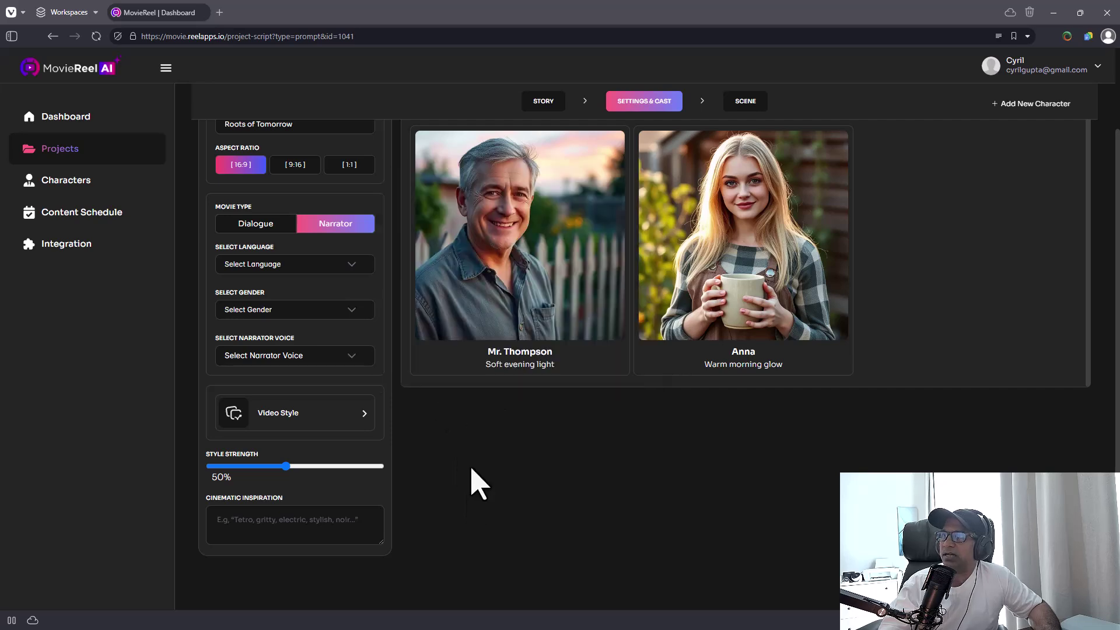
{"action": "left_click", "coordinate": [280, 227]}
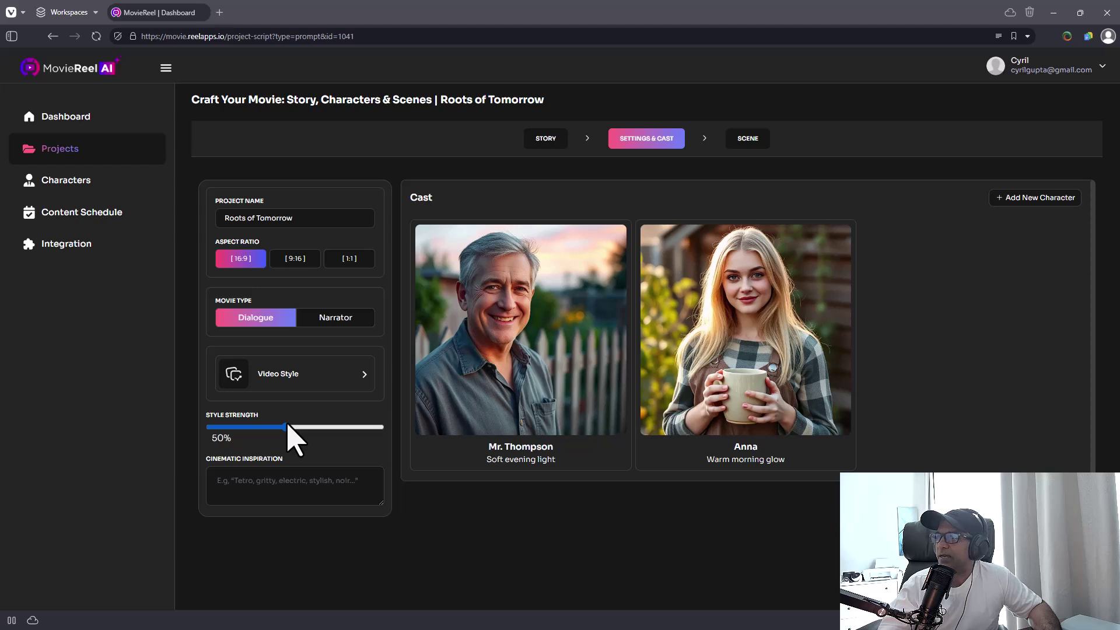
{"action": "left_click_drag", "start_coordinate": [295, 430], "coordinate": [264, 435]}
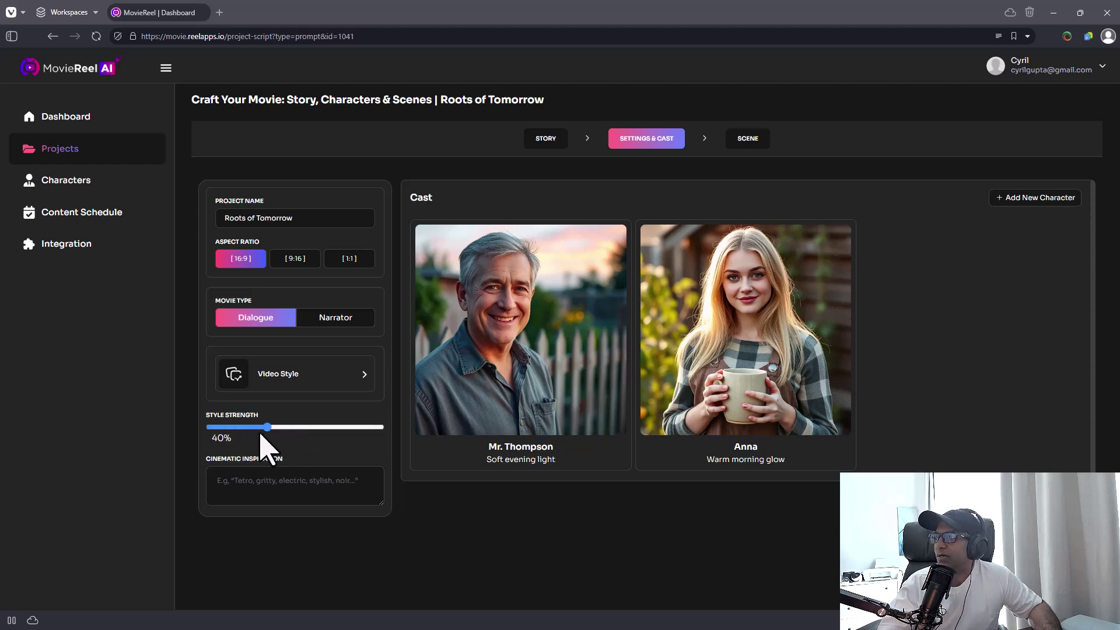
Enter "Well lit" as the cinematic inspiration and continue to generating the movie's scenes.
{"action": "left_click", "coordinate": [259, 496]}
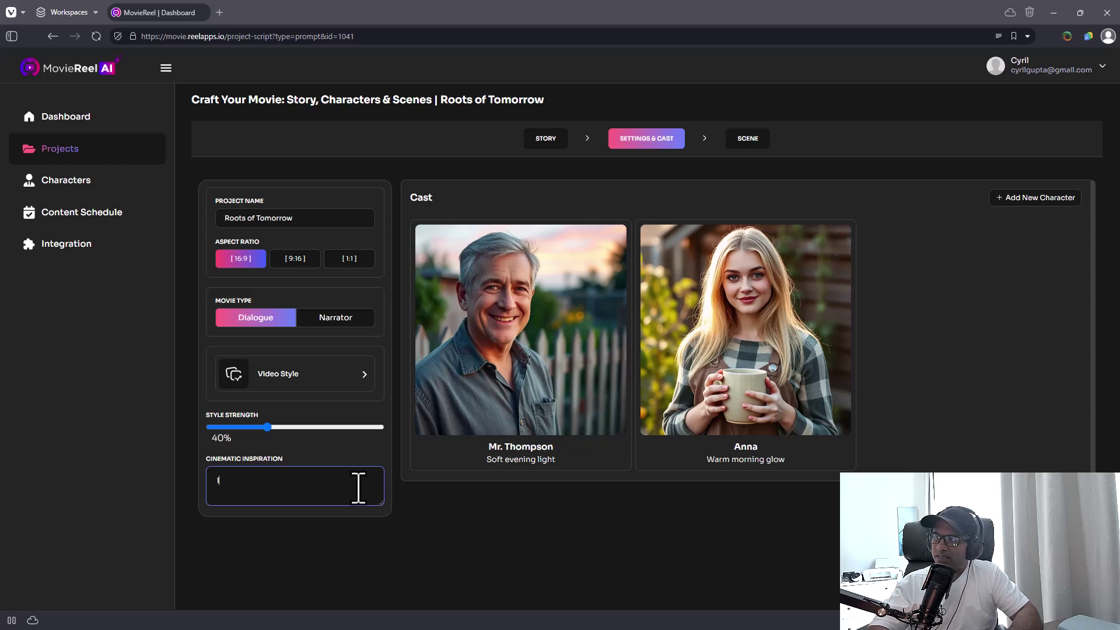
{"action": "type", "text": "Well lit"}
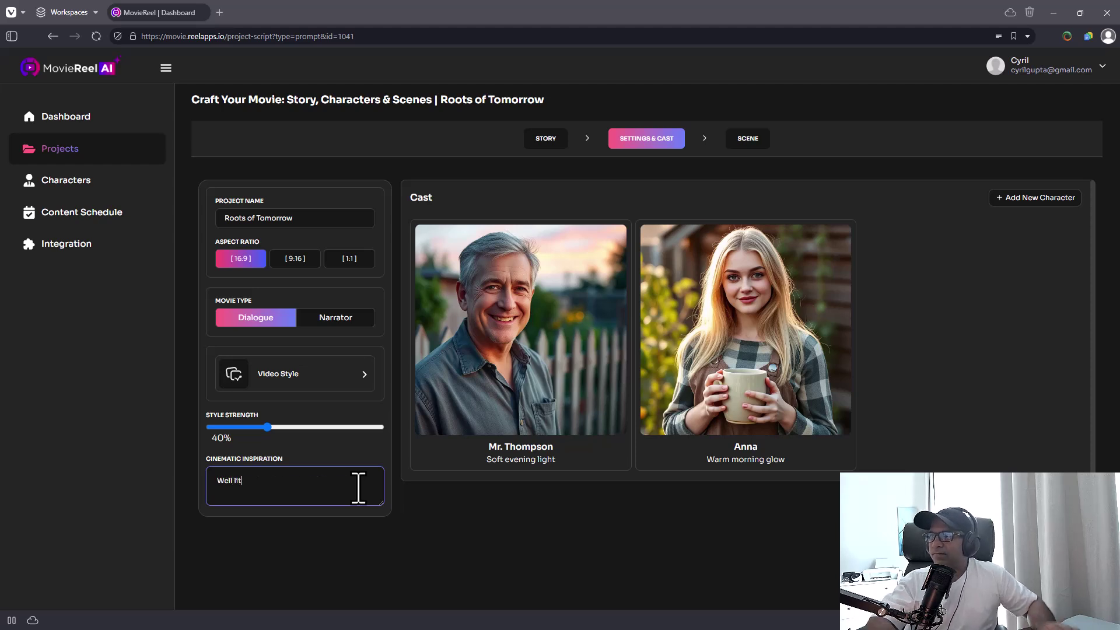
{"action": "mouse_move", "coordinate": [664, 403]}
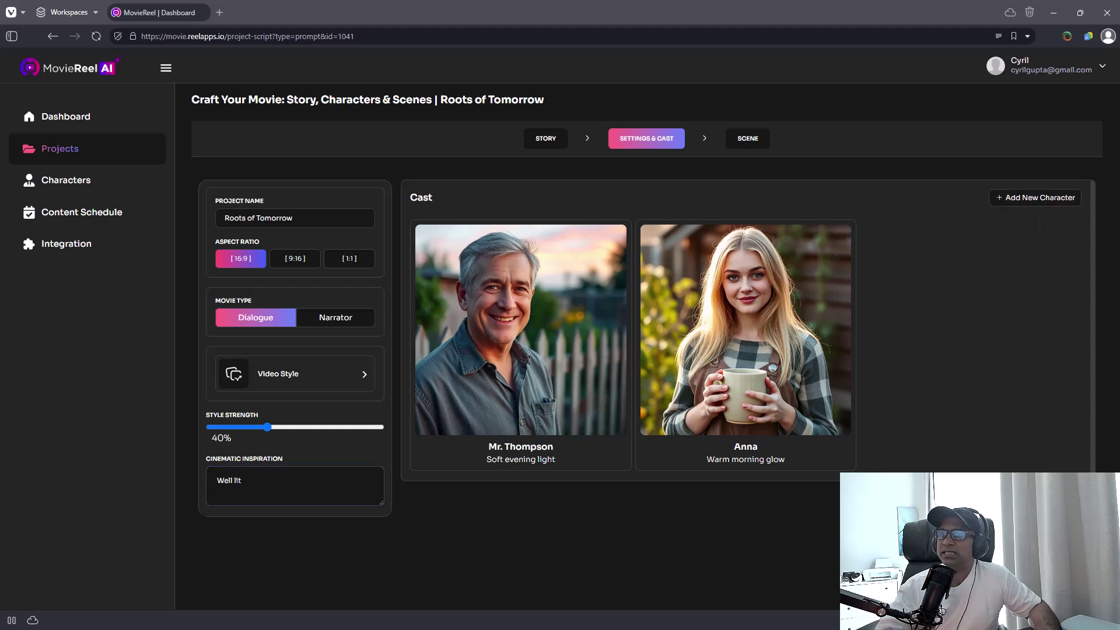
{"action": "left_click", "coordinate": [1044, 502]}
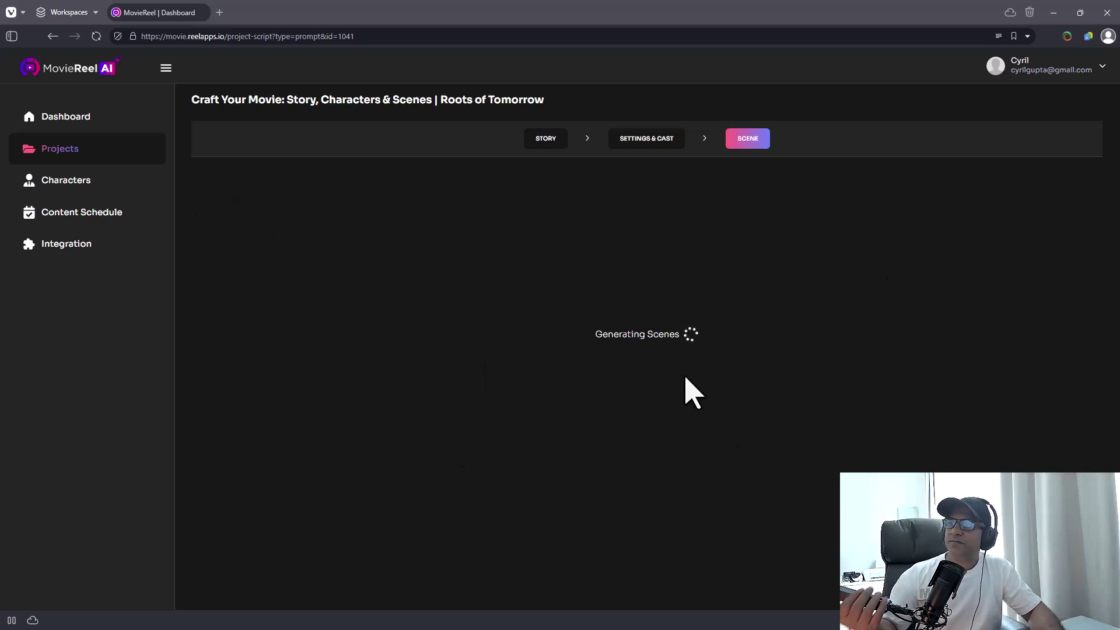
{"action": "left_click_drag", "start_coordinate": [612, 338], "coordinate": [653, 338]}
{"action": "left_click", "coordinate": [581, 344]}
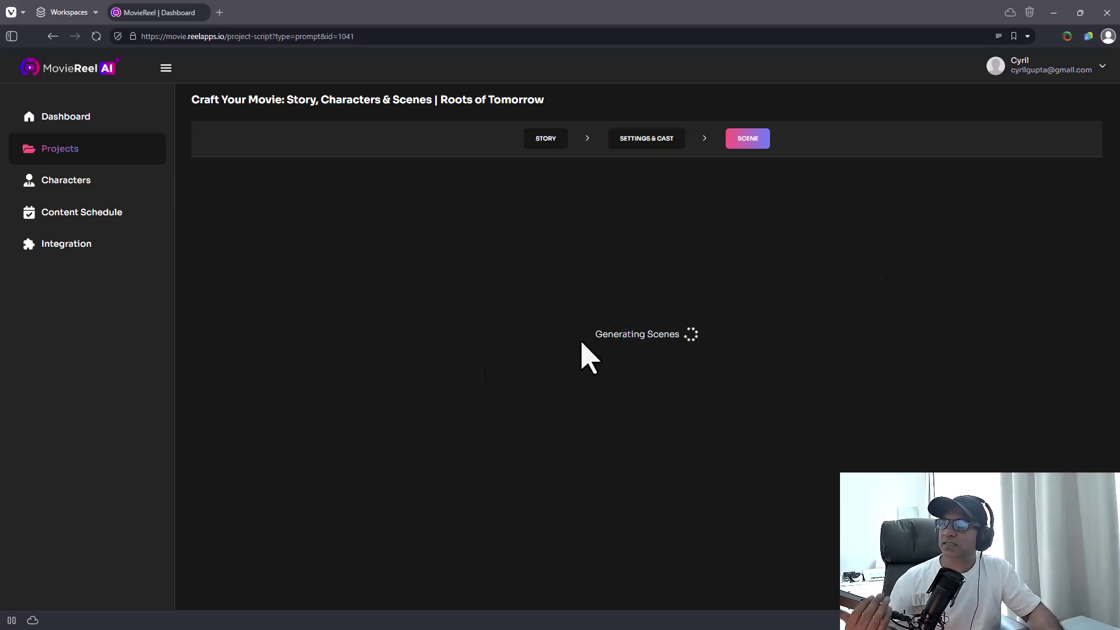
Reopen the Roots of Tomorrow project from the dashboard for editing and start generating the shots for its scenes.
{"action": "left_click", "coordinate": [59, 127]}
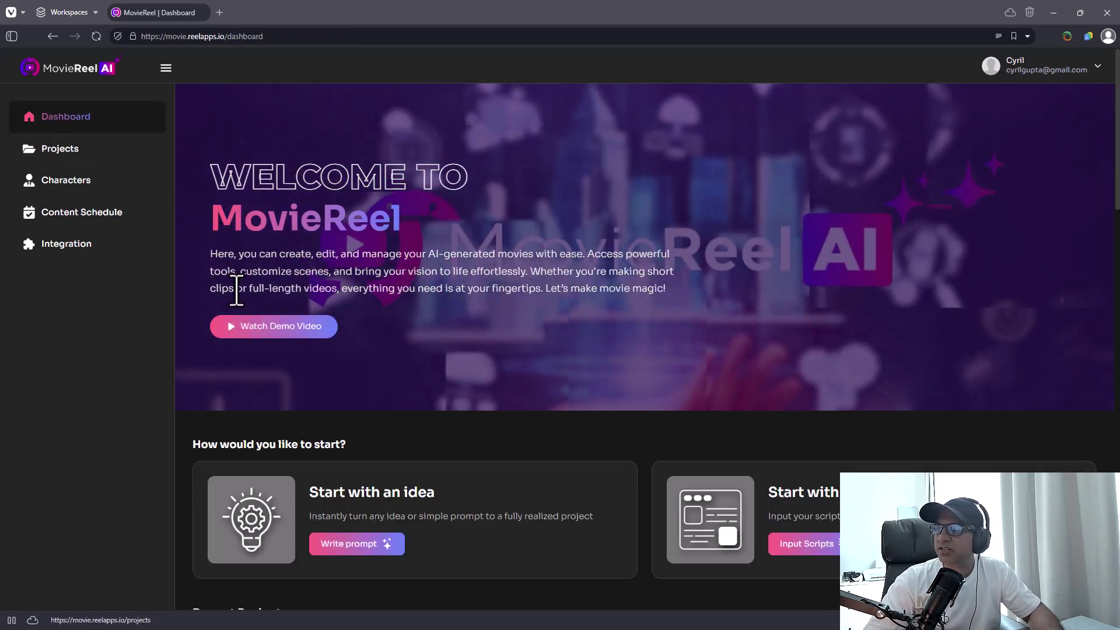
{"action": "scroll", "coordinate": [241, 275], "scroll_direction": "down", "scroll_amount": 2}
{"action": "scroll", "coordinate": [358, 393], "scroll_direction": "down", "scroll_amount": 5}
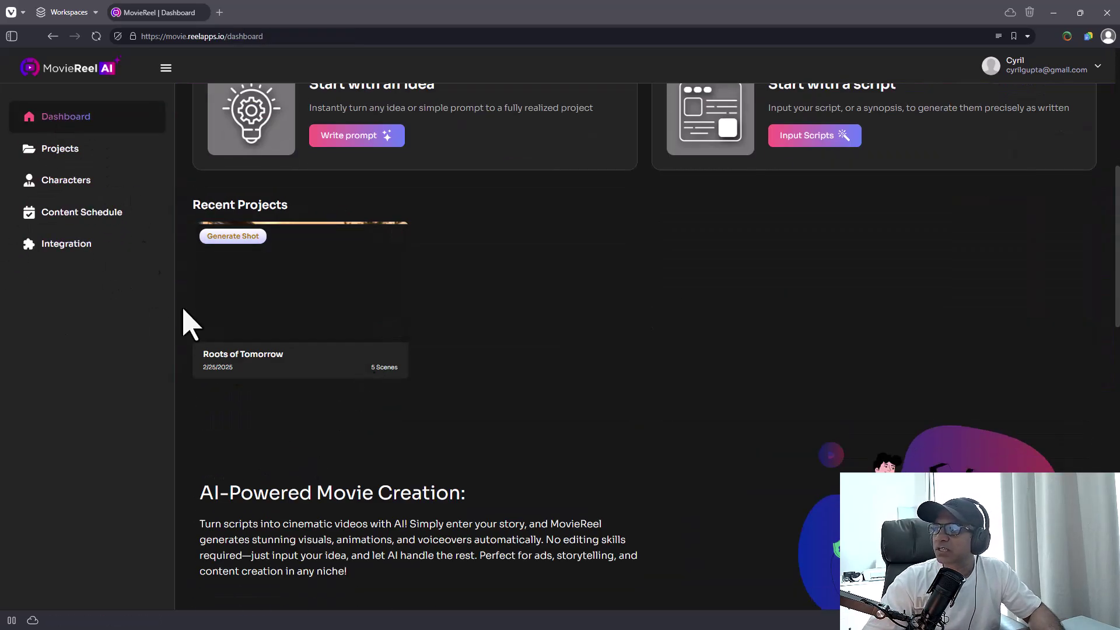
{"action": "mouse_move", "coordinate": [251, 274]}
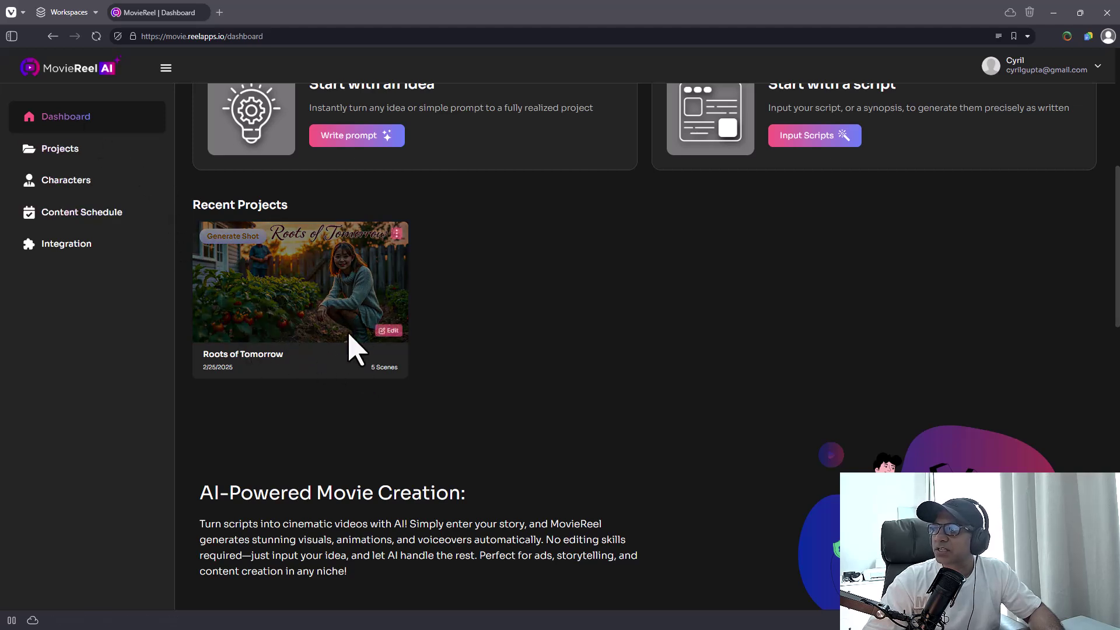
{"action": "left_click", "coordinate": [383, 331]}
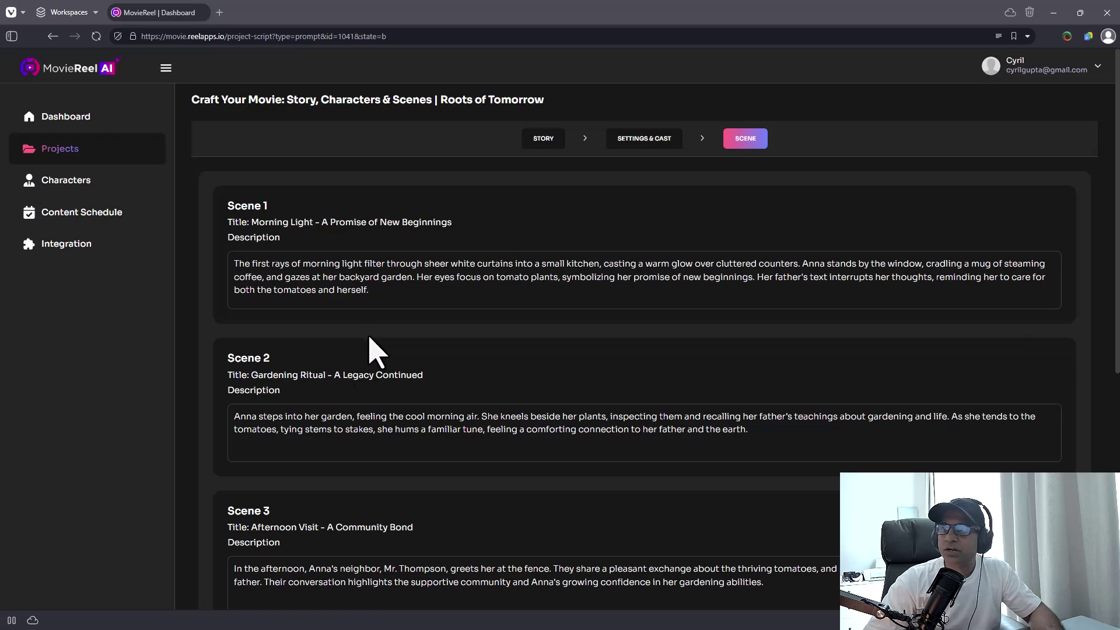
{"action": "scroll", "coordinate": [256, 370], "scroll_direction": "down", "scroll_amount": 3}
{"action": "scroll", "coordinate": [251, 362], "scroll_direction": "down", "scroll_amount": 3}
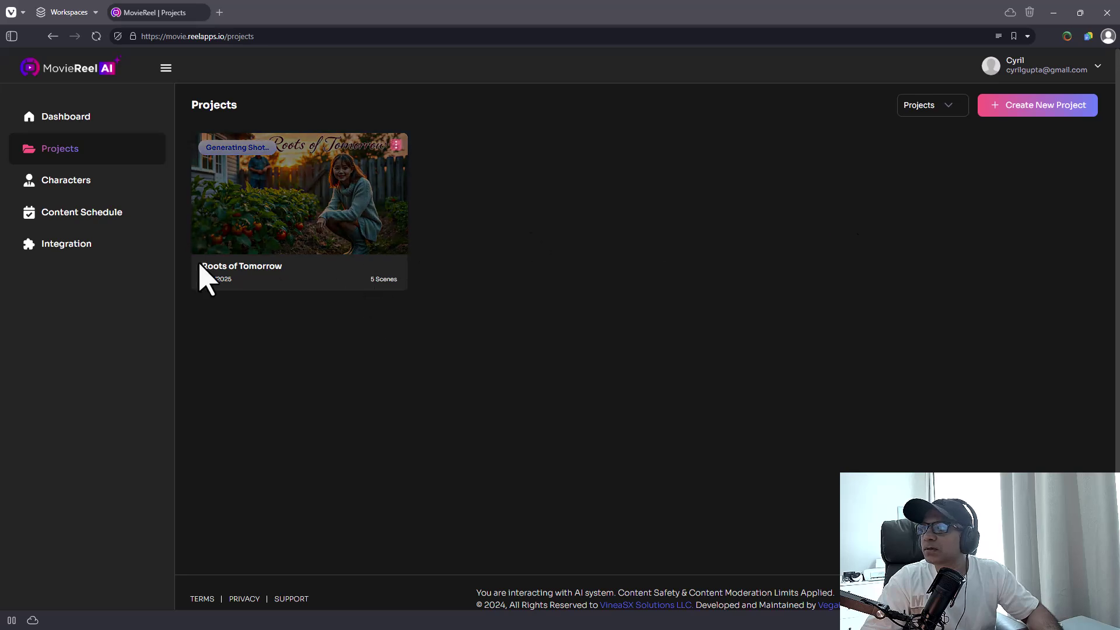
Reload the project list and open the Roots of Tomorrow project in the scene editor.
{"action": "right_click", "coordinate": [538, 114]}
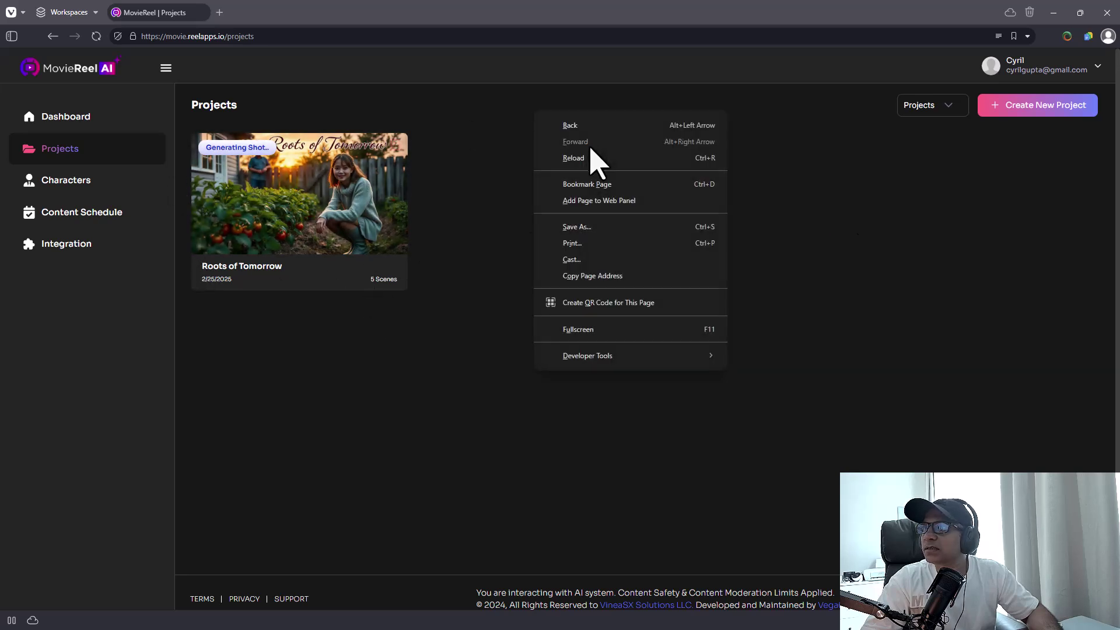
{"action": "left_click", "coordinate": [590, 158]}
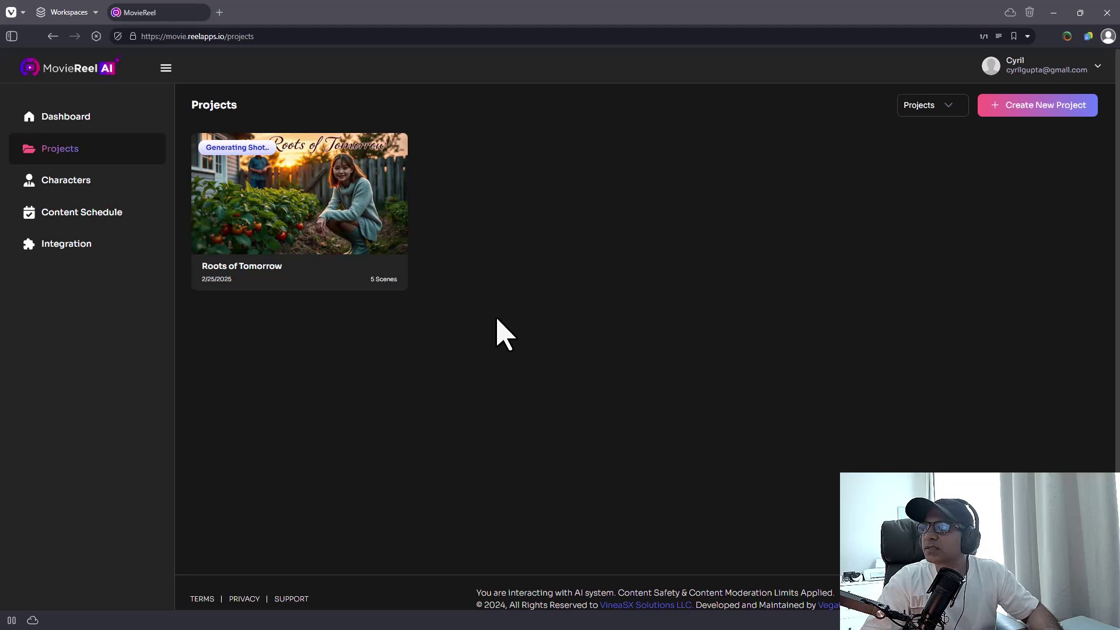
{"action": "mouse_move", "coordinate": [257, 155]}
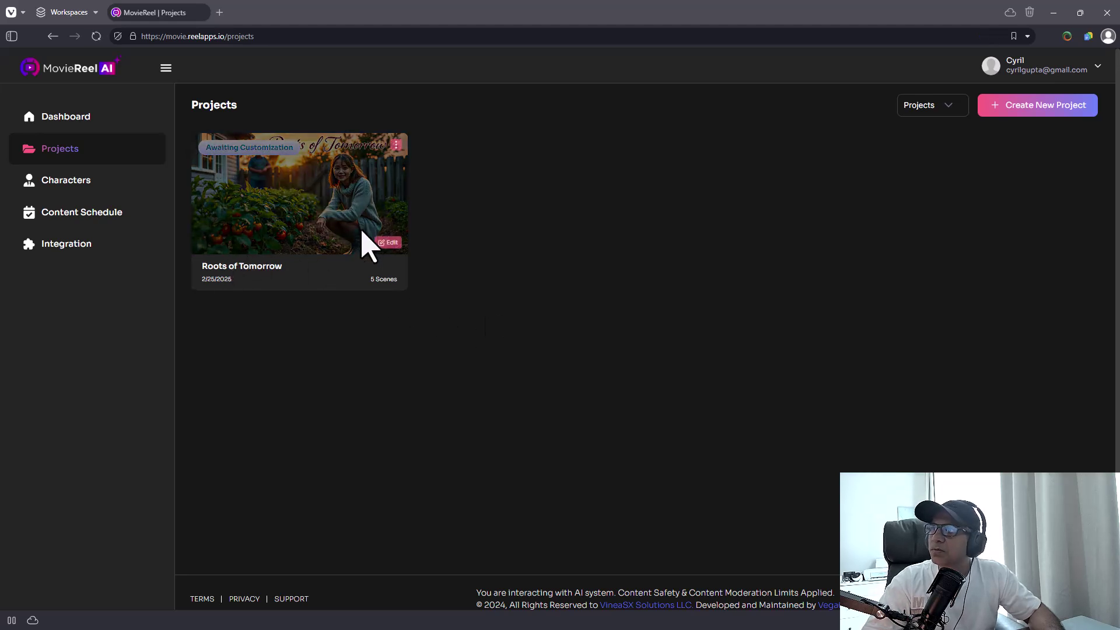
{"action": "left_click", "coordinate": [385, 243]}
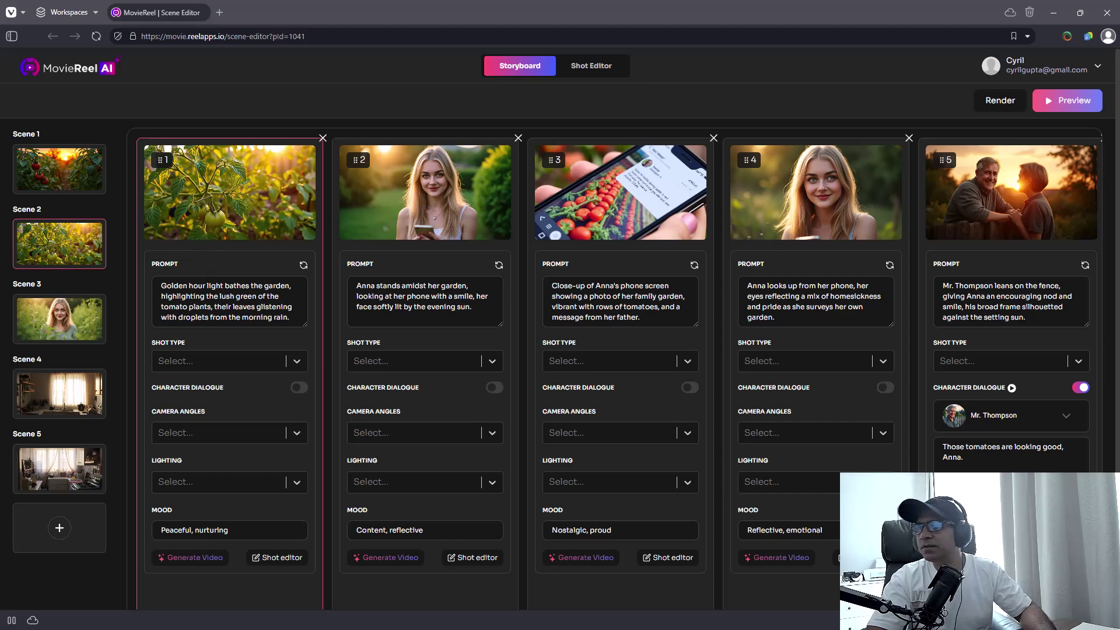
Look over Scene 2's storyboard from the first shot to the seventh and return to its beginning.
{"action": "scroll", "coordinate": [1067, 374], "scroll_direction": "down", "scroll_amount": 2}
{"action": "scroll", "coordinate": [1050, 385], "scroll_direction": "up", "scroll_amount": 2}
{"action": "scroll", "coordinate": [620, 601], "scroll_direction": "down", "scroll_amount": 2}
{"action": "left_click_drag", "start_coordinate": [640, 579], "coordinate": [960, 580]}
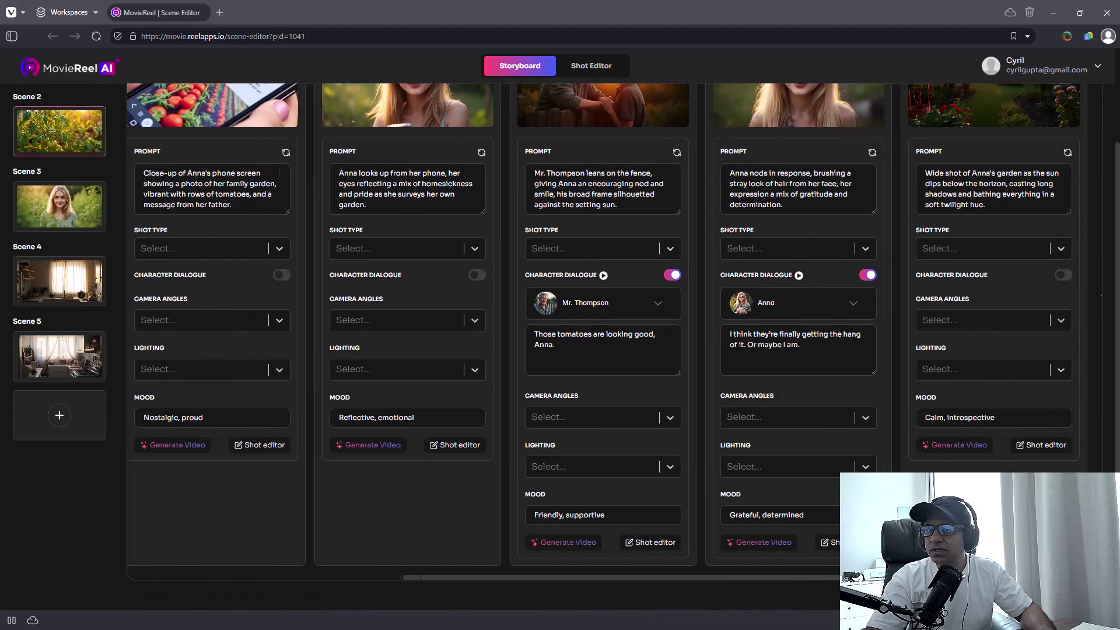
{"action": "scroll", "coordinate": [902, 286], "scroll_direction": "up", "scroll_amount": 2}
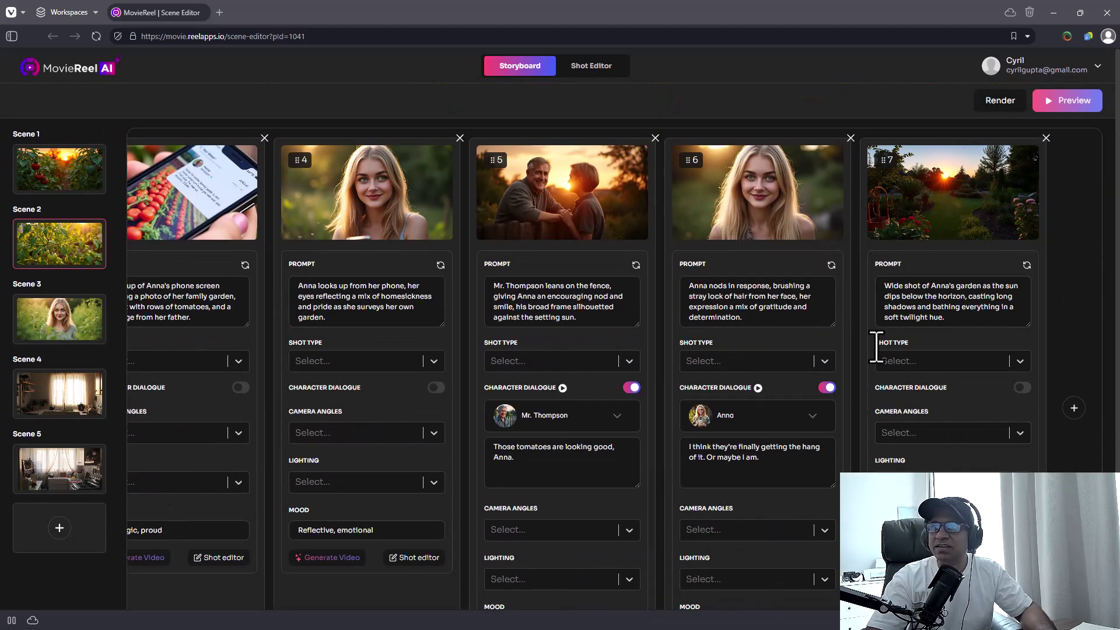
{"action": "scroll", "coordinate": [815, 577], "scroll_direction": "down", "scroll_amount": 2}
{"action": "left_click_drag", "start_coordinate": [817, 587], "coordinate": [295, 612]}
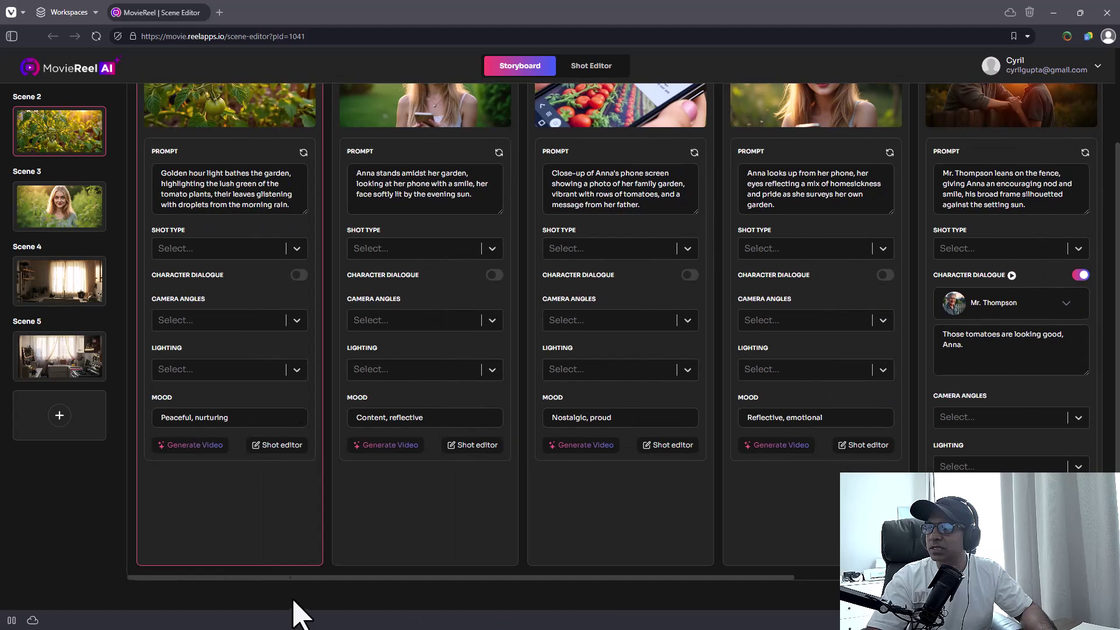
{"action": "scroll", "coordinate": [195, 481], "scroll_direction": "up", "scroll_amount": 2}
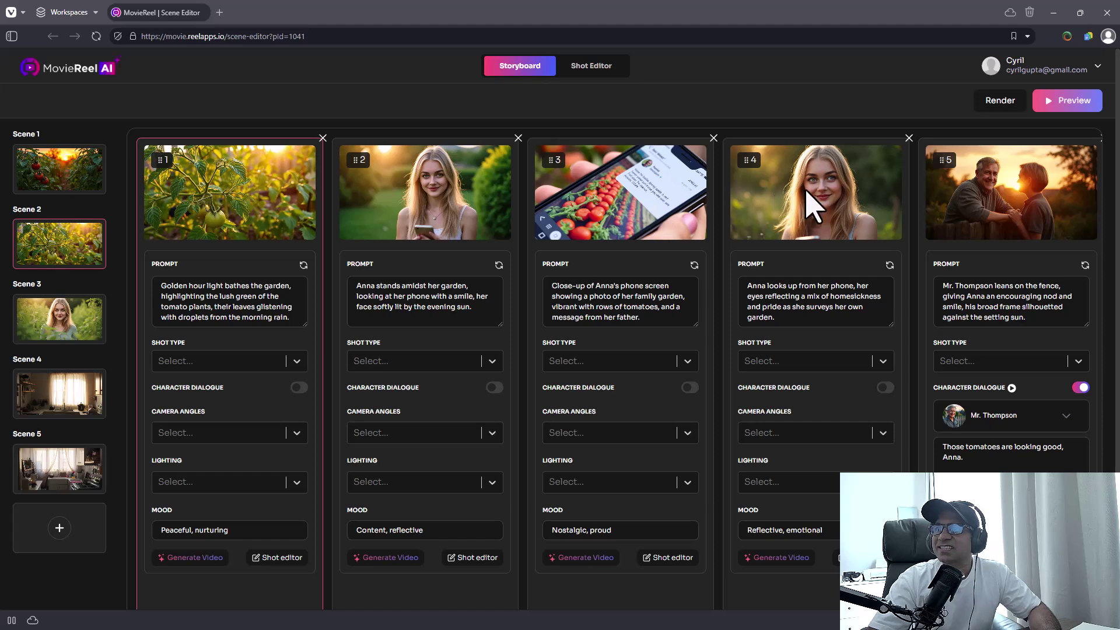
Examine the prompts of Scene 2's first and last shots and the character dialogue in shots 5 and 6.
{"action": "triple_click", "coordinate": [245, 323]}
{"action": "left_click", "coordinate": [244, 319]}
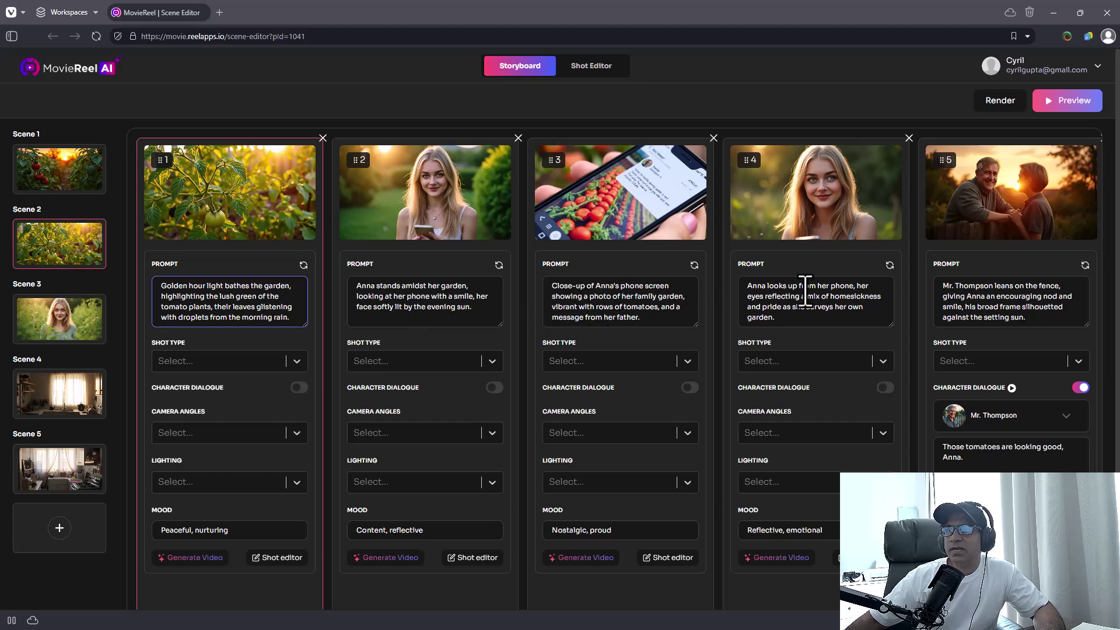
{"action": "scroll", "coordinate": [676, 577], "scroll_direction": "down", "scroll_amount": 2}
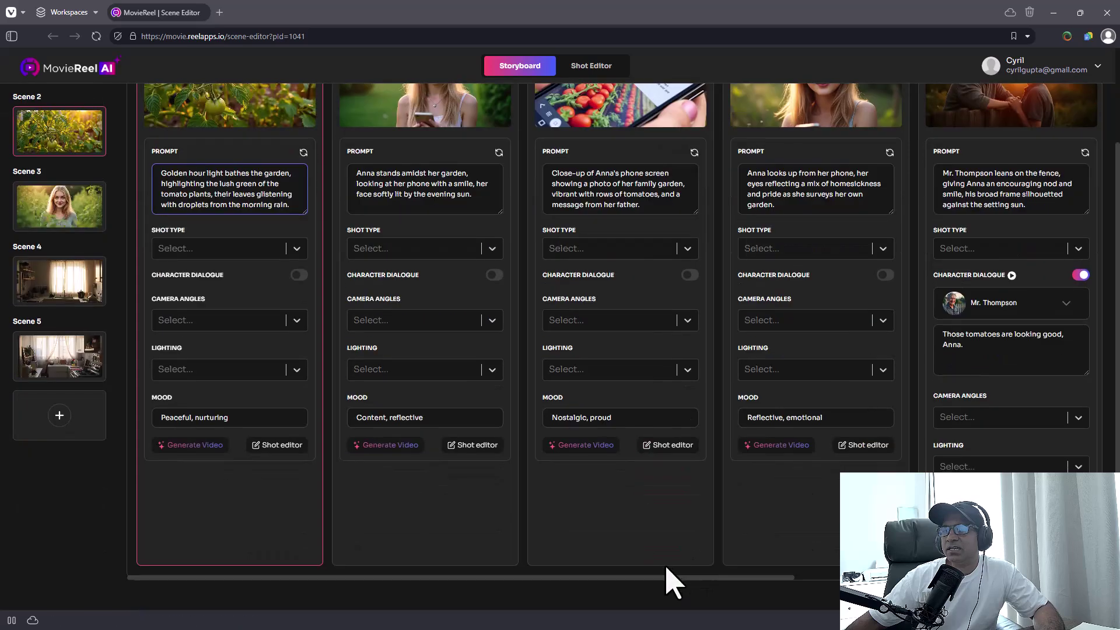
{"action": "scroll", "coordinate": [699, 600], "scroll_direction": "right", "scroll_amount": 5}
{"action": "scroll", "coordinate": [699, 600], "scroll_direction": "up", "scroll_amount": 2}
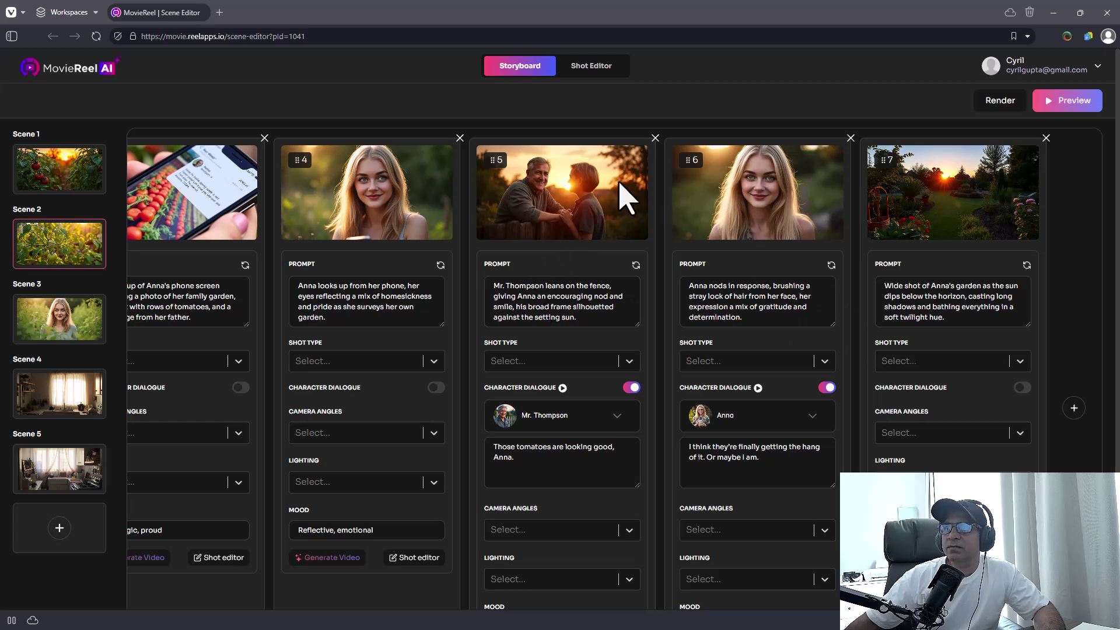
{"action": "left_click_drag", "start_coordinate": [938, 318], "coordinate": [912, 285]}
{"action": "left_click", "coordinate": [919, 285]}
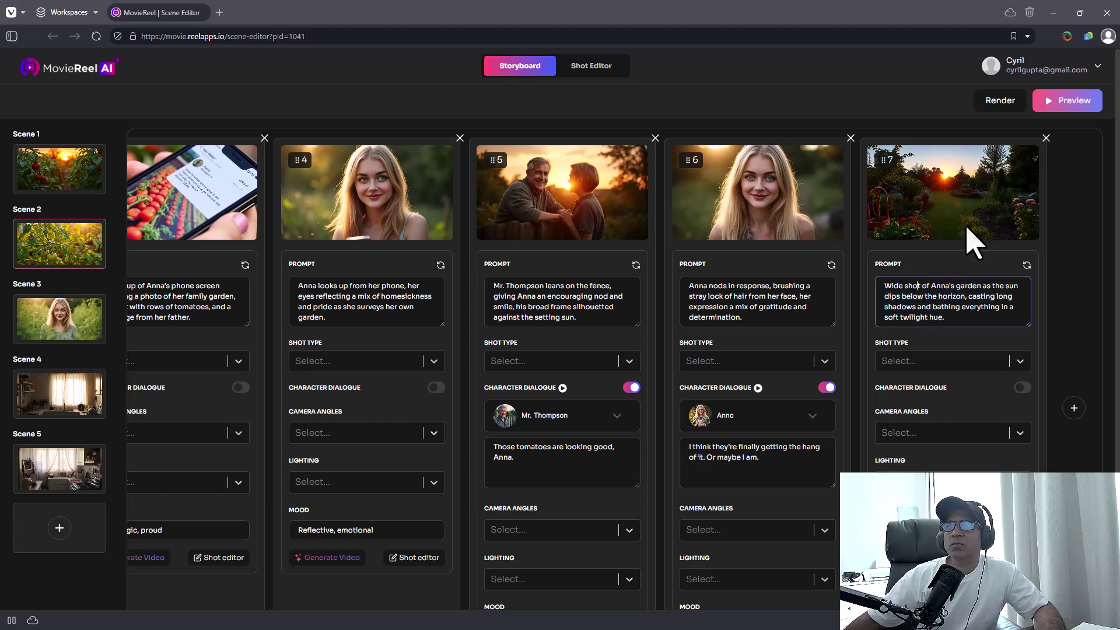
{"action": "scroll", "coordinate": [542, 513], "scroll_direction": "down", "scroll_amount": 2}
{"action": "left_click_drag", "start_coordinate": [547, 345], "coordinate": [466, 331]}
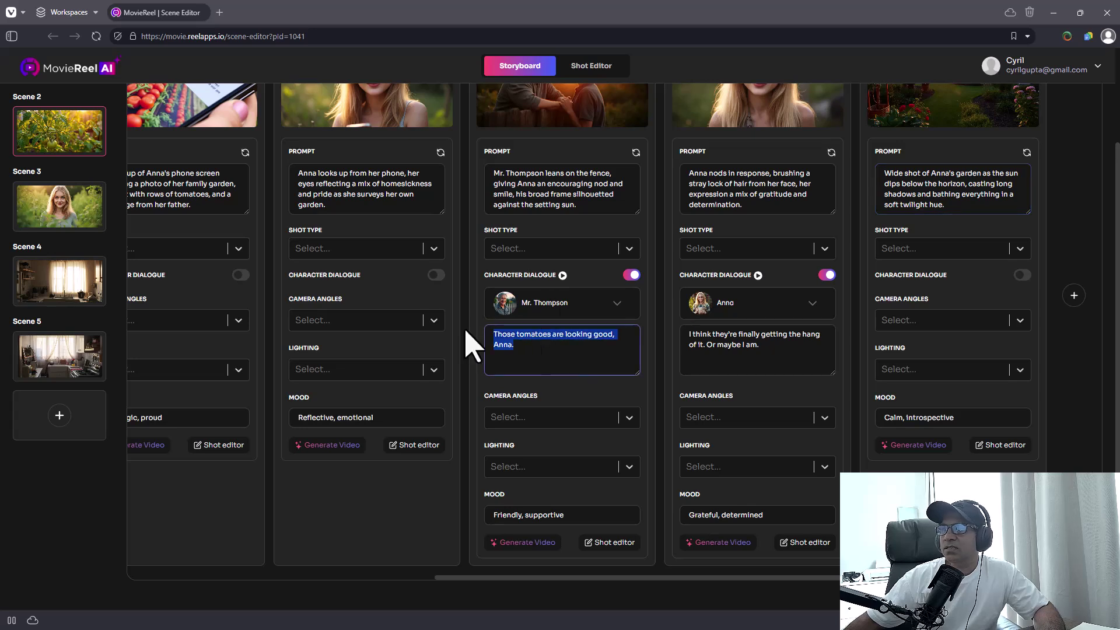
{"action": "left_click_drag", "start_coordinate": [771, 354], "coordinate": [658, 333]}
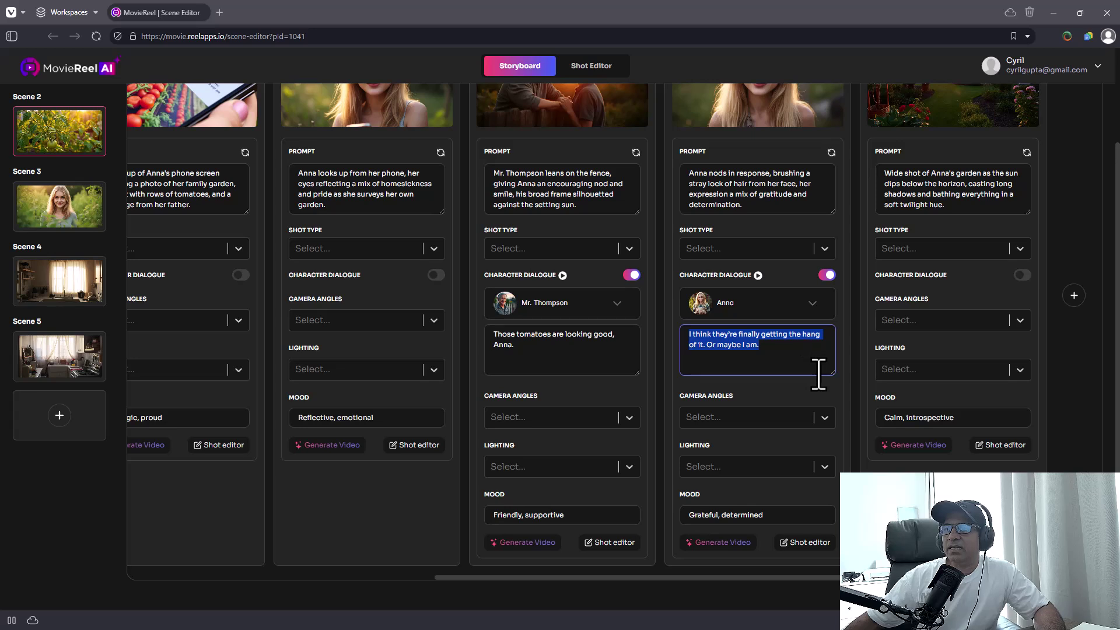
{"action": "left_click", "coordinate": [747, 350]}
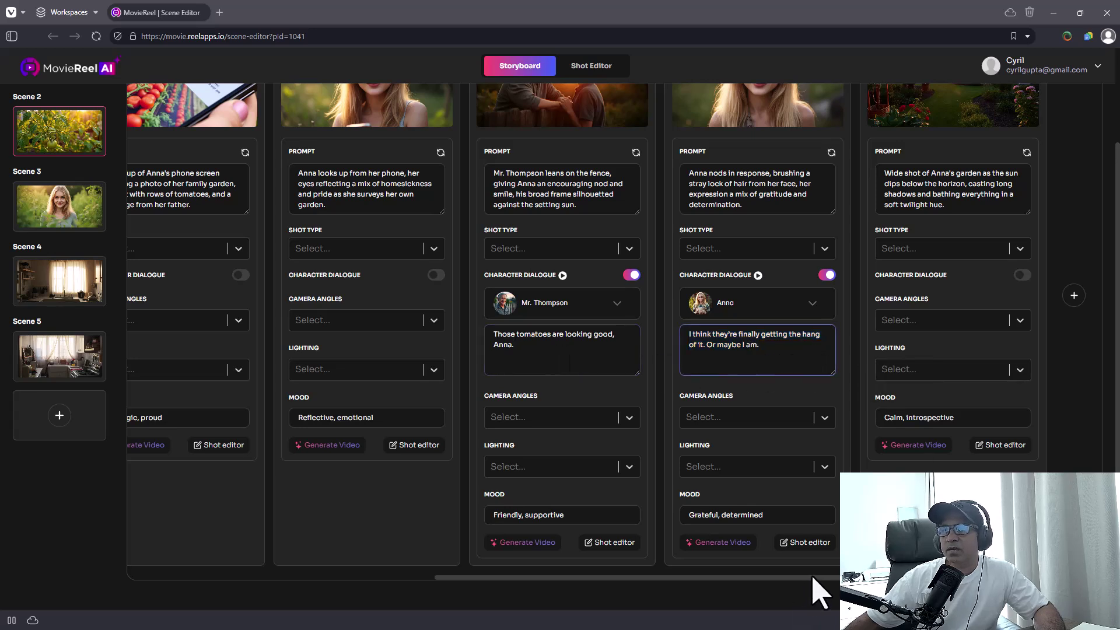
Set the shot type of Scene 2's first shot to Tracking Shot.
{"action": "left_click_drag", "start_coordinate": [814, 577], "coordinate": [418, 580]}
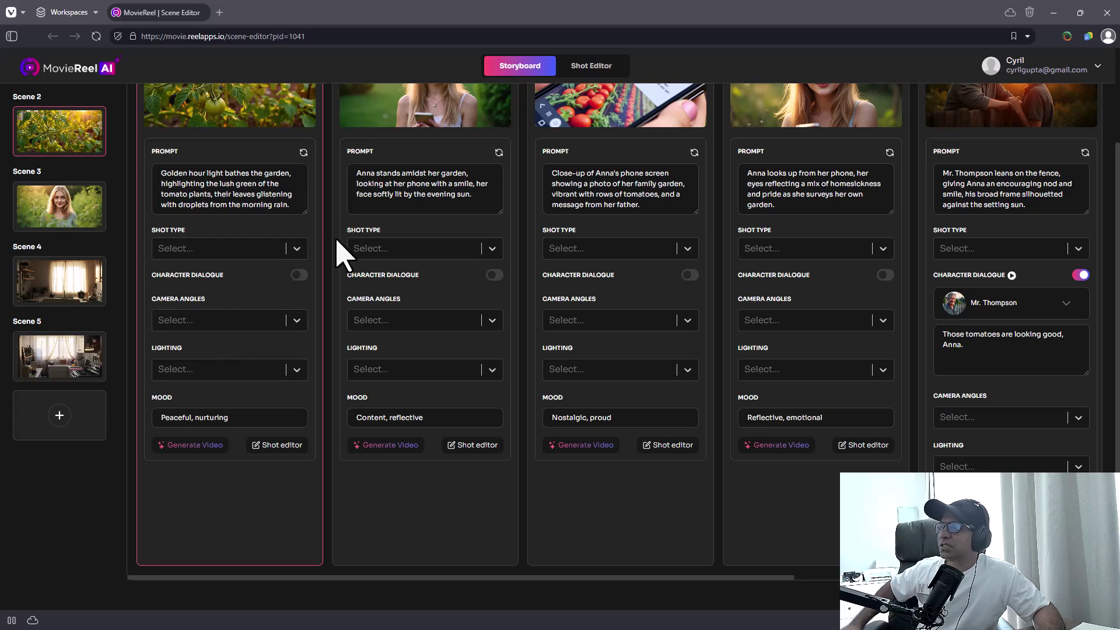
{"action": "left_click", "coordinate": [296, 255]}
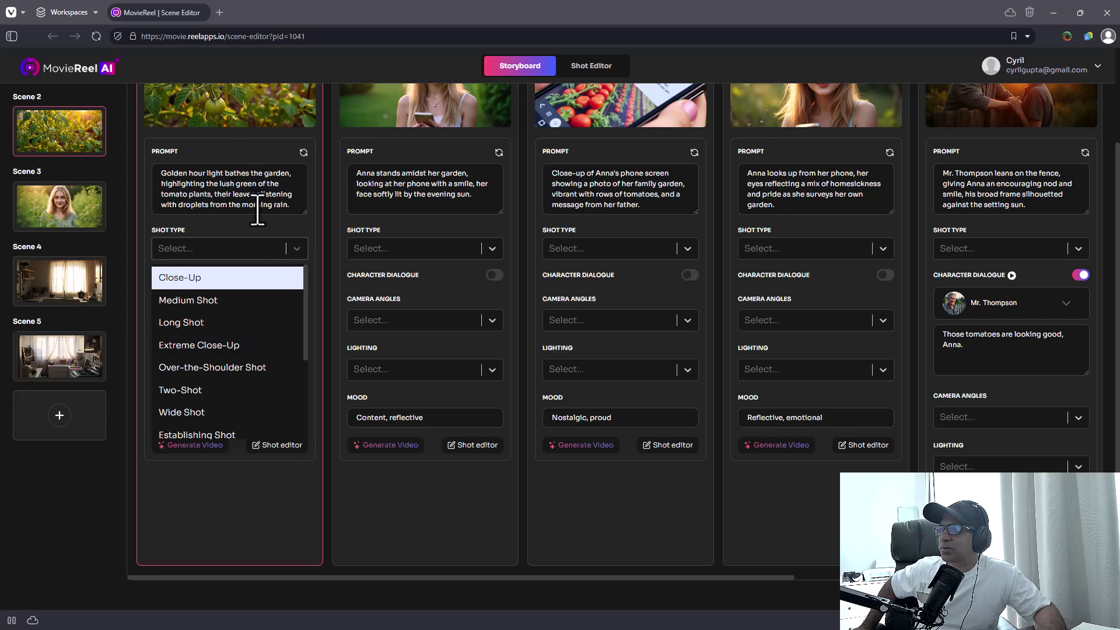
{"action": "scroll", "coordinate": [243, 370], "scroll_direction": "down", "scroll_amount": 3}
{"action": "scroll", "coordinate": [240, 365], "scroll_direction": "up", "scroll_amount": 3}
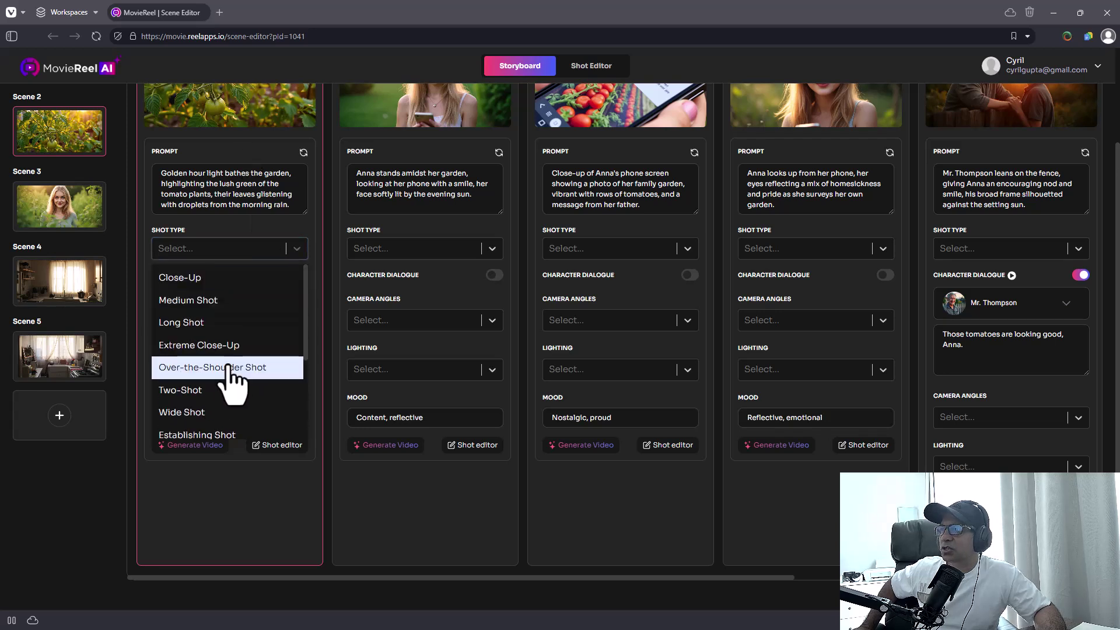
{"action": "scroll", "coordinate": [236, 373], "scroll_direction": "down", "scroll_amount": 2}
{"action": "scroll", "coordinate": [235, 373], "scroll_direction": "down", "scroll_amount": 2}
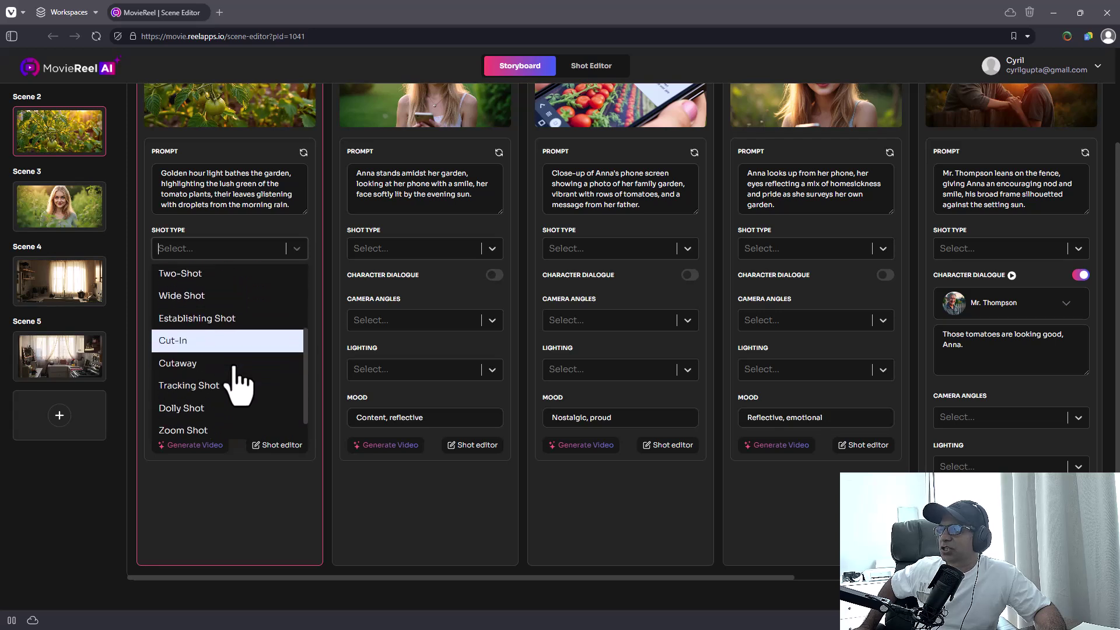
{"action": "left_click", "coordinate": [231, 362]}
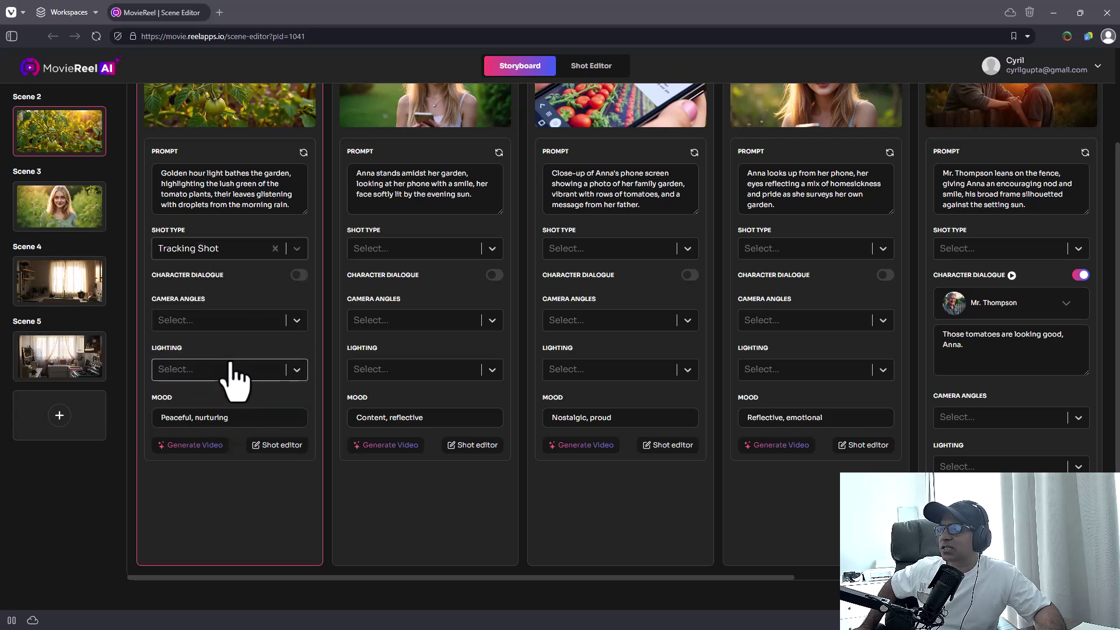
Look through the available camera angles for Scene 2's first shot without choosing one.
{"action": "left_click", "coordinate": [274, 325]}
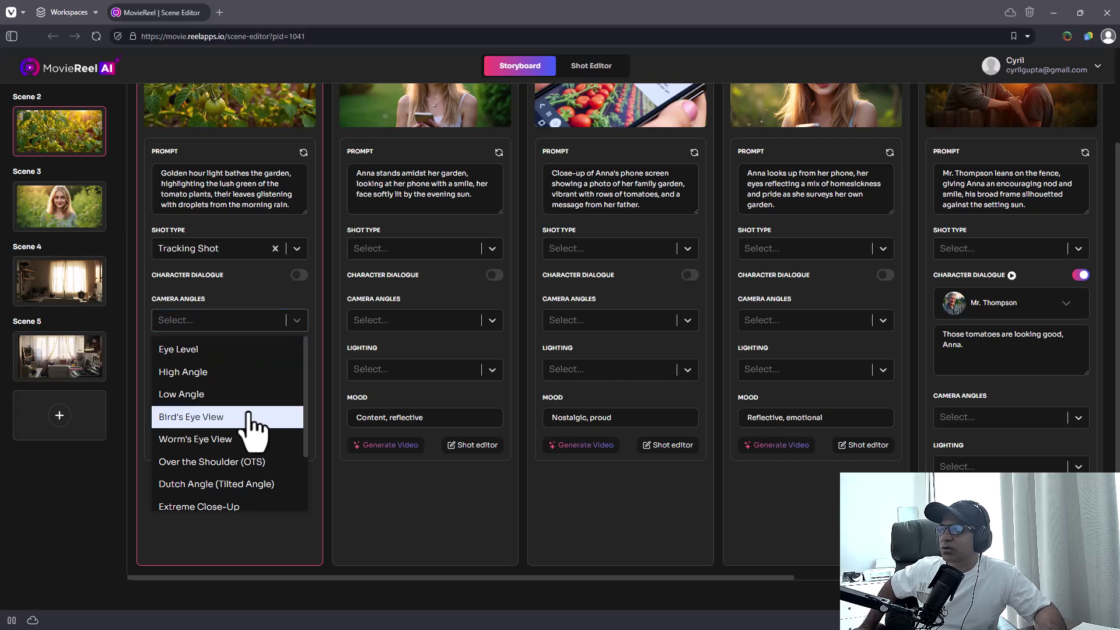
{"action": "scroll", "coordinate": [249, 421], "scroll_direction": "down", "scroll_amount": 3}
{"action": "scroll", "coordinate": [251, 419], "scroll_direction": "up", "scroll_amount": 1}
{"action": "scroll", "coordinate": [249, 421], "scroll_direction": "up", "scroll_amount": 2}
{"action": "scroll", "coordinate": [251, 425], "scroll_direction": "down", "scroll_amount": 4}
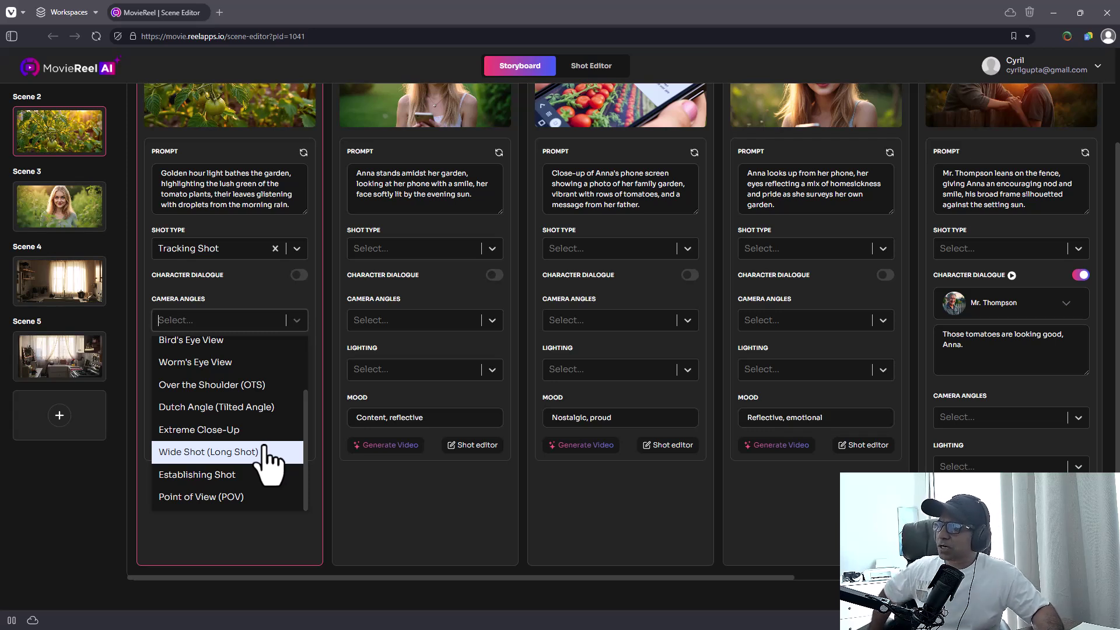
{"action": "scroll", "coordinate": [270, 457], "scroll_direction": "up", "scroll_amount": 1}
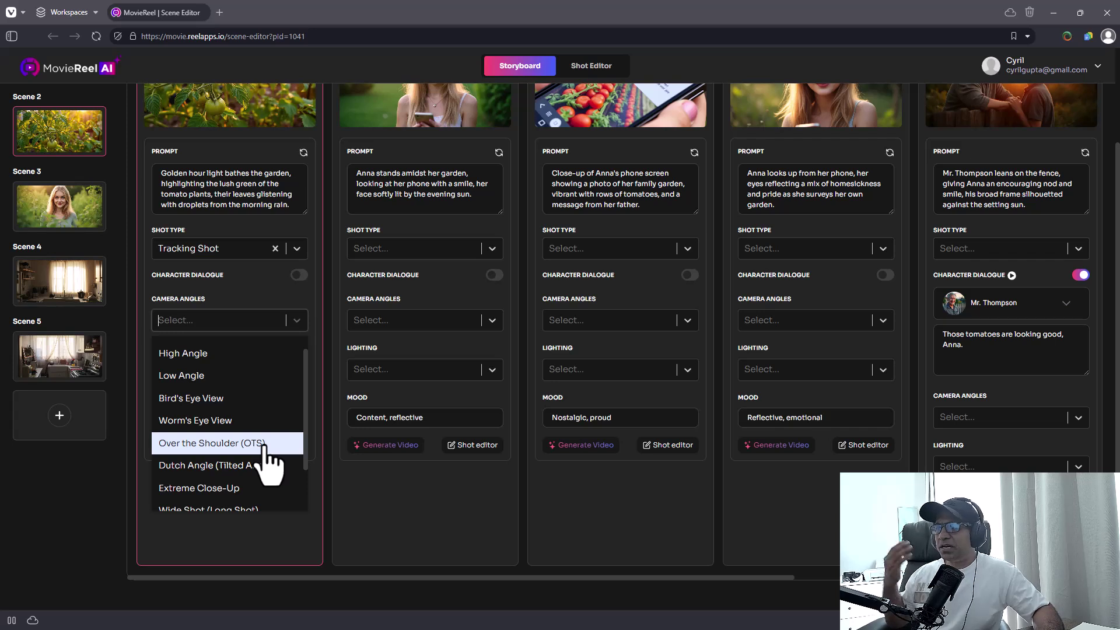
{"action": "scroll", "coordinate": [264, 450], "scroll_direction": "up", "scroll_amount": 1}
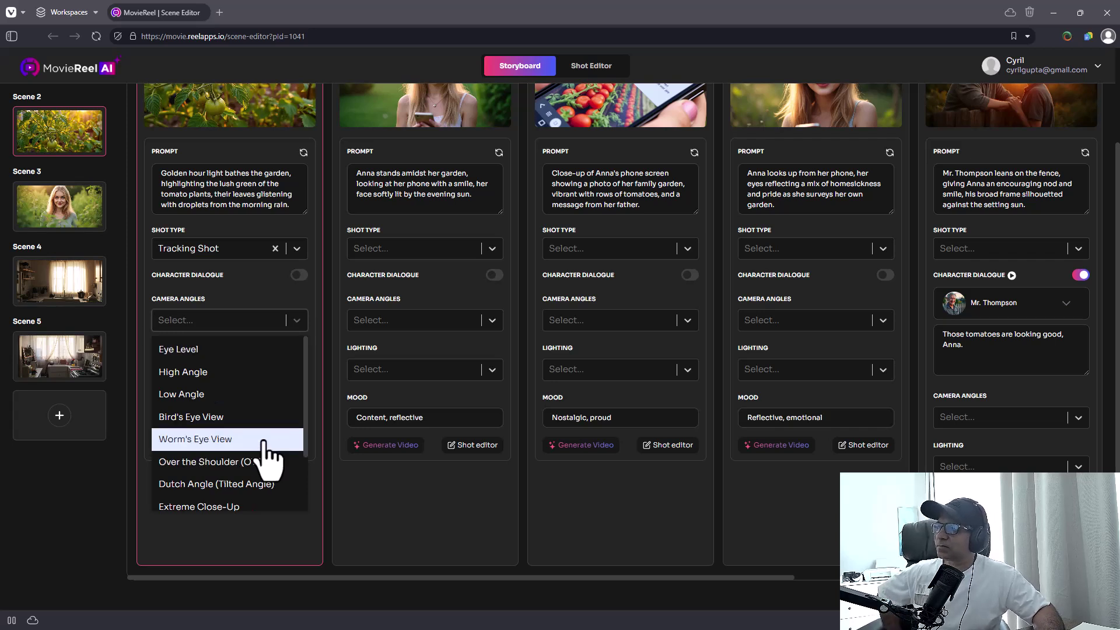
{"action": "left_click", "coordinate": [261, 320]}
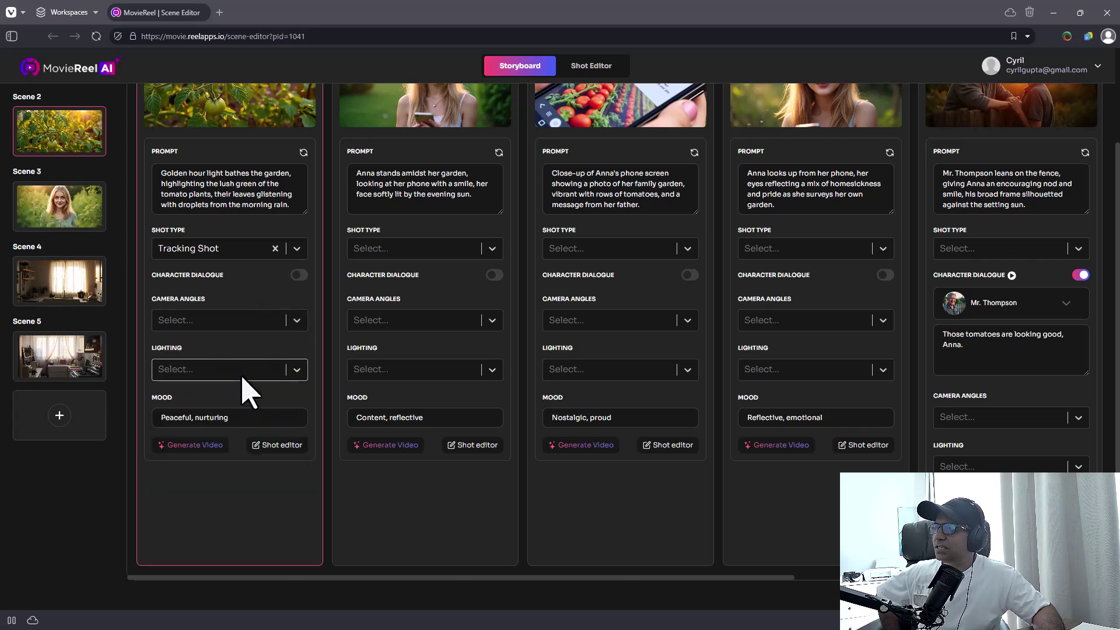
Set the lighting of Scene 2's first shot to Natural Lighting and select its mood text.
{"action": "left_click", "coordinate": [249, 370]}
{"action": "left_click", "coordinate": [247, 406]}
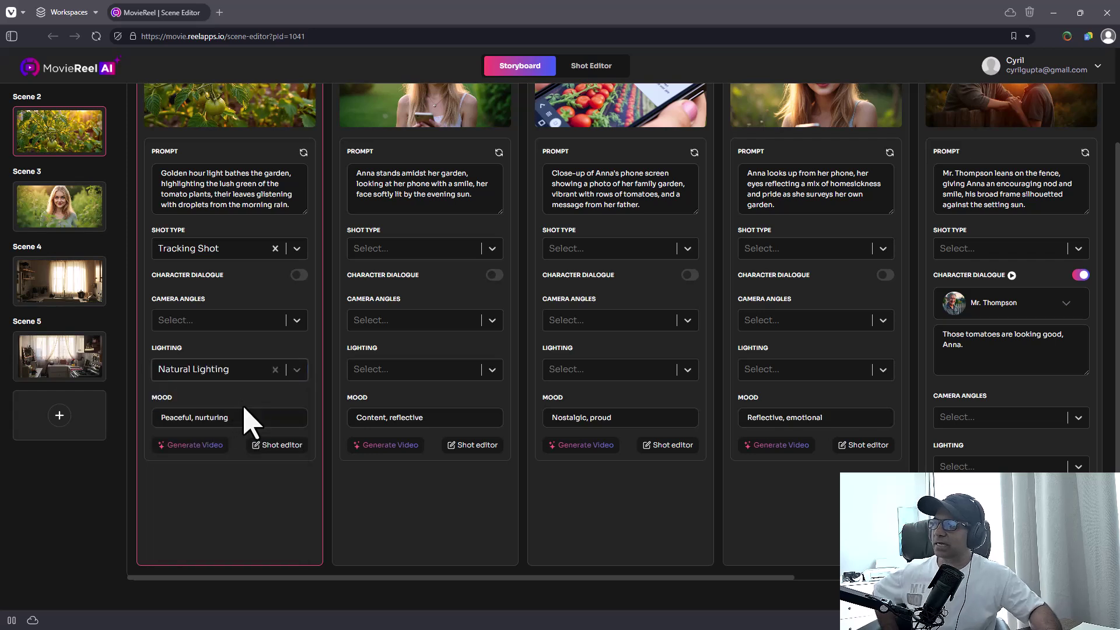
{"action": "left_click_drag", "start_coordinate": [245, 415], "coordinate": [65, 423]}
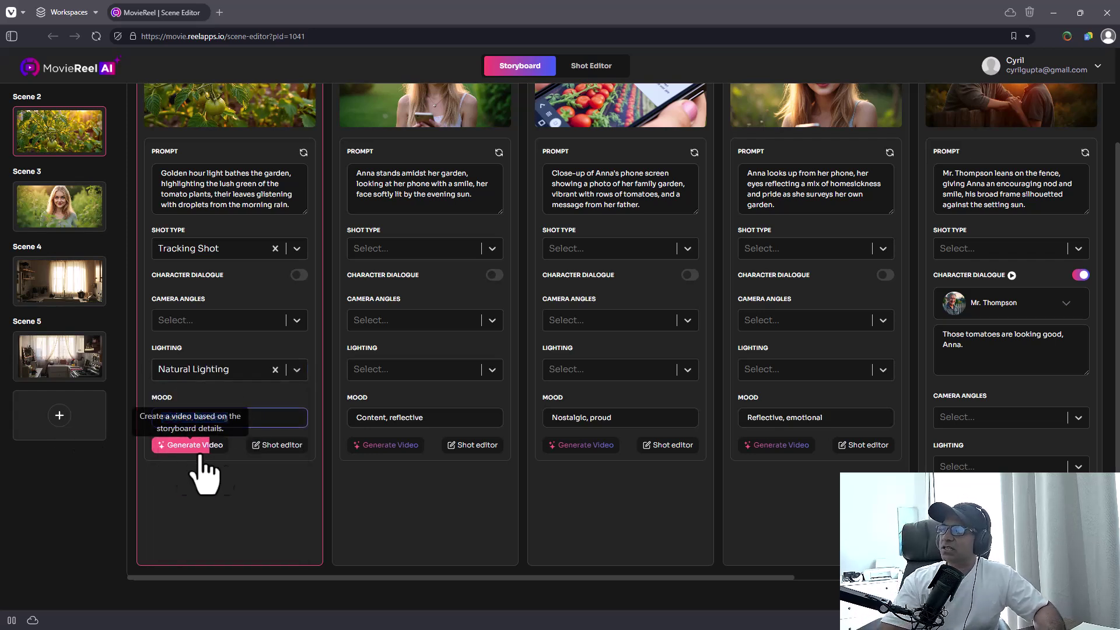
Open Scene 2's first shot in the shot editor, switching once to the storyboard and back.
{"action": "left_click", "coordinate": [277, 446]}
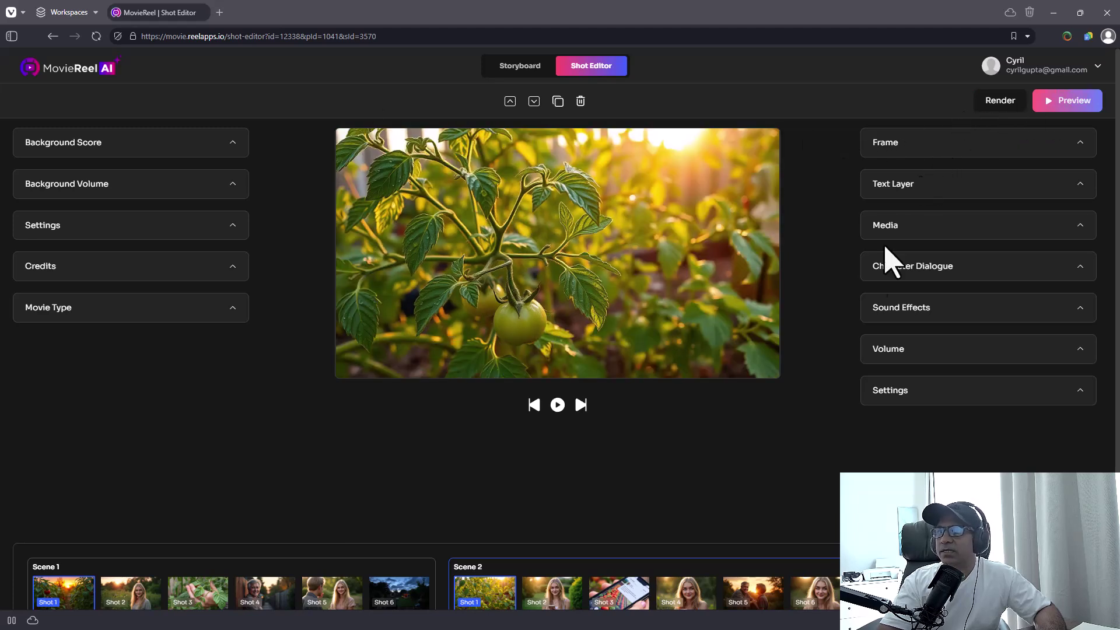
{"action": "scroll", "coordinate": [752, 490], "scroll_direction": "down", "scroll_amount": 1}
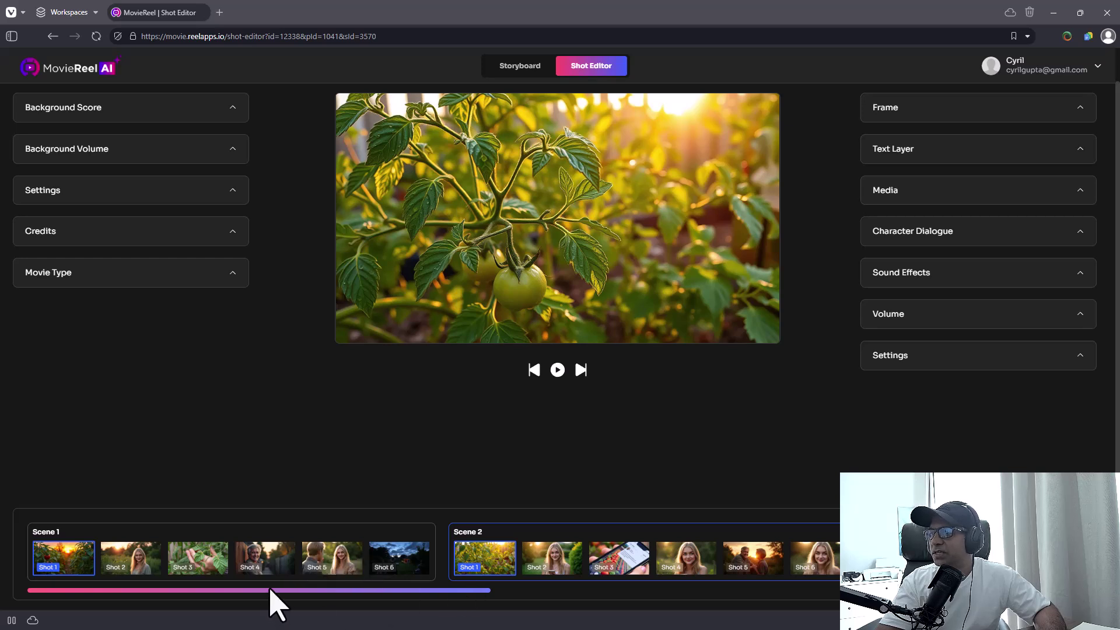
{"action": "left_click_drag", "start_coordinate": [345, 594], "coordinate": [318, 628]}
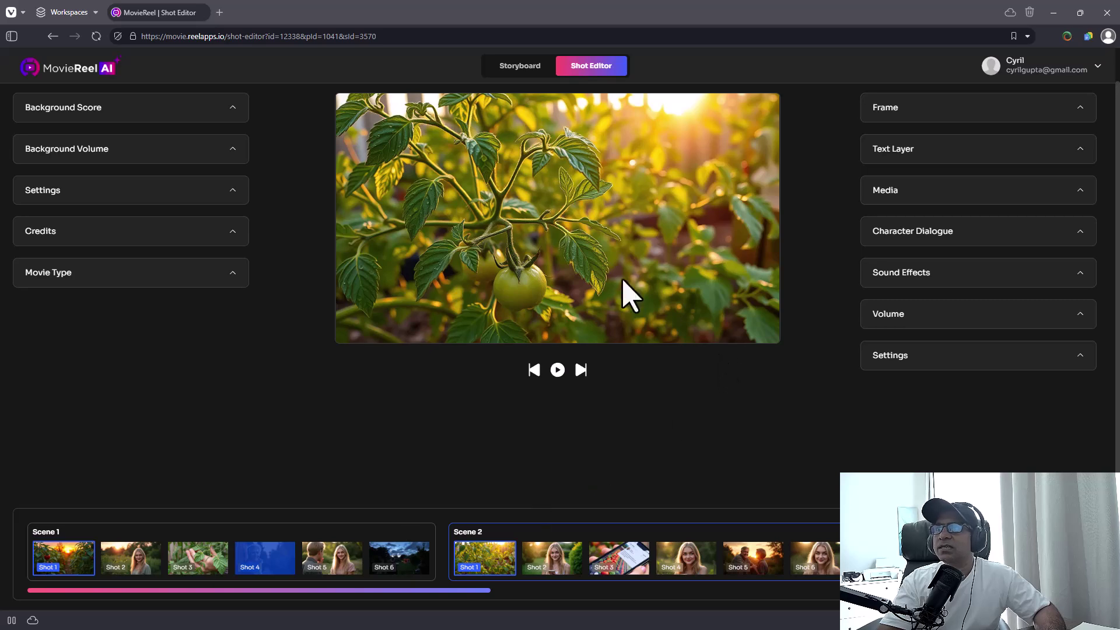
{"action": "left_click", "coordinate": [503, 71]}
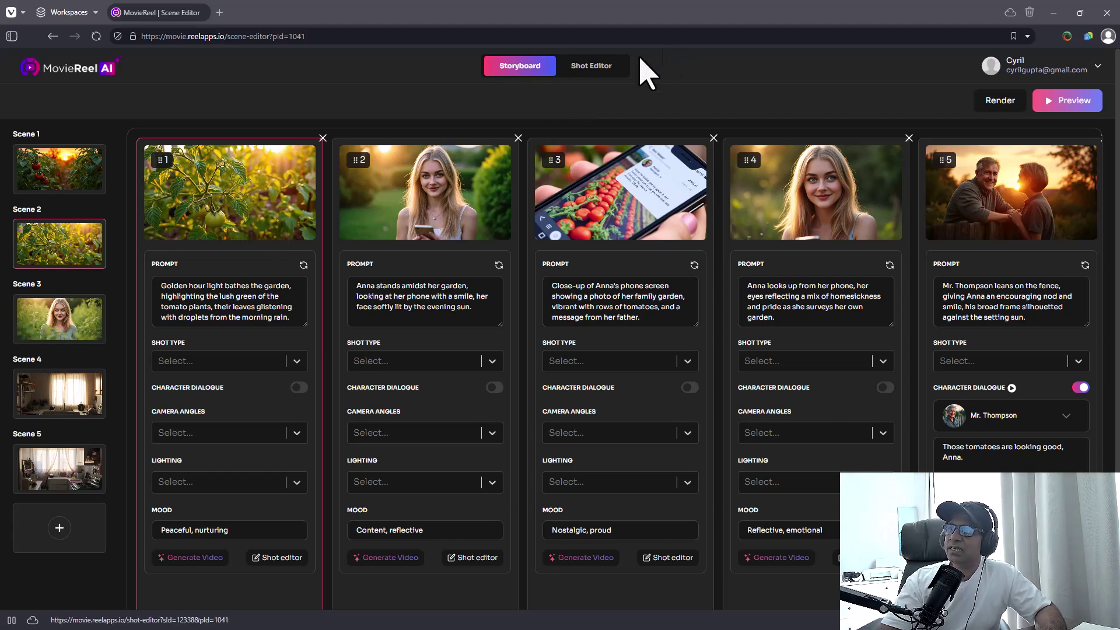
{"action": "left_click", "coordinate": [579, 67]}
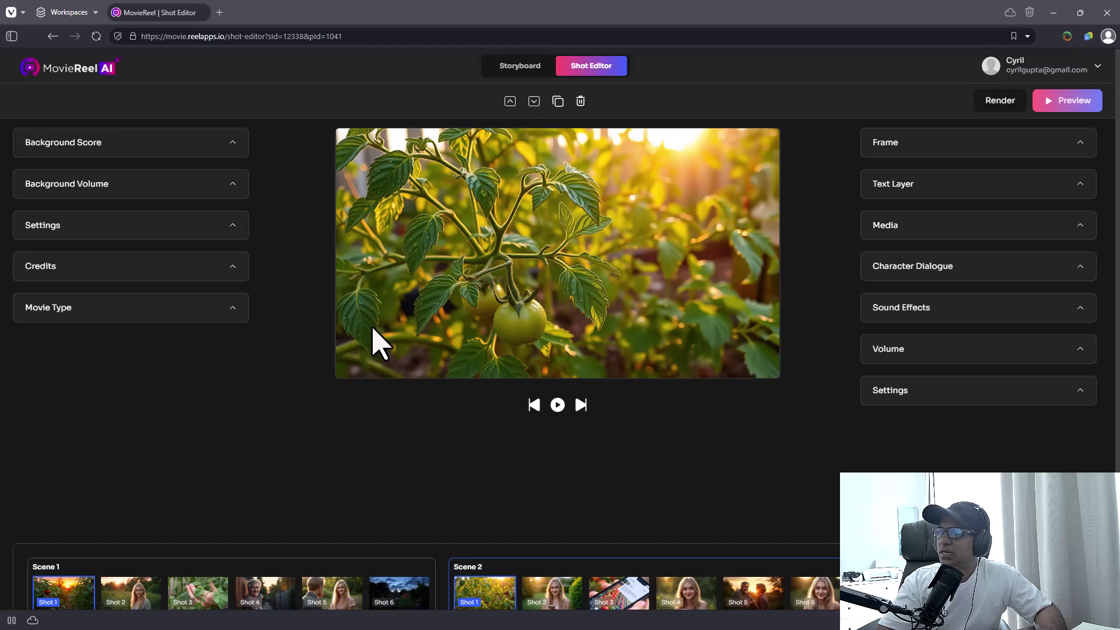
Examine the background score options: the AI Tone prompt, the stock tracks and the music upload.
{"action": "left_click", "coordinate": [113, 153]}
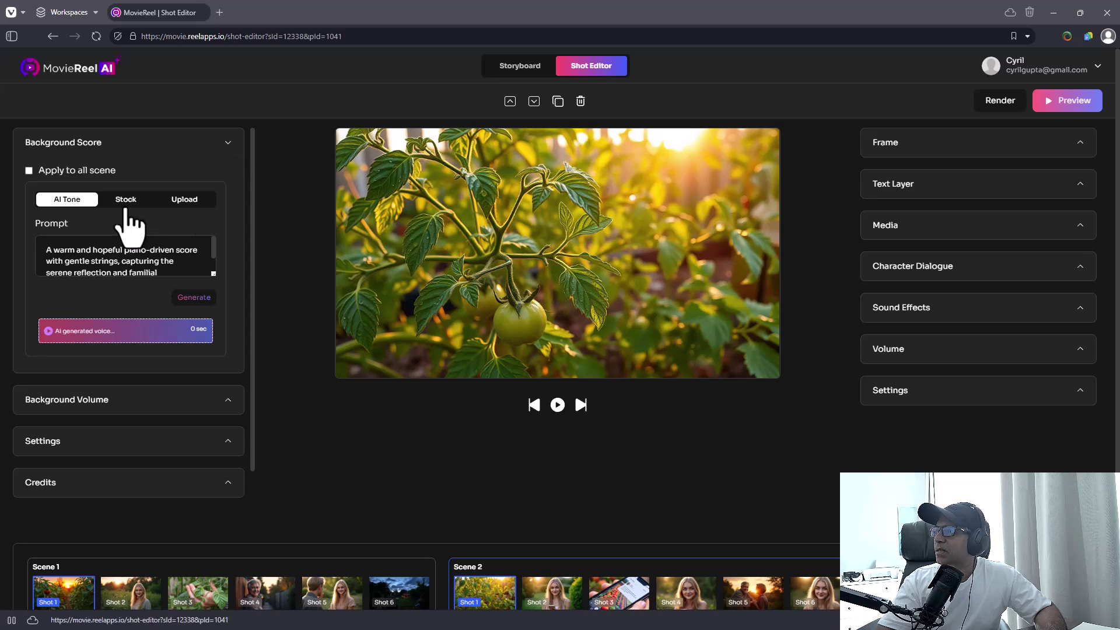
{"action": "left_click", "coordinate": [76, 257]}
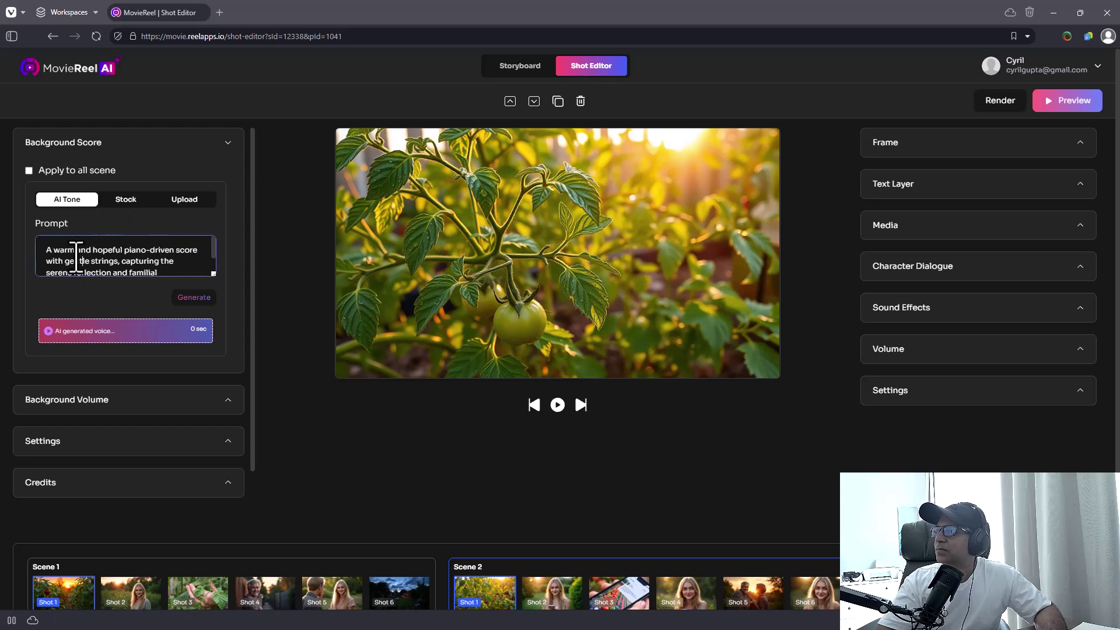
{"action": "left_click_drag", "start_coordinate": [77, 256], "coordinate": [107, 290]}
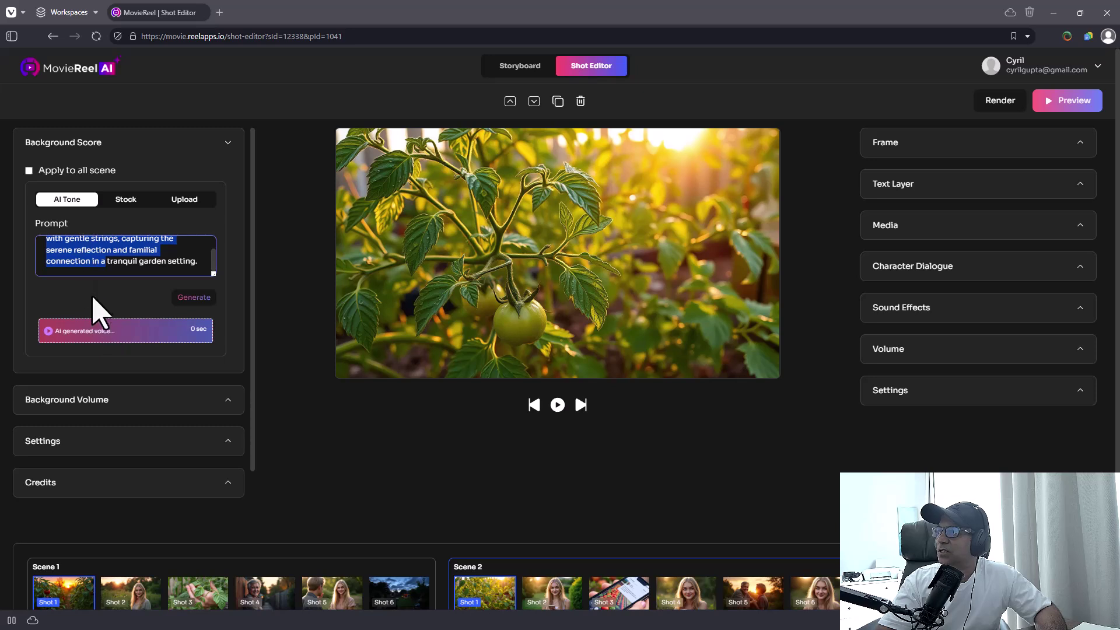
{"action": "left_click", "coordinate": [119, 202]}
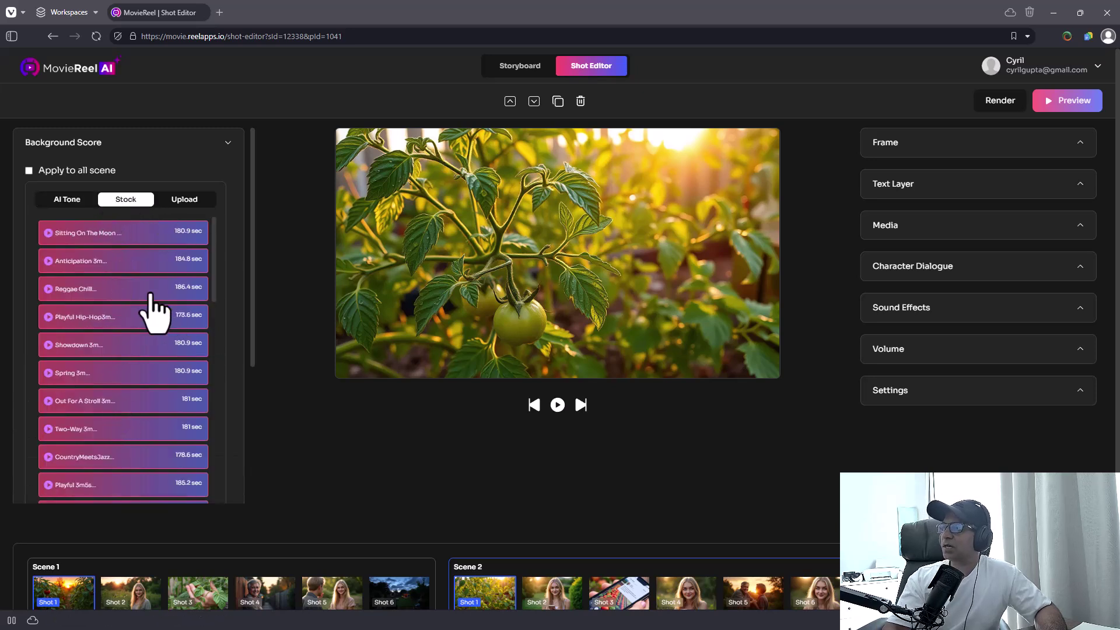
{"action": "left_click", "coordinate": [176, 201]}
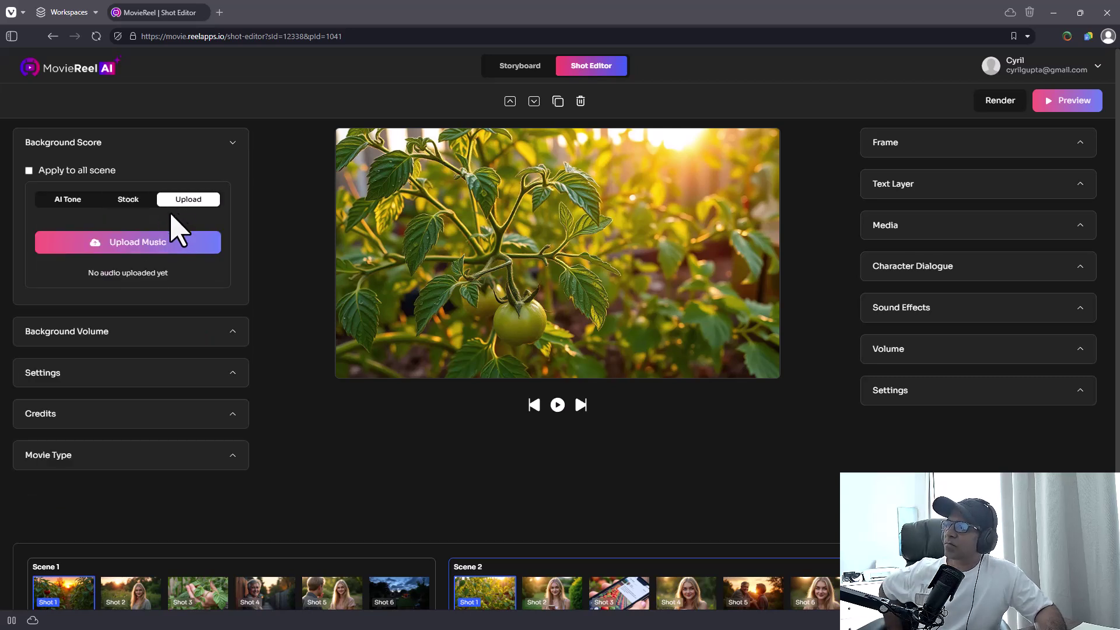
{"action": "left_click", "coordinate": [83, 201]}
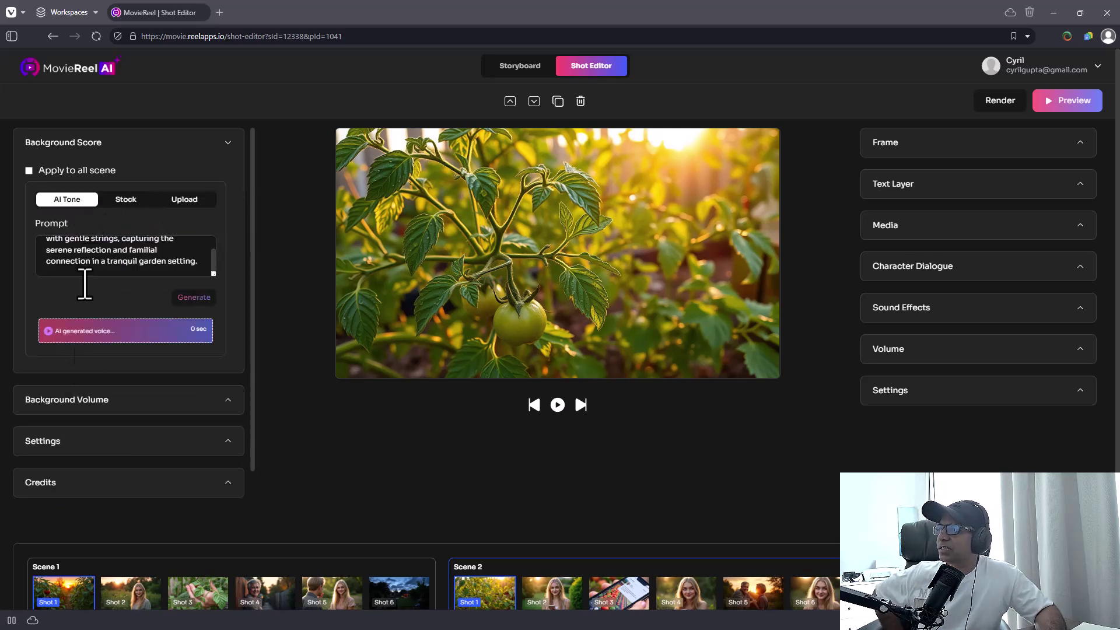
Examine the background volume and logo settings and try out the intro and outro credits switches.
{"action": "left_click", "coordinate": [96, 407]}
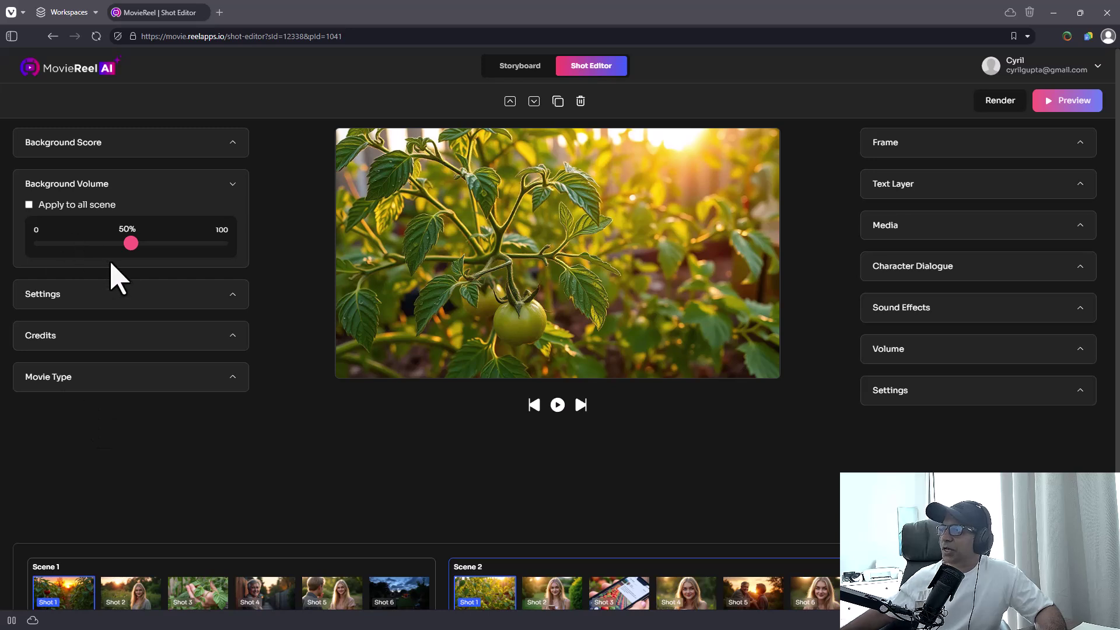
{"action": "left_click", "coordinate": [114, 294]}
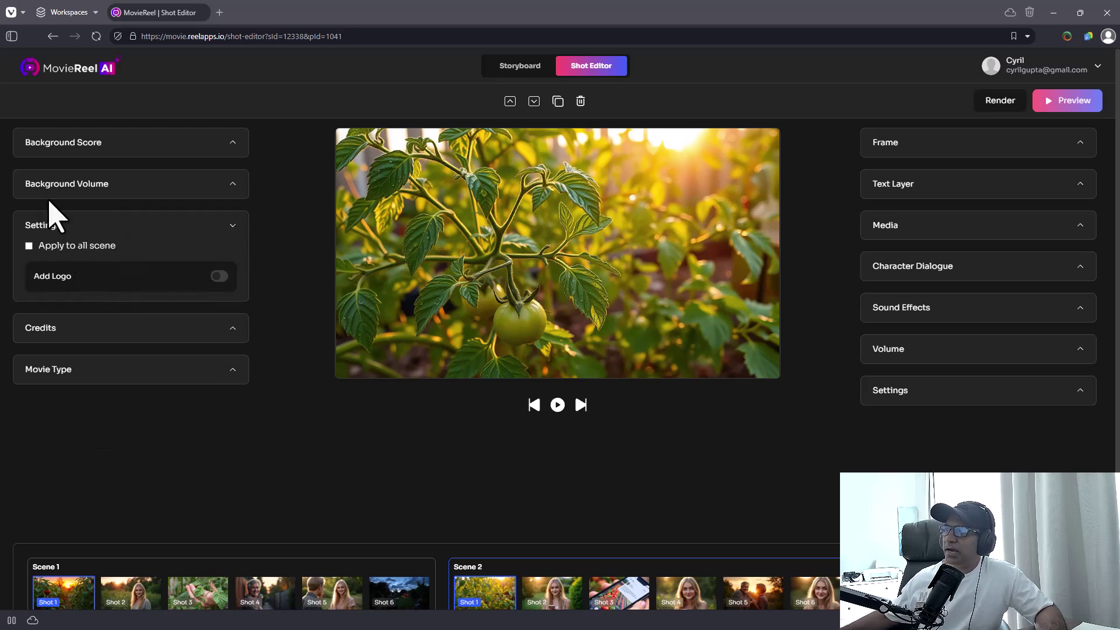
{"action": "left_click", "coordinate": [51, 329]}
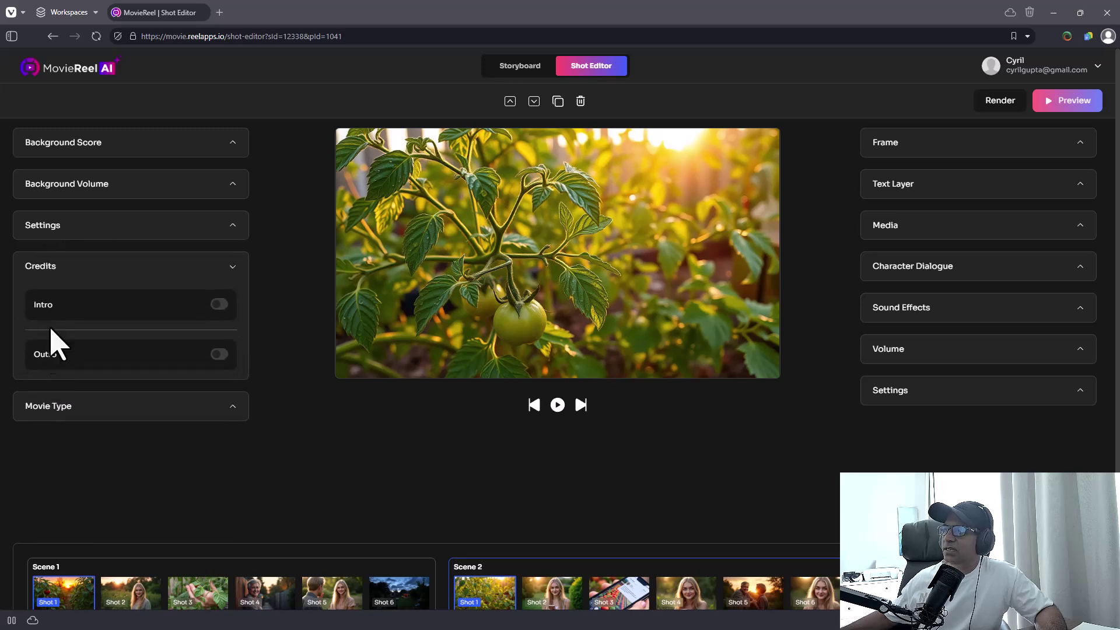
{"action": "left_click", "coordinate": [218, 305]}
{"action": "left_click", "coordinate": [215, 304]}
{"action": "left_click", "coordinate": [219, 354]}
{"action": "left_click", "coordinate": [218, 354]}
Try the Narrator movie type and switch back to Dialogue.
{"action": "left_click", "coordinate": [94, 418]}
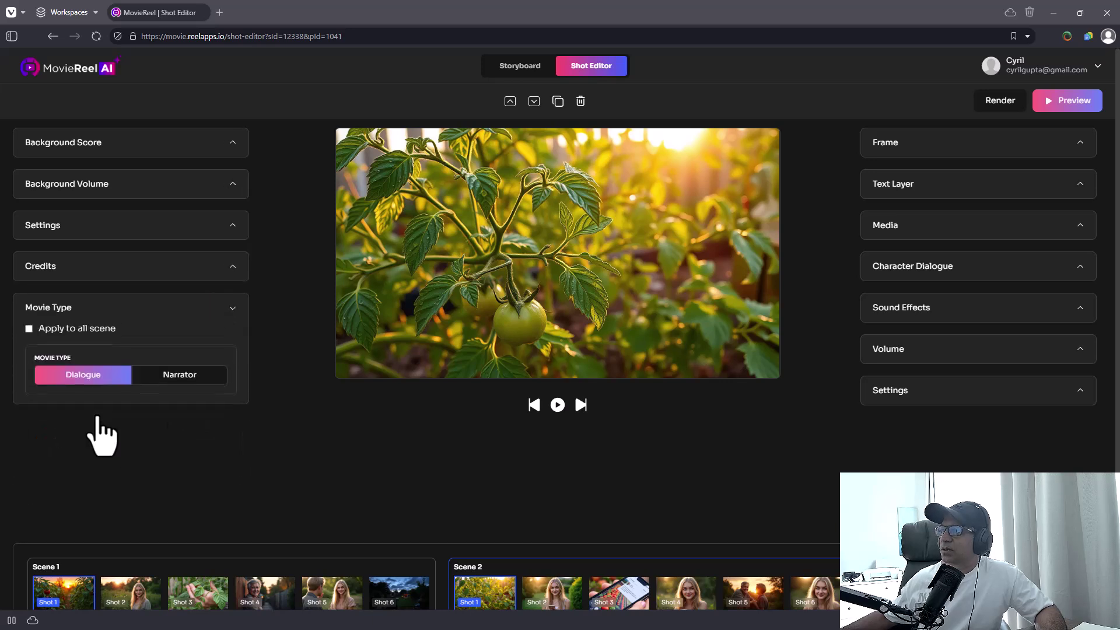
{"action": "left_click", "coordinate": [147, 380]}
{"action": "left_click", "coordinate": [117, 376]}
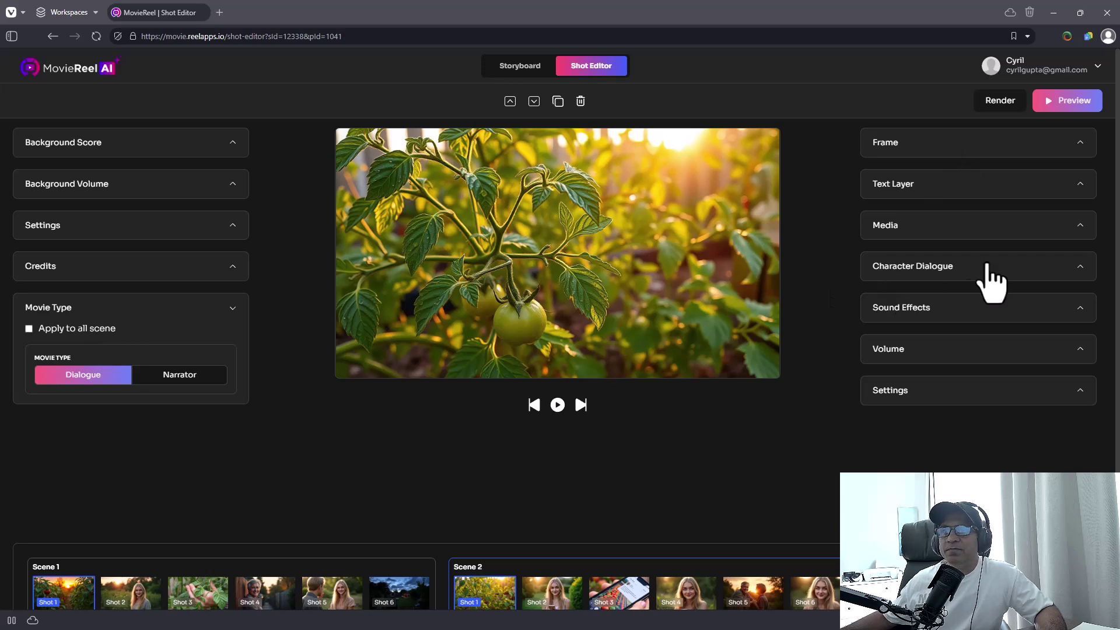
Examine the frame settings of Scene 2's first shot, including its prompt, shot type and camera angle.
{"action": "left_click", "coordinate": [1006, 149]}
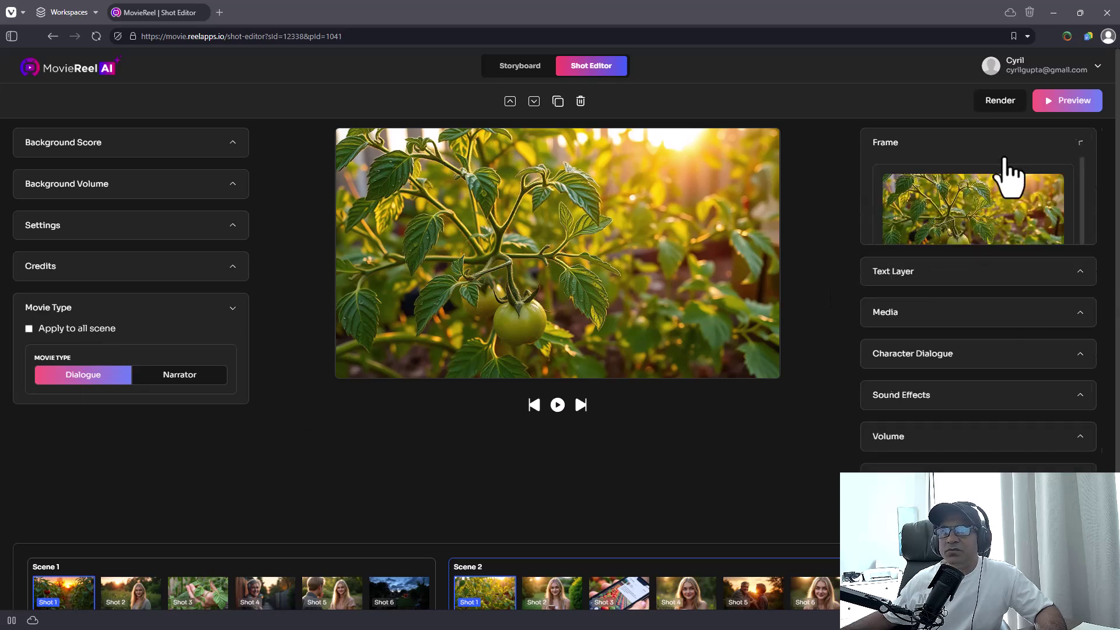
{"action": "scroll", "coordinate": [982, 274], "scroll_direction": "down", "scroll_amount": 6}
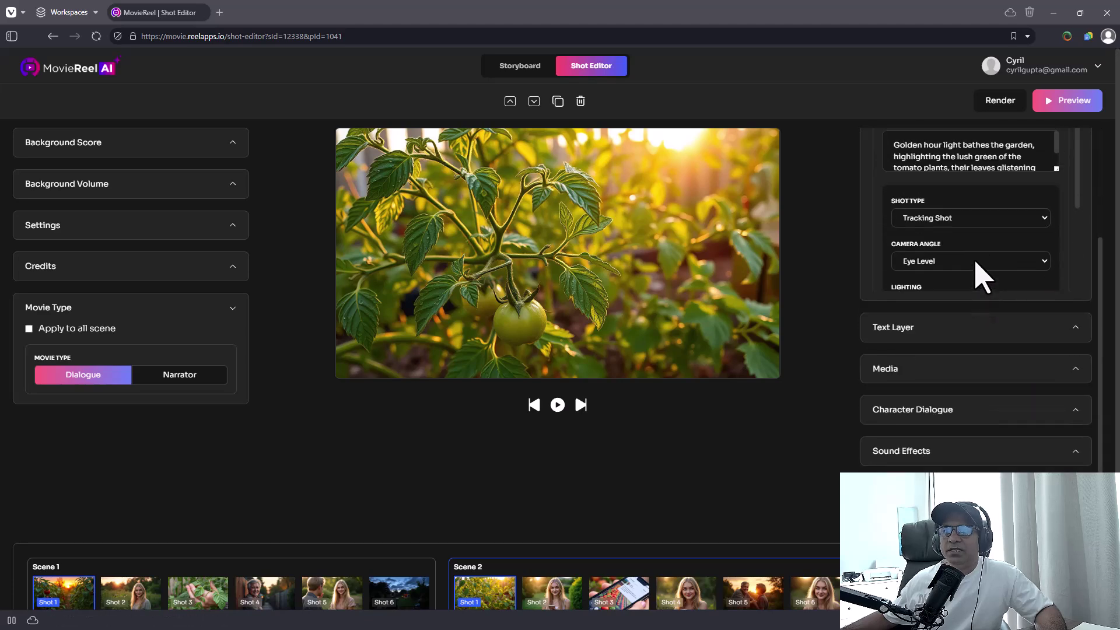
{"action": "scroll", "coordinate": [983, 275], "scroll_direction": "up", "scroll_amount": 4}
{"action": "left_click", "coordinate": [1056, 153]}
Add a text layer reading "Everyone loves homegrown tomatoes." beside the tomato plant, over the right half of the image.
{"action": "left_click", "coordinate": [987, 193]}
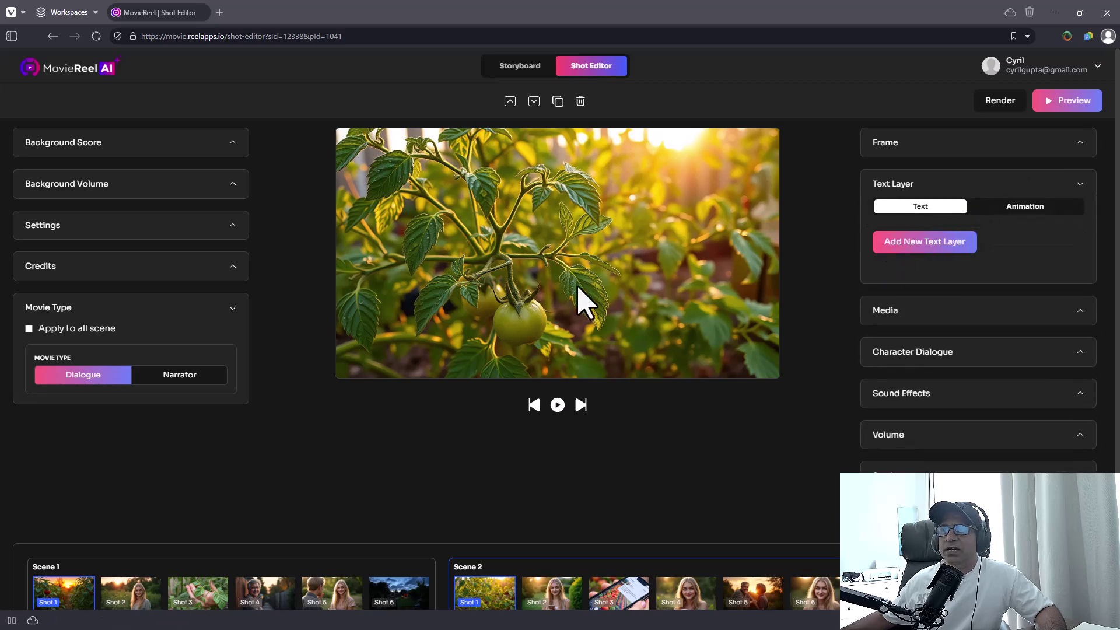
{"action": "left_click", "coordinate": [911, 240]}
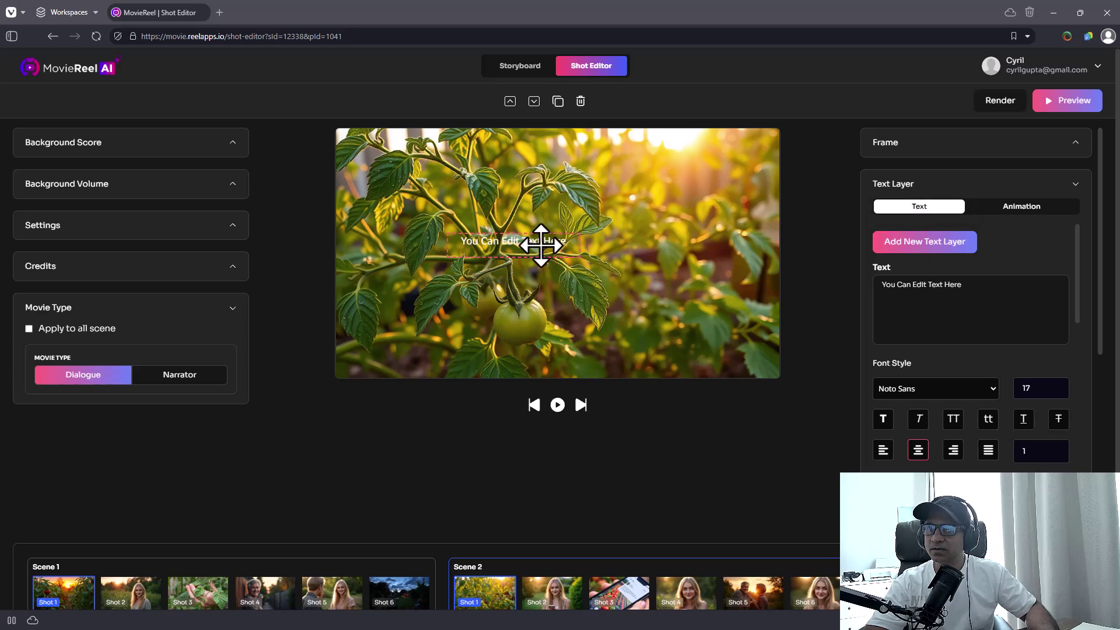
{"action": "left_click_drag", "start_coordinate": [538, 243], "coordinate": [720, 242]}
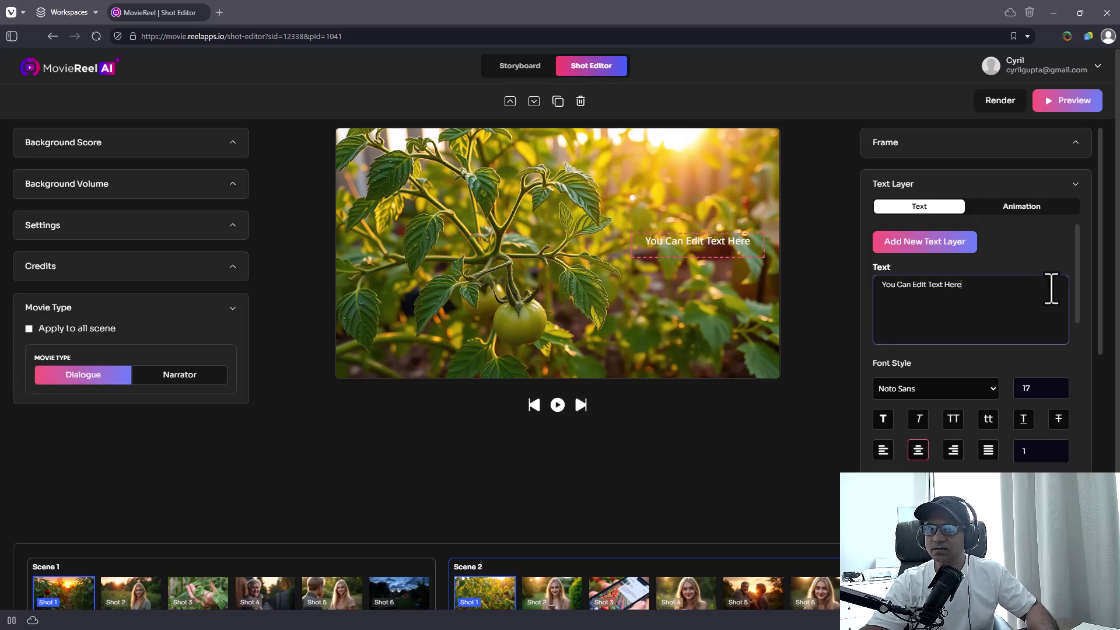
{"action": "type", "text": "e"}
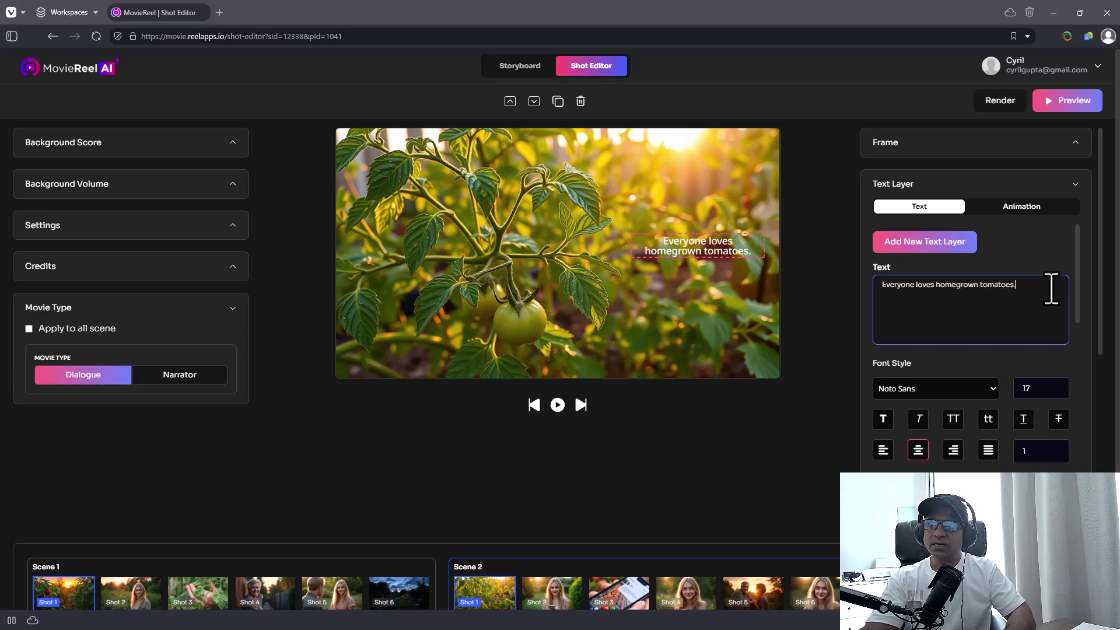
Set the caption's font size to 24, then reposition its text box and heighten it to fit three lines.
{"action": "double_click", "coordinate": [1031, 395]}
{"action": "type", "text": "24"}
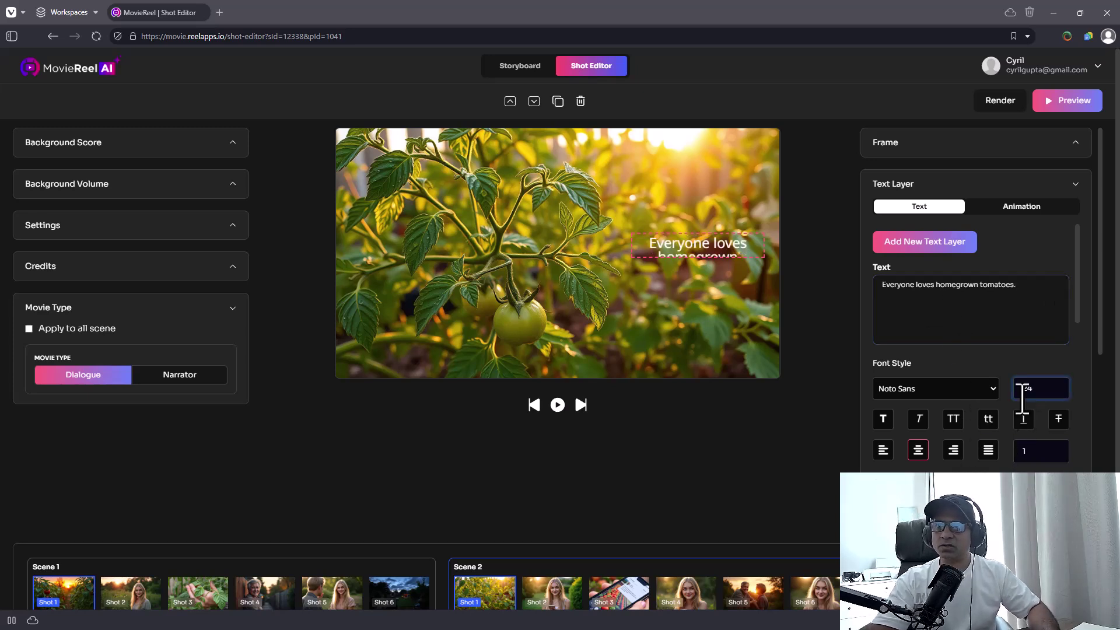
{"action": "left_click", "coordinate": [724, 247]}
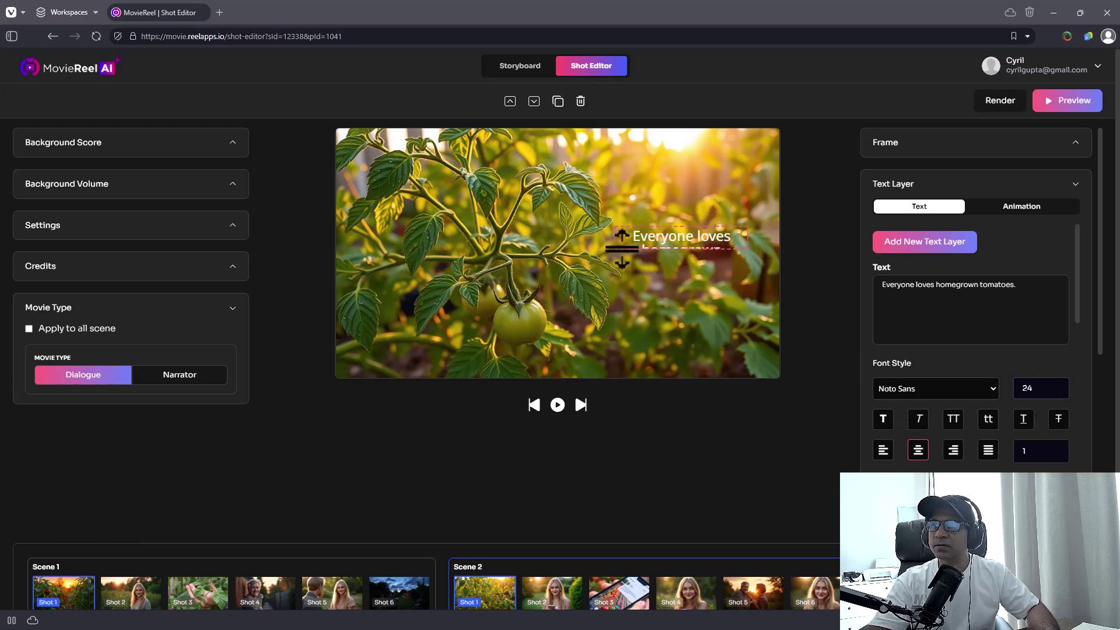
{"action": "left_click_drag", "start_coordinate": [622, 247], "coordinate": [620, 270]}
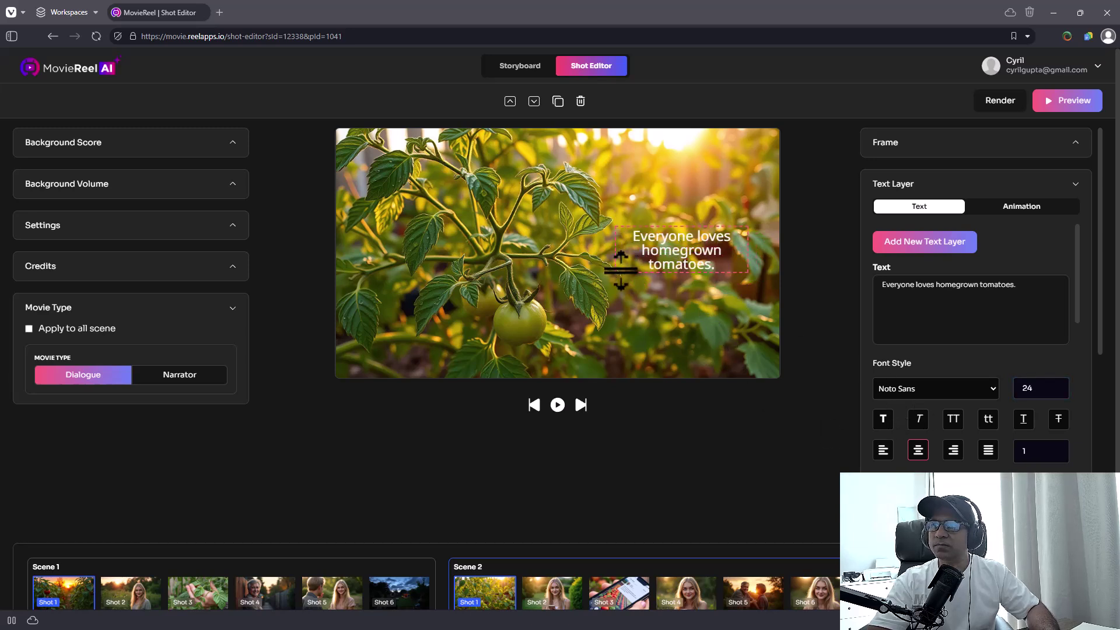
Try the Kdam Thmor Pro font on the caption.
{"action": "left_click", "coordinate": [928, 389]}
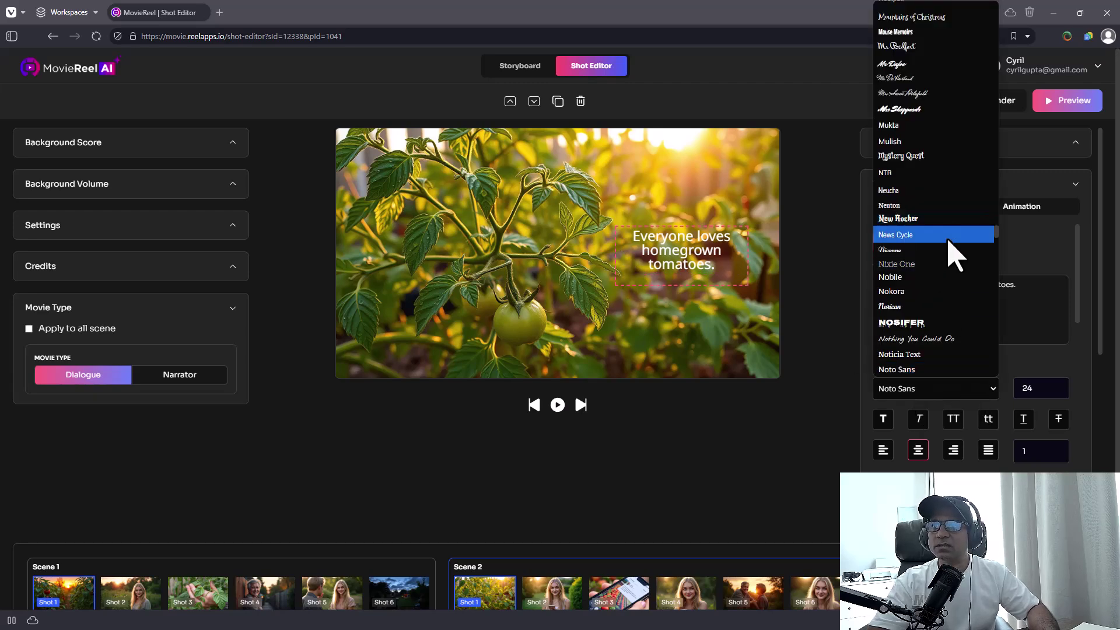
{"action": "scroll", "coordinate": [944, 169], "scroll_direction": "up", "scroll_amount": 10}
{"action": "scroll", "coordinate": [939, 163], "scroll_direction": "up", "scroll_amount": 10}
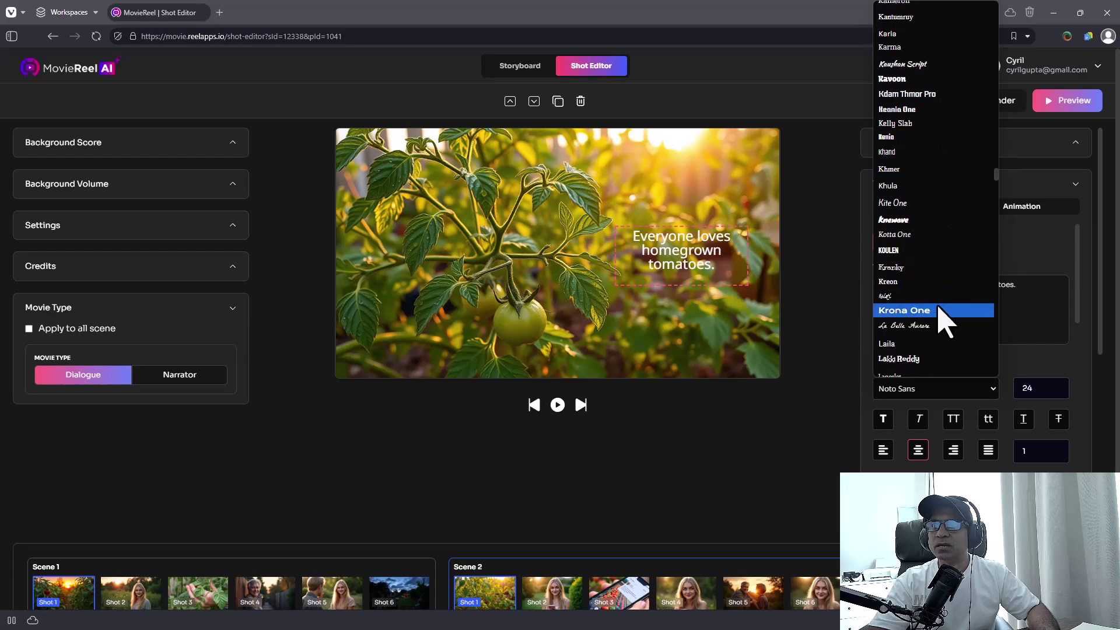
{"action": "scroll", "coordinate": [942, 150], "scroll_direction": "up", "scroll_amount": 2}
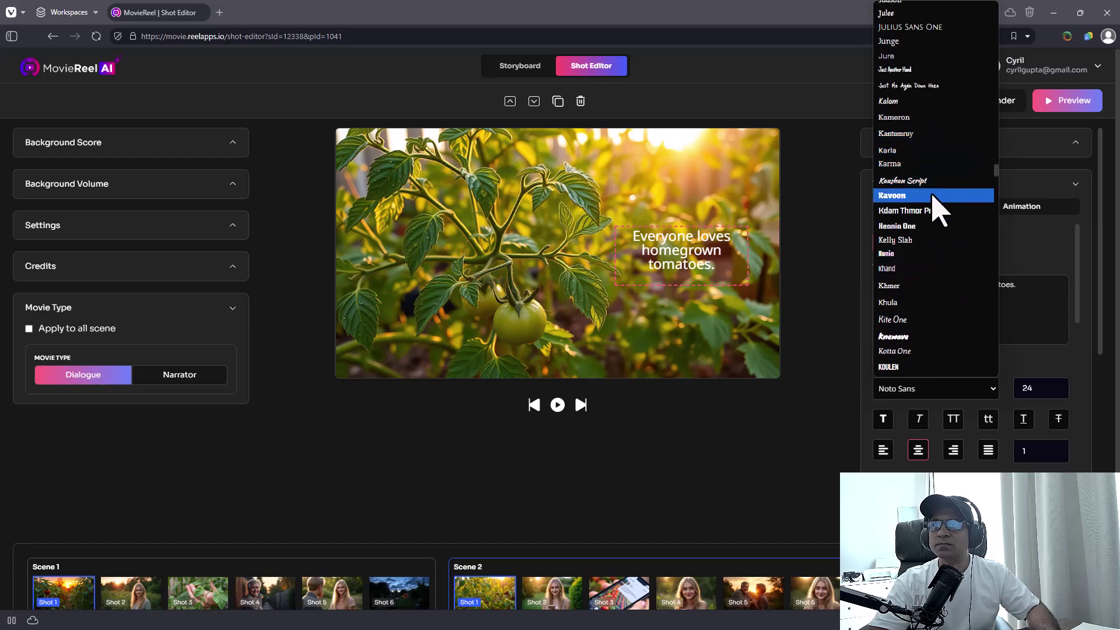
{"action": "left_click", "coordinate": [933, 210]}
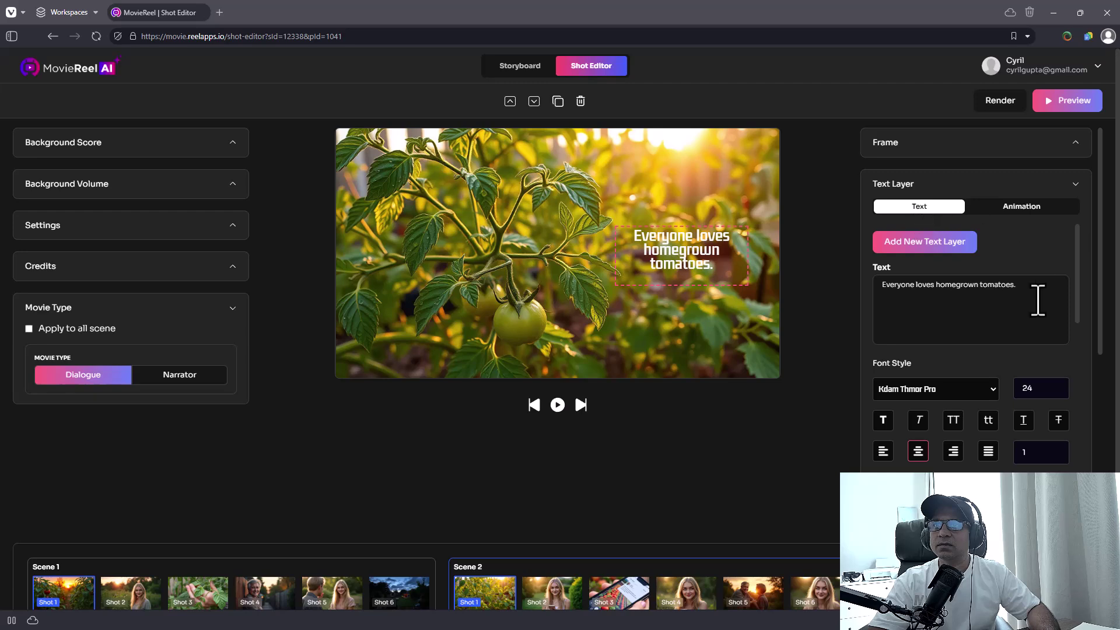
Set the caption's font to Jockey One and move its text box down to the lower-right corner of the image.
{"action": "left_click", "coordinate": [938, 390]}
{"action": "scroll", "coordinate": [921, 193], "scroll_direction": "up", "scroll_amount": 5}
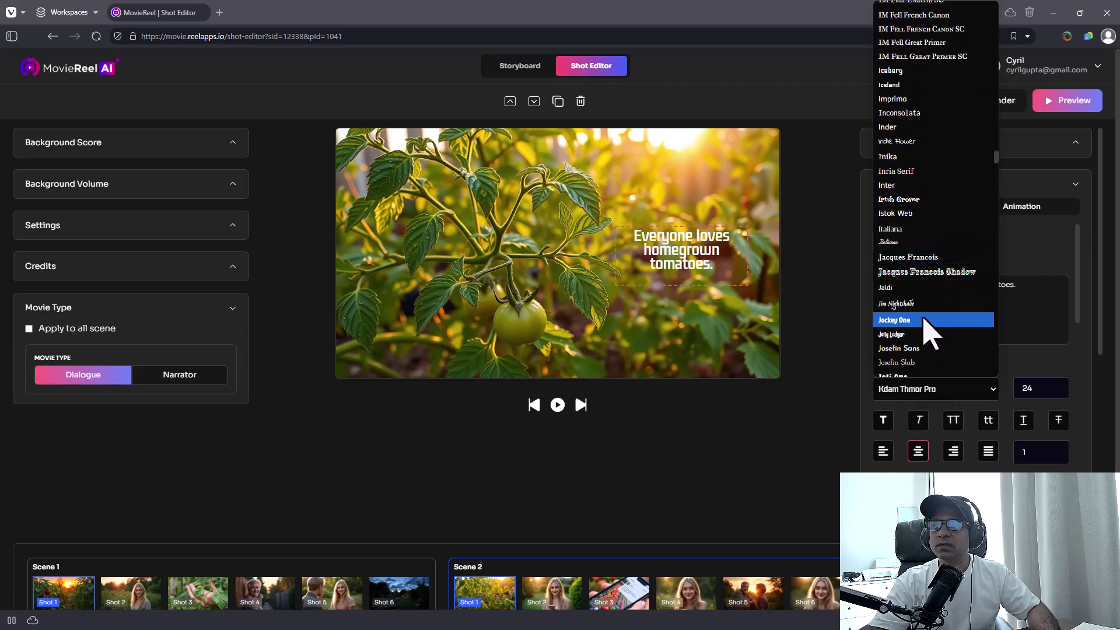
{"action": "left_click", "coordinate": [929, 320]}
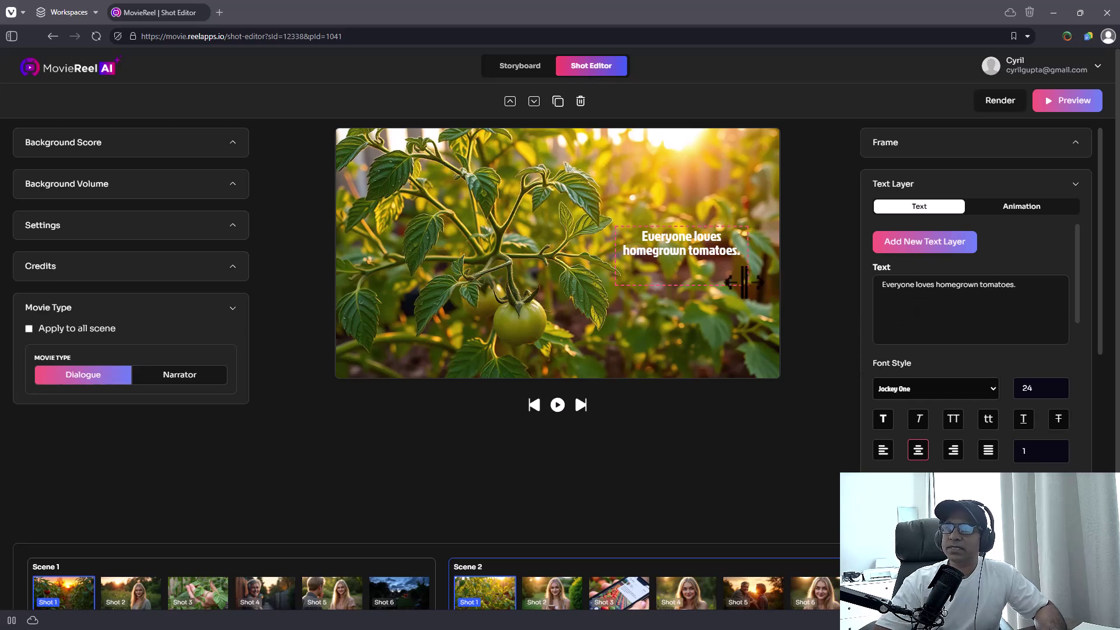
{"action": "left_click_drag", "start_coordinate": [745, 285], "coordinate": [748, 391]}
{"action": "left_click", "coordinate": [733, 262]}
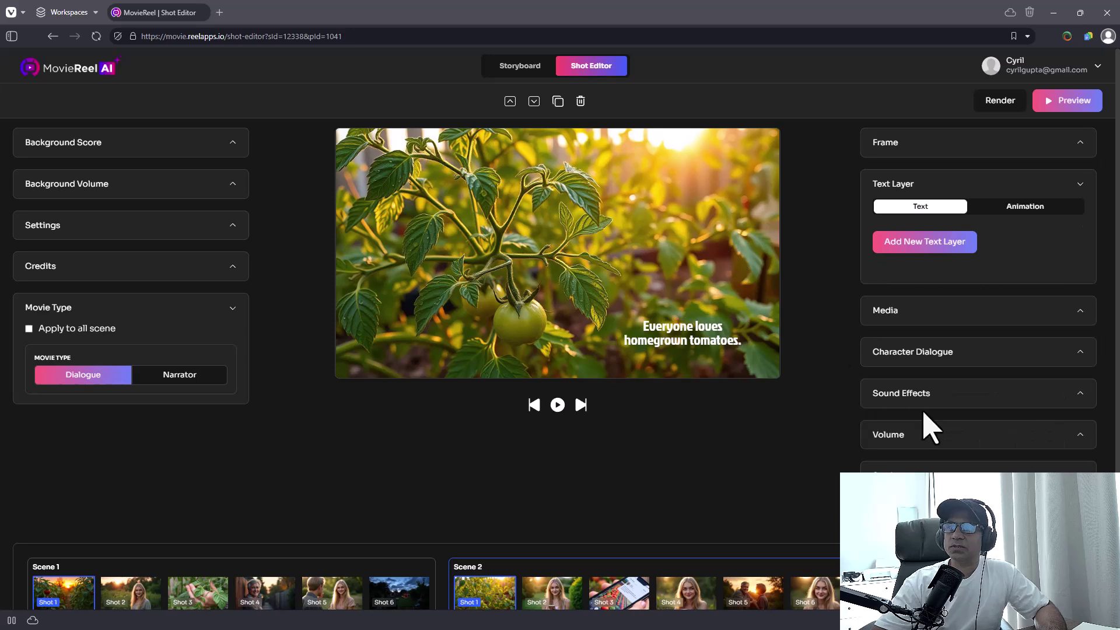
Try purple and orange on the caption text, settling on light grey (#b7b7b7) as its text color.
{"action": "left_click", "coordinate": [735, 354]}
{"action": "scroll", "coordinate": [945, 408], "scroll_direction": "down", "scroll_amount": 3}
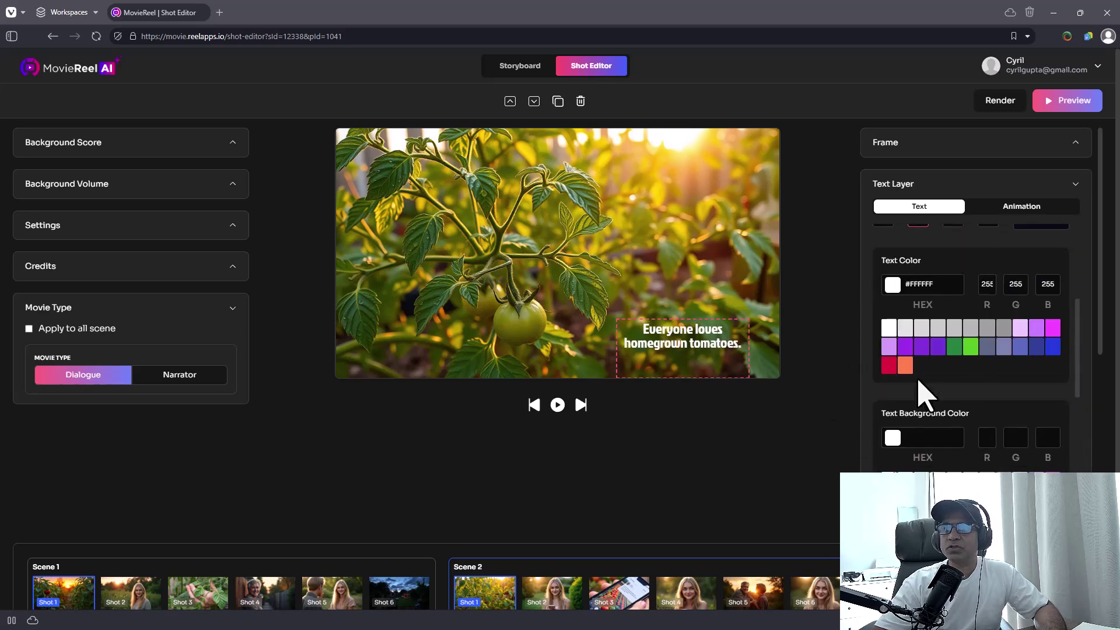
{"action": "left_click", "coordinate": [933, 348]}
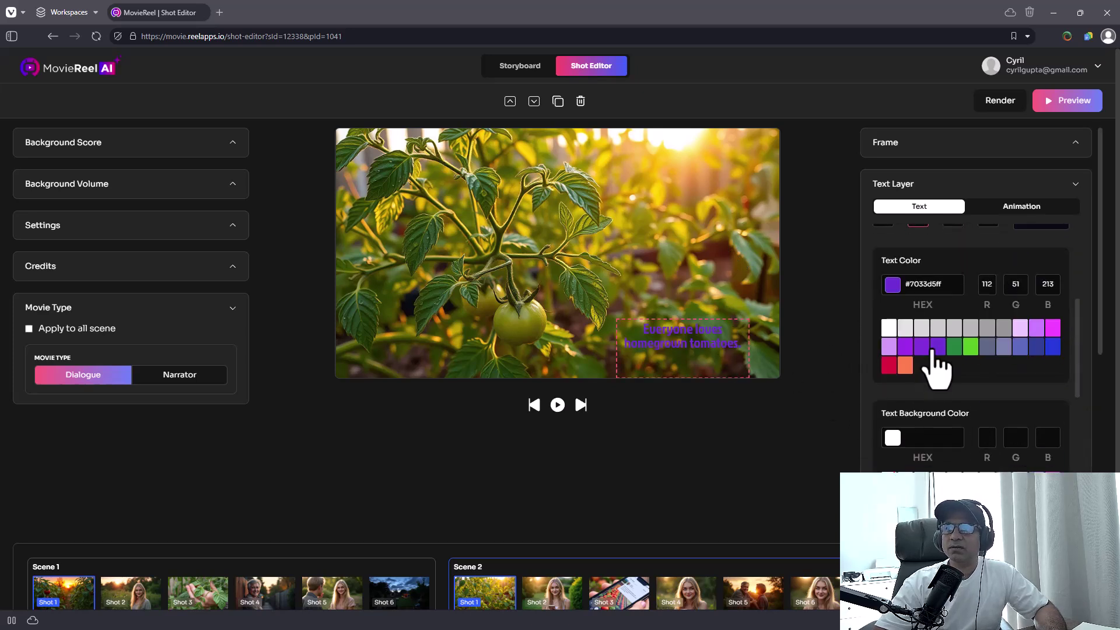
{"action": "left_click", "coordinate": [904, 367]}
{"action": "left_click", "coordinate": [937, 328]}
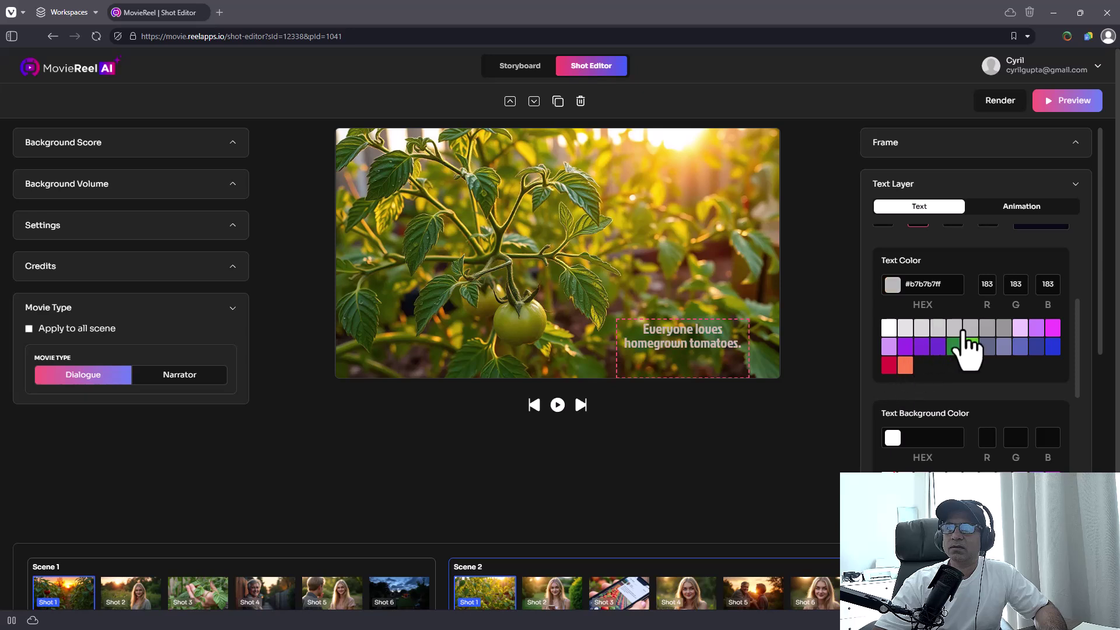
Try light grey text backgrounds (#d7d7d7 and #e1e1e1) behind the caption and remove the background again.
{"action": "scroll", "coordinate": [933, 362], "scroll_direction": "down", "scroll_amount": 3}
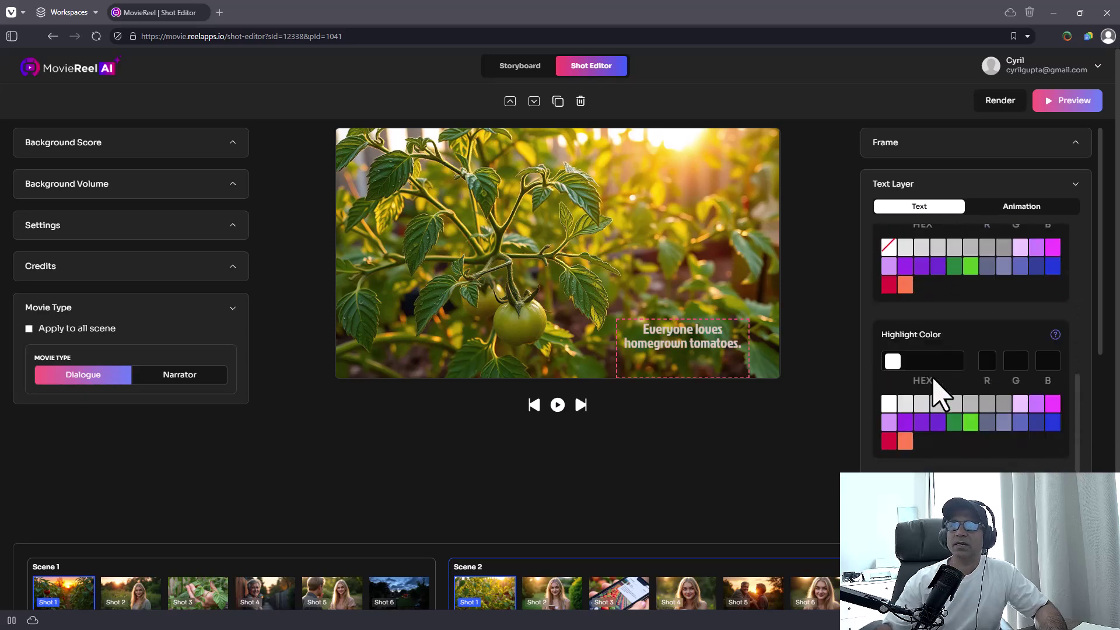
{"action": "left_click", "coordinate": [922, 366]}
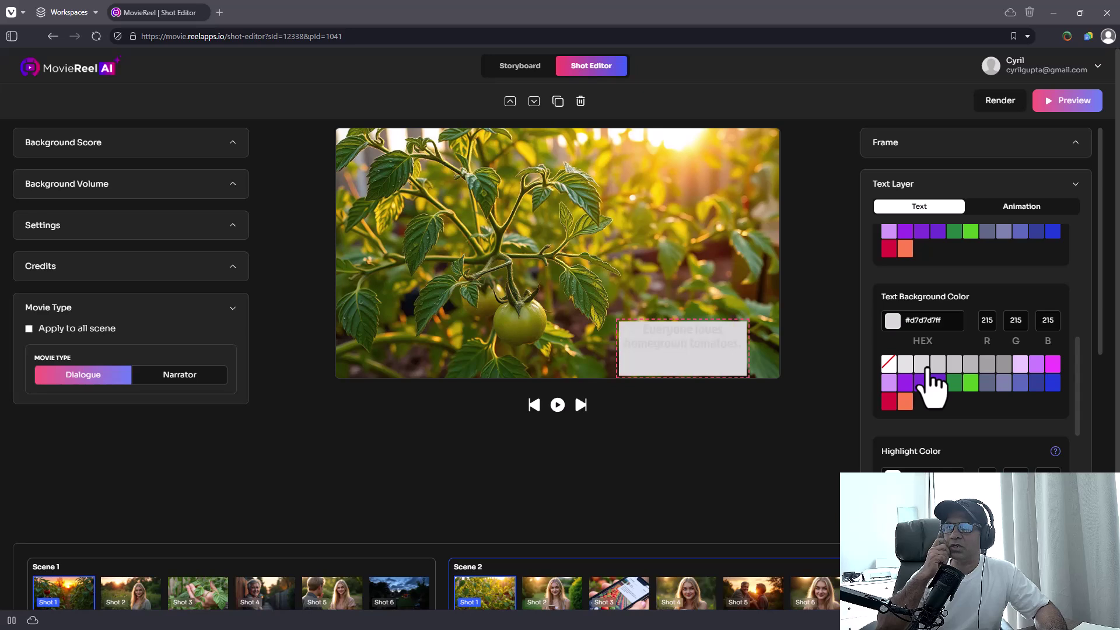
{"action": "left_click", "coordinate": [890, 365]}
{"action": "left_click", "coordinate": [905, 365]}
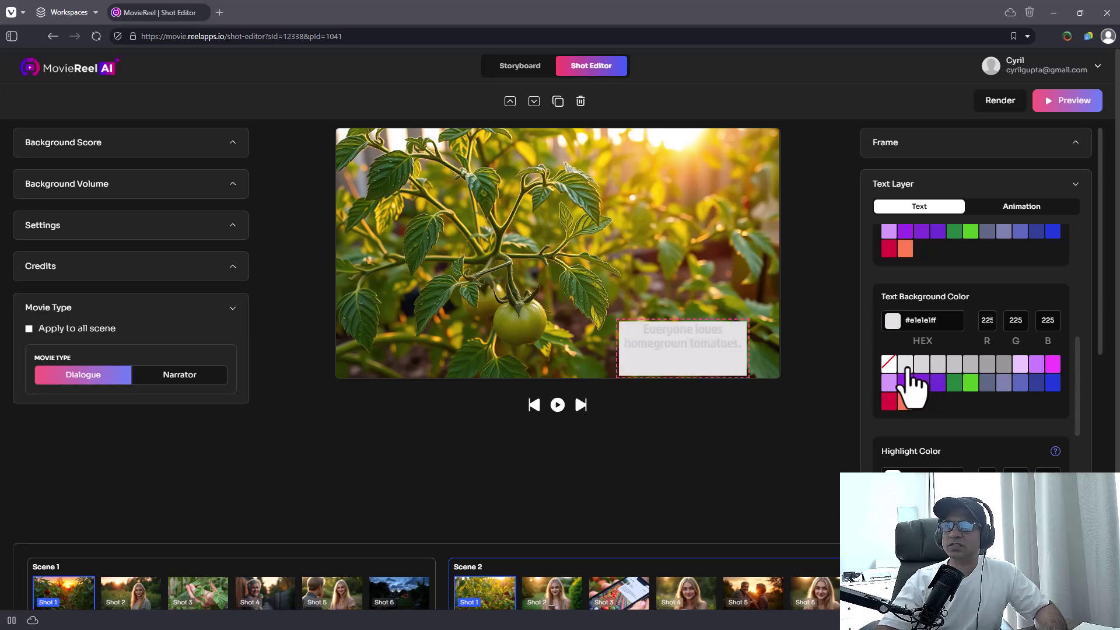
{"action": "left_click", "coordinate": [888, 365]}
Examine the shot's highlight color, media and character dialogue options, including AI image generation and the voice sources.
{"action": "scroll", "coordinate": [933, 435], "scroll_direction": "down", "scroll_amount": 3}
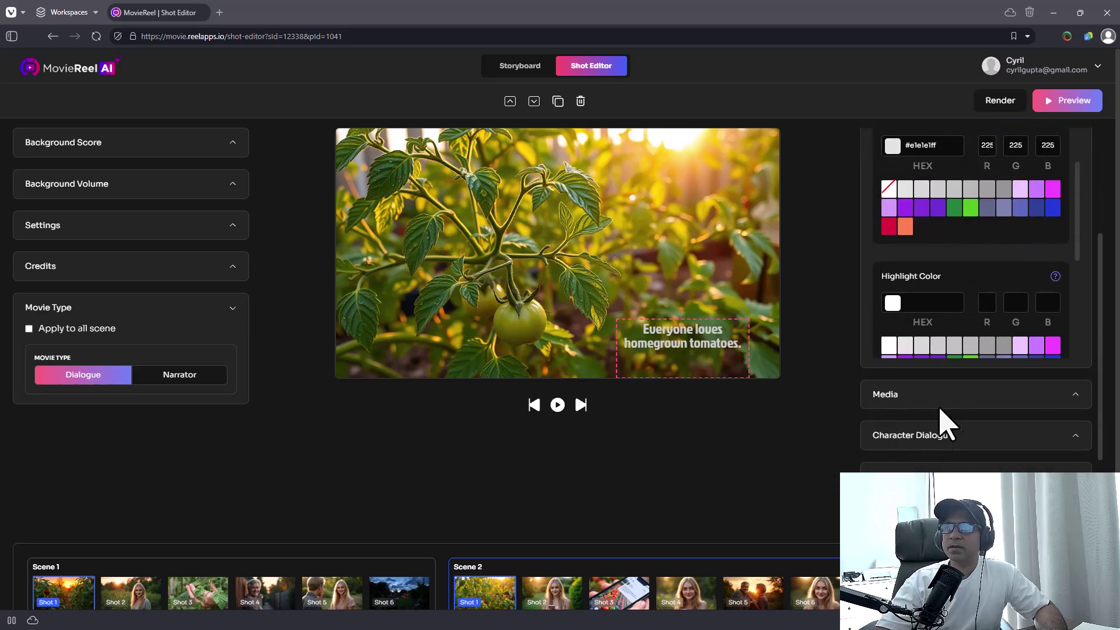
{"action": "scroll", "coordinate": [957, 384], "scroll_direction": "down", "scroll_amount": 1}
{"action": "left_click", "coordinate": [962, 324]}
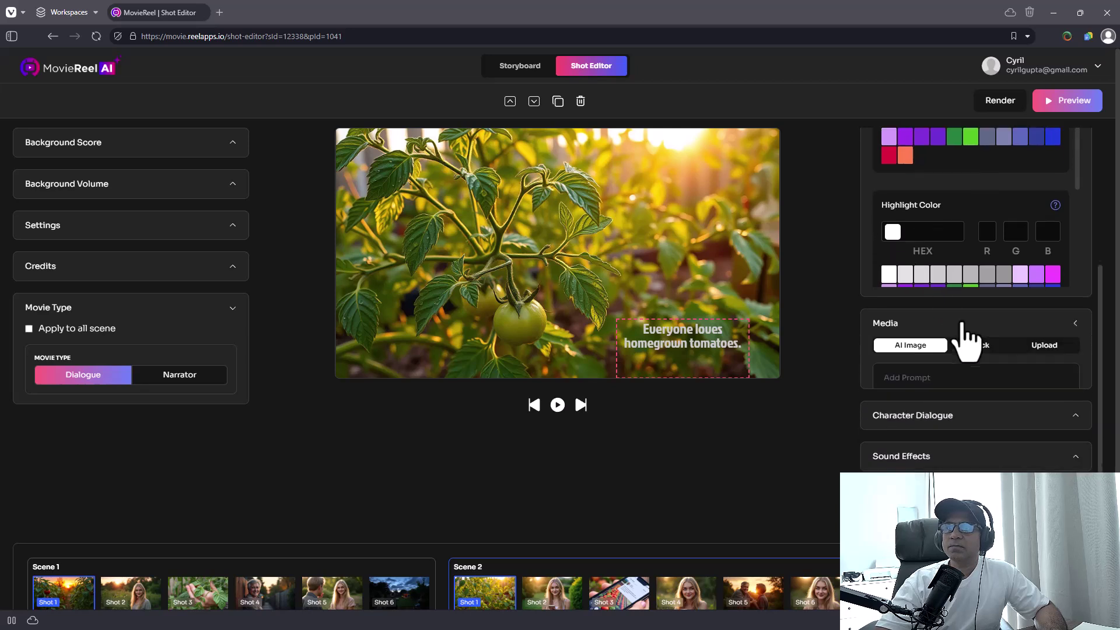
{"action": "scroll", "coordinate": [965, 333], "scroll_direction": "down", "scroll_amount": 2}
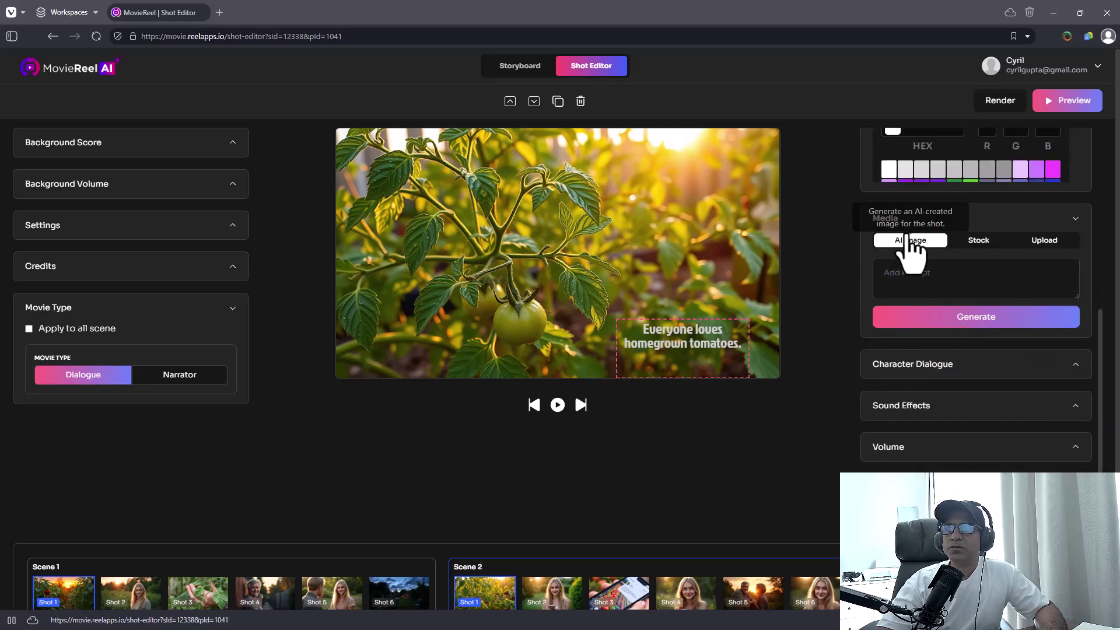
{"action": "left_click", "coordinate": [954, 374]}
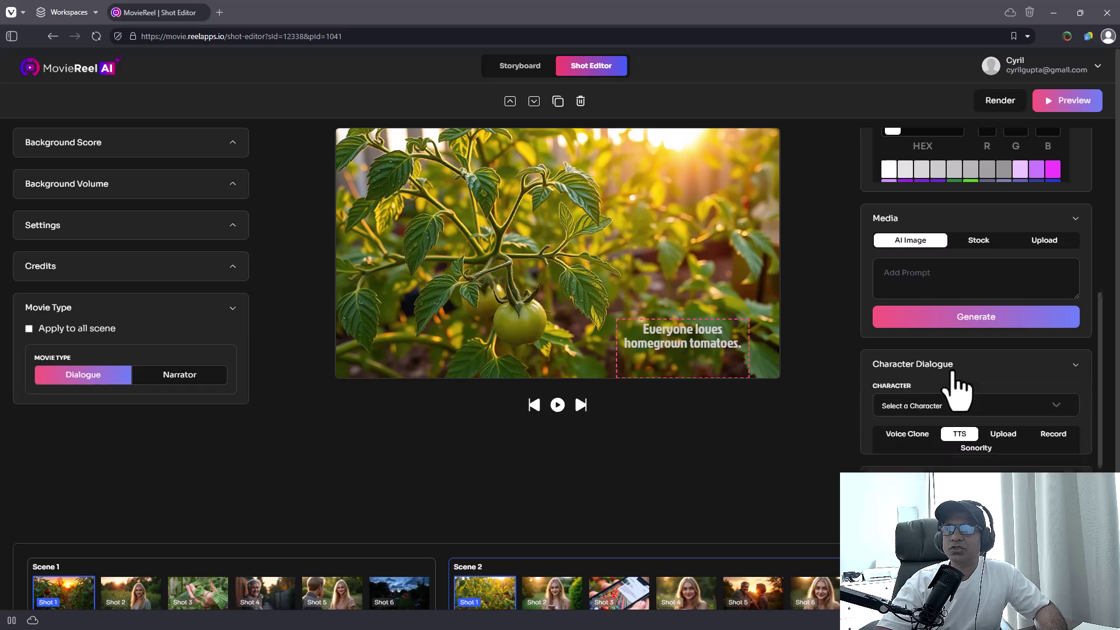
{"action": "scroll", "coordinate": [954, 385], "scroll_direction": "down", "scroll_amount": 2}
{"action": "scroll", "coordinate": [985, 367], "scroll_direction": "down", "scroll_amount": 1}
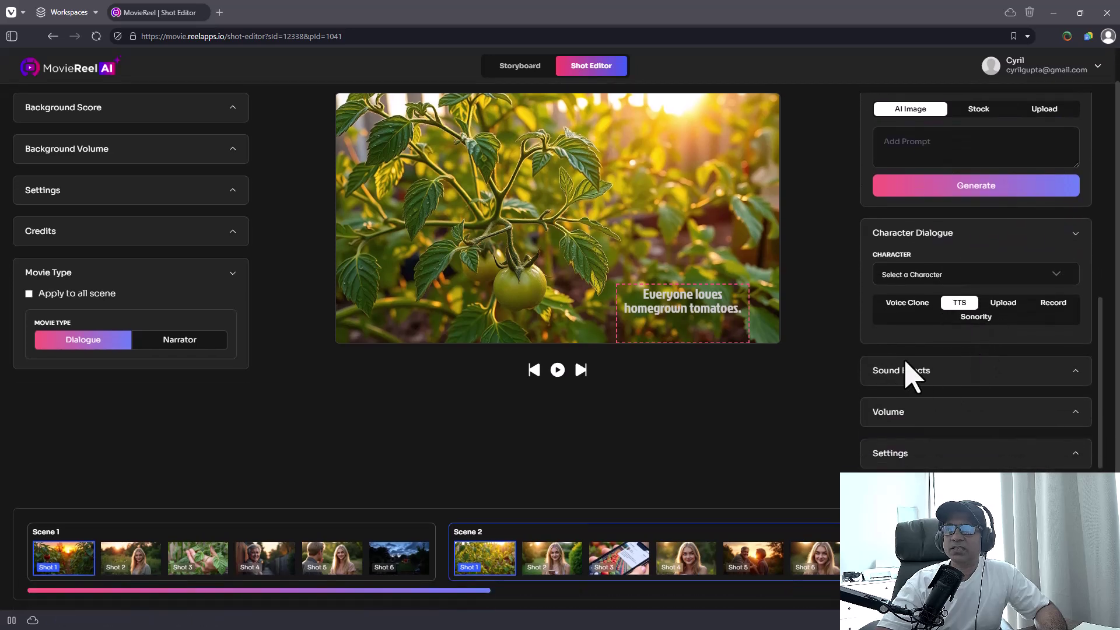
Examine the shot's stock sound effects list, its dialogue and sound effect volumes, and its duration setting.
{"action": "left_click", "coordinate": [919, 373]}
{"action": "scroll", "coordinate": [925, 387], "scroll_direction": "down", "scroll_amount": 5}
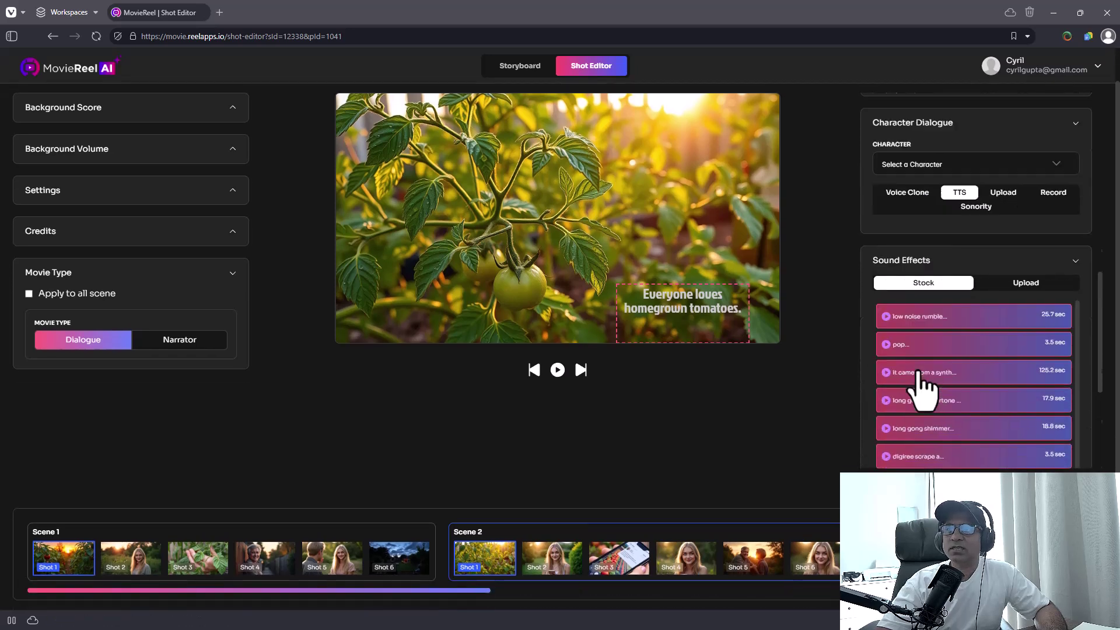
{"action": "scroll", "coordinate": [945, 320], "scroll_direction": "down", "scroll_amount": 5}
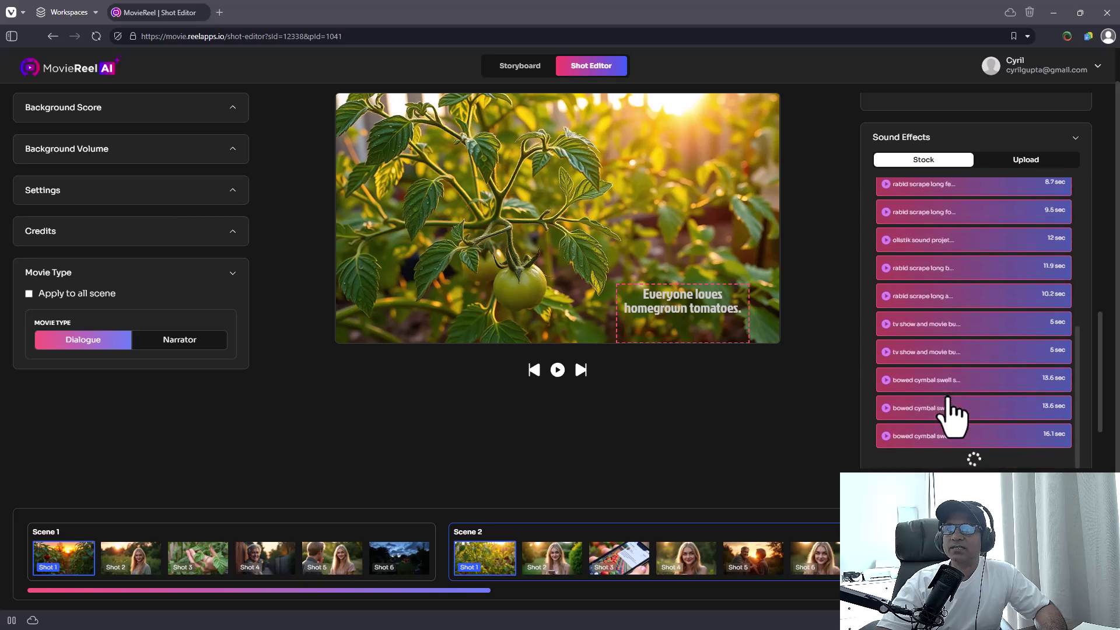
{"action": "scroll", "coordinate": [1076, 420], "scroll_direction": "down", "scroll_amount": 3}
{"action": "left_click", "coordinate": [991, 421]}
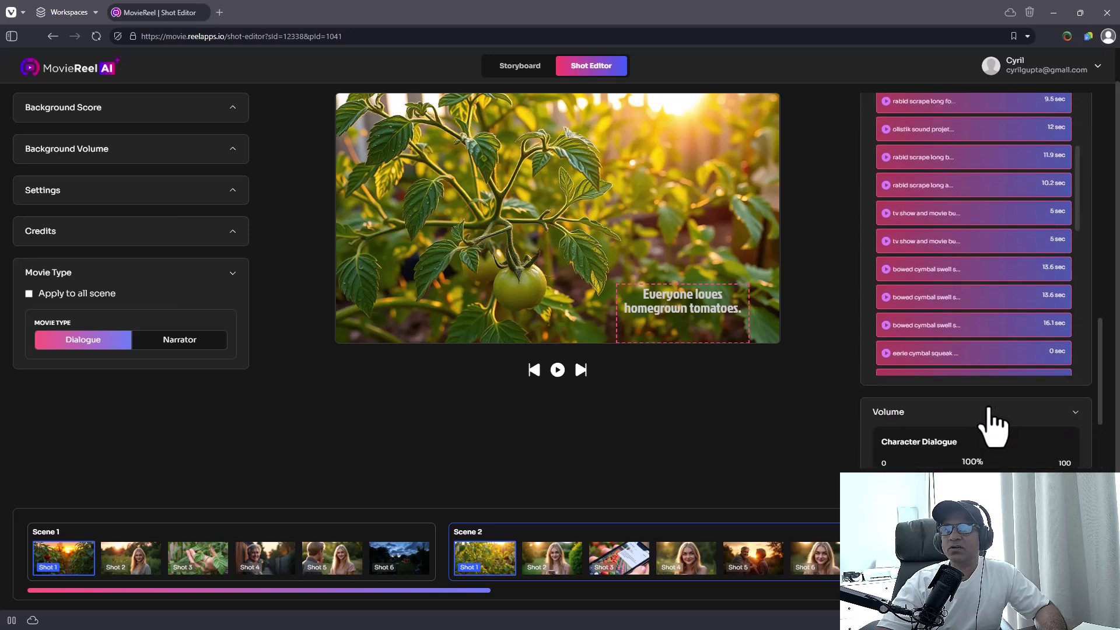
{"action": "scroll", "coordinate": [1003, 408], "scroll_direction": "down", "scroll_amount": 3}
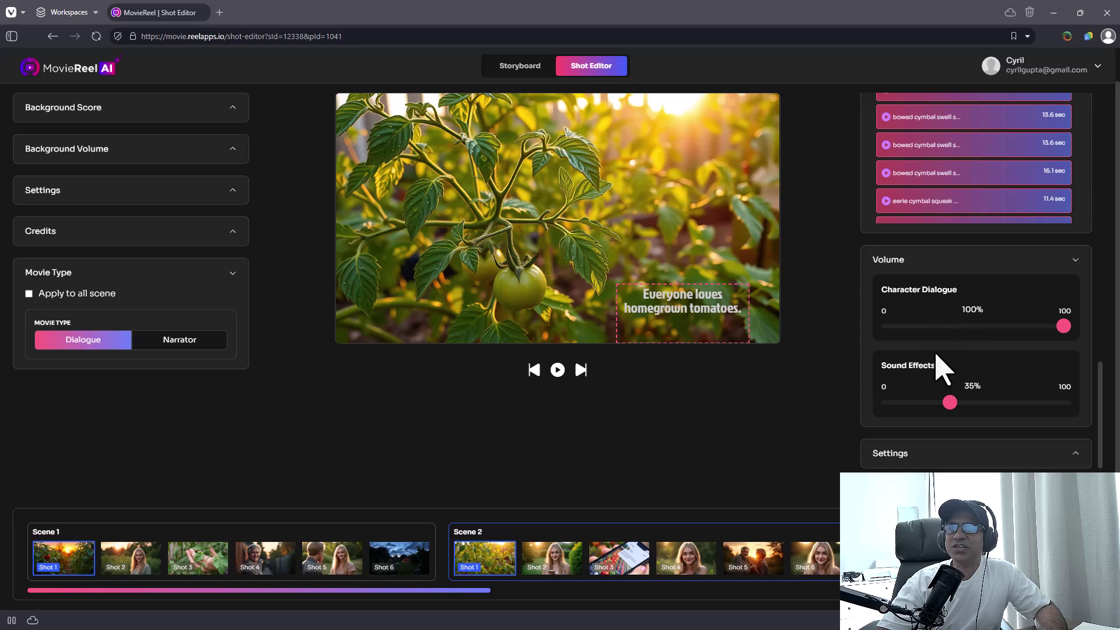
{"action": "left_click", "coordinate": [931, 455]}
{"action": "scroll", "coordinate": [944, 400], "scroll_direction": "down", "scroll_amount": 1}
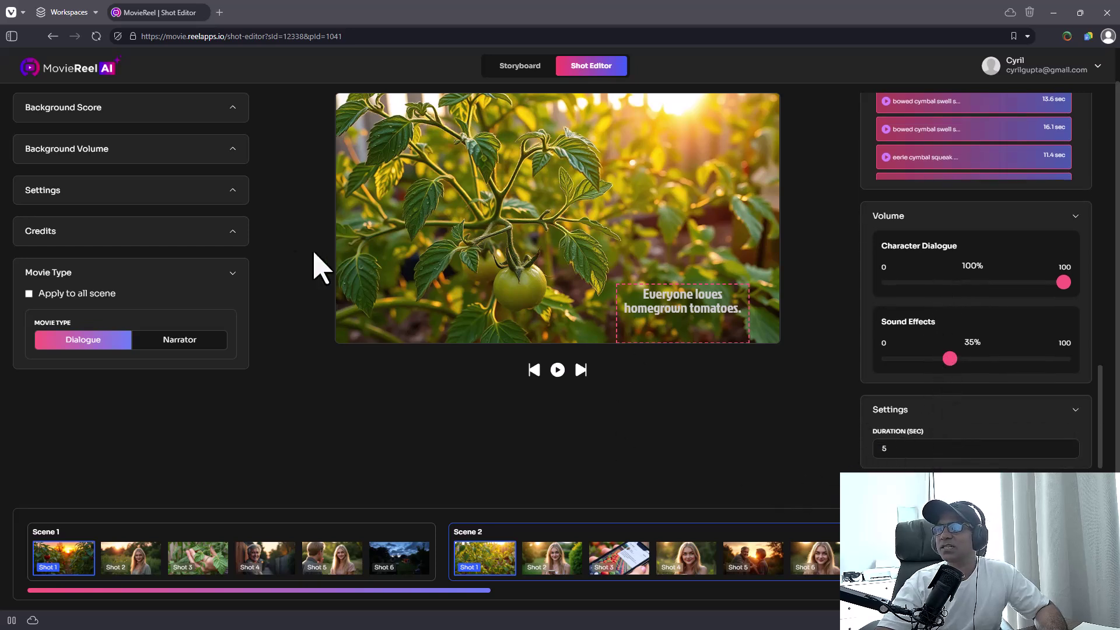
{"action": "scroll", "coordinate": [781, 380], "scroll_direction": "up", "scroll_amount": 1}
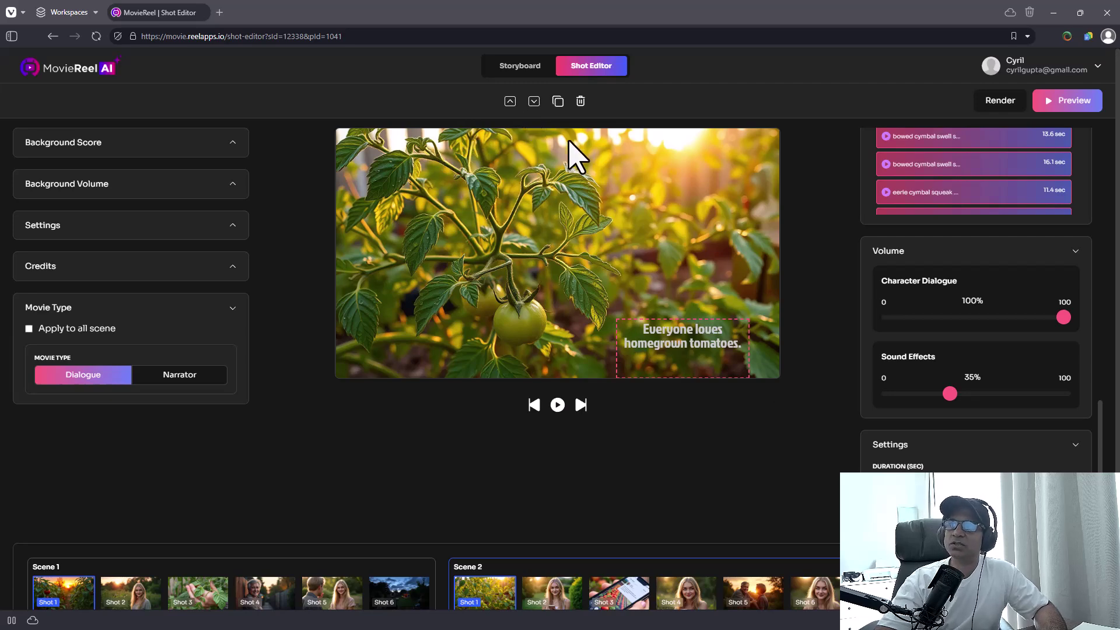
Return to the storyboard showing Scene 2's shots.
{"action": "left_click", "coordinate": [515, 67]}
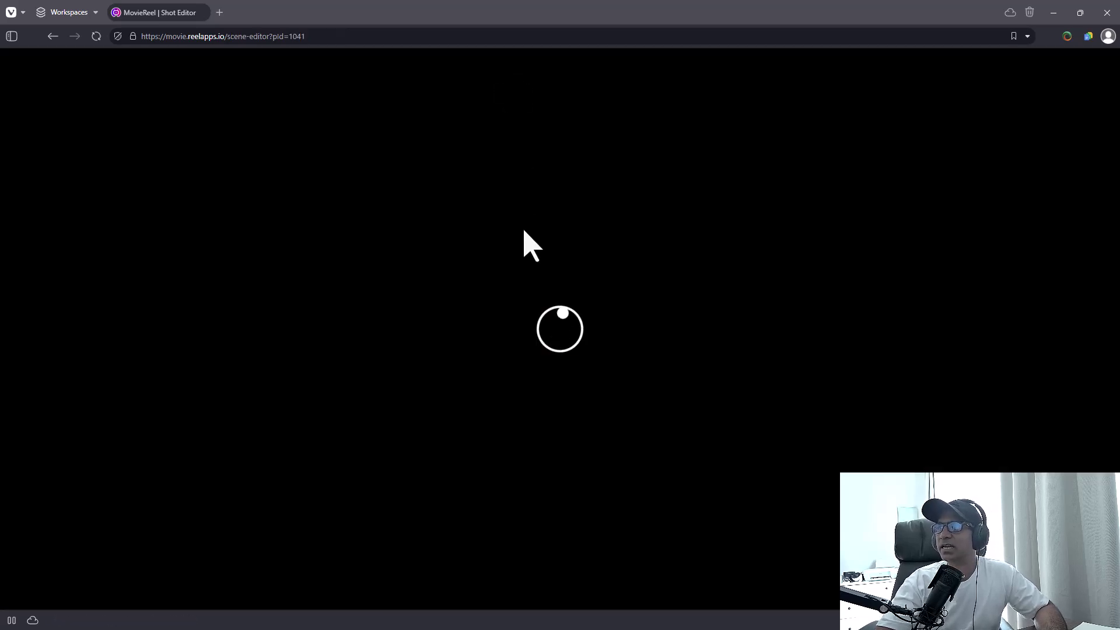
{"action": "scroll", "coordinate": [694, 350], "scroll_direction": "down", "scroll_amount": 1}
{"action": "scroll", "coordinate": [810, 385], "scroll_direction": "up", "scroll_amount": 1}
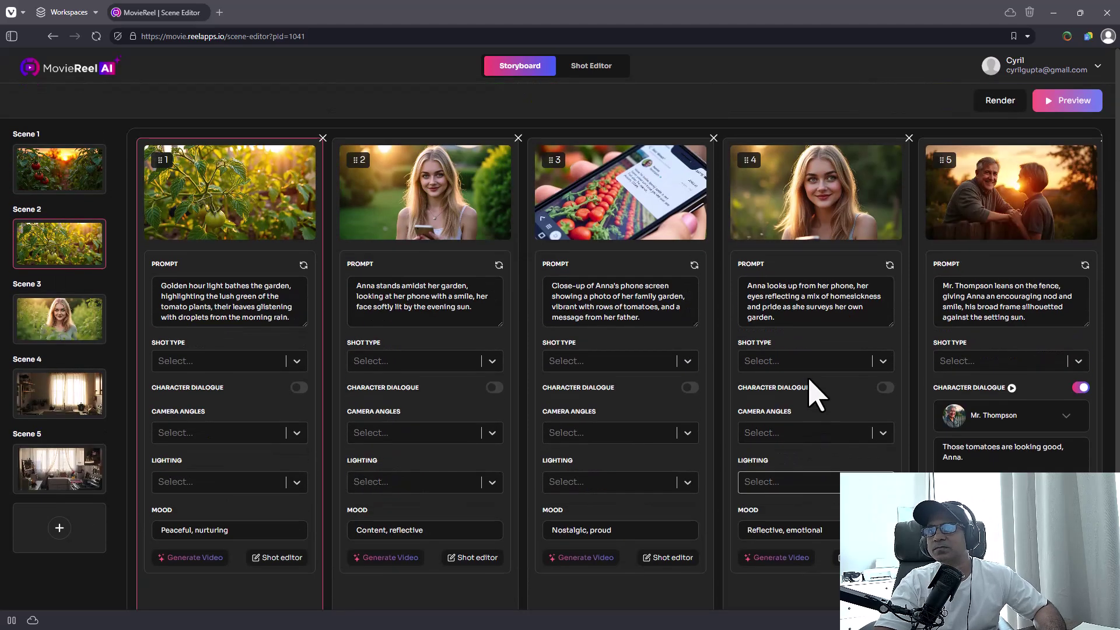
Play the movie preview past the captioned tomato plant shot, pause it and close the preview.
{"action": "left_click", "coordinate": [1059, 101]}
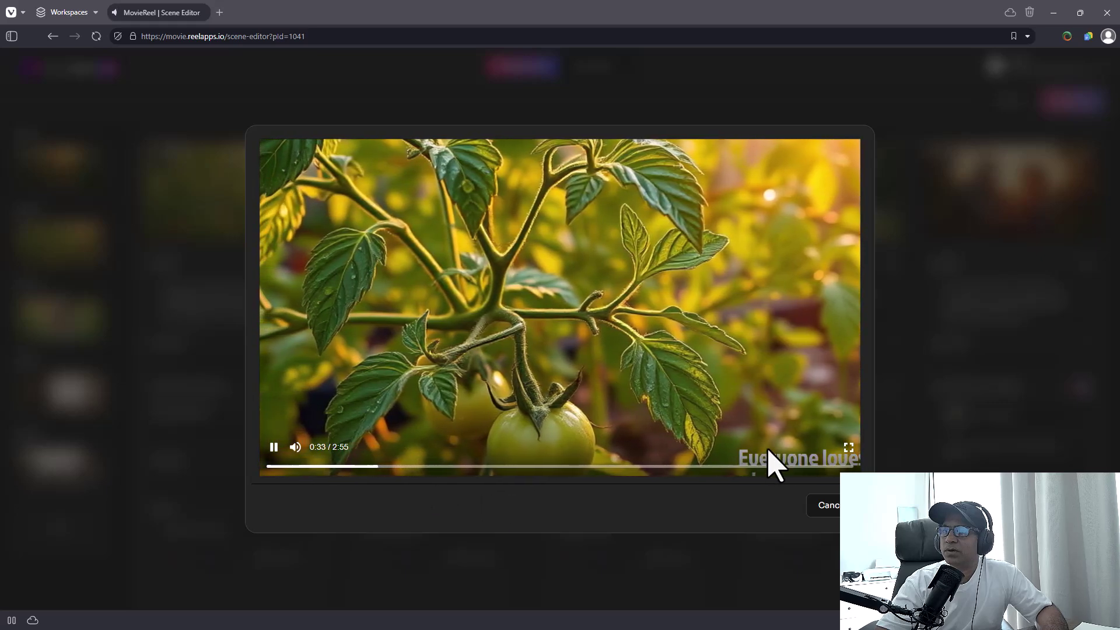
{"action": "left_click", "coordinate": [274, 449]}
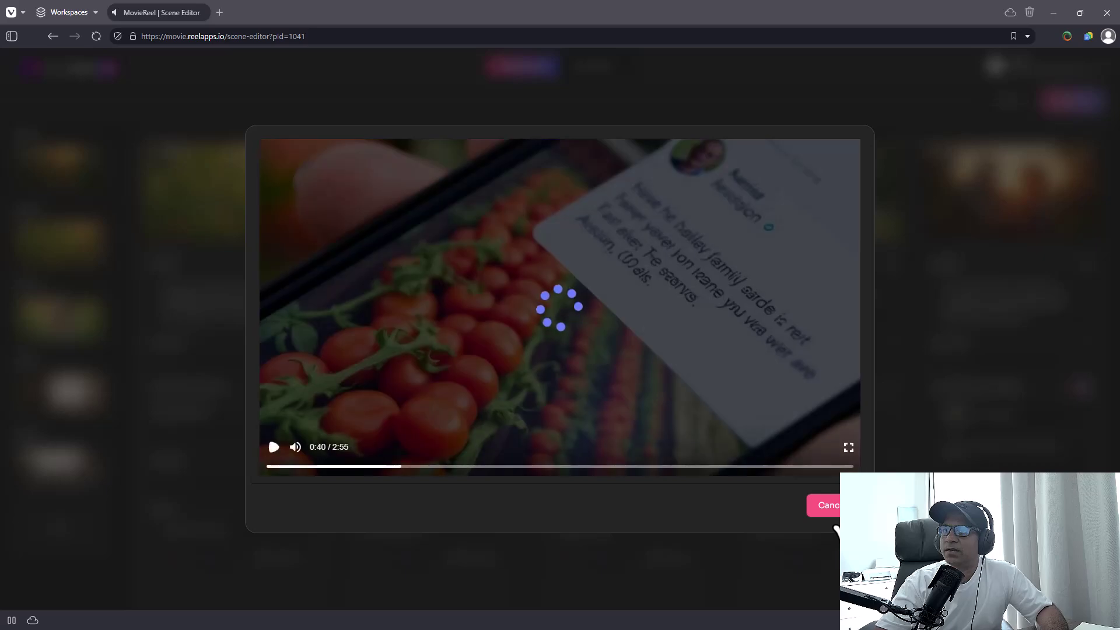
{"action": "left_click", "coordinate": [825, 506]}
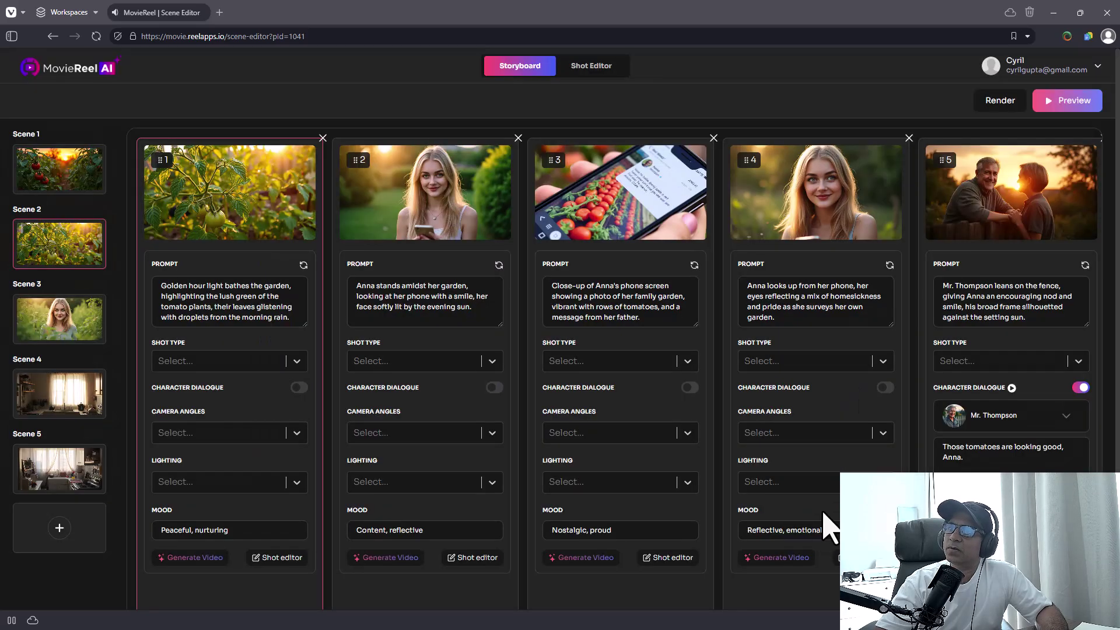
Render the movie and download the video of the Roots of Tomorrow project.
{"action": "left_click", "coordinate": [998, 101]}
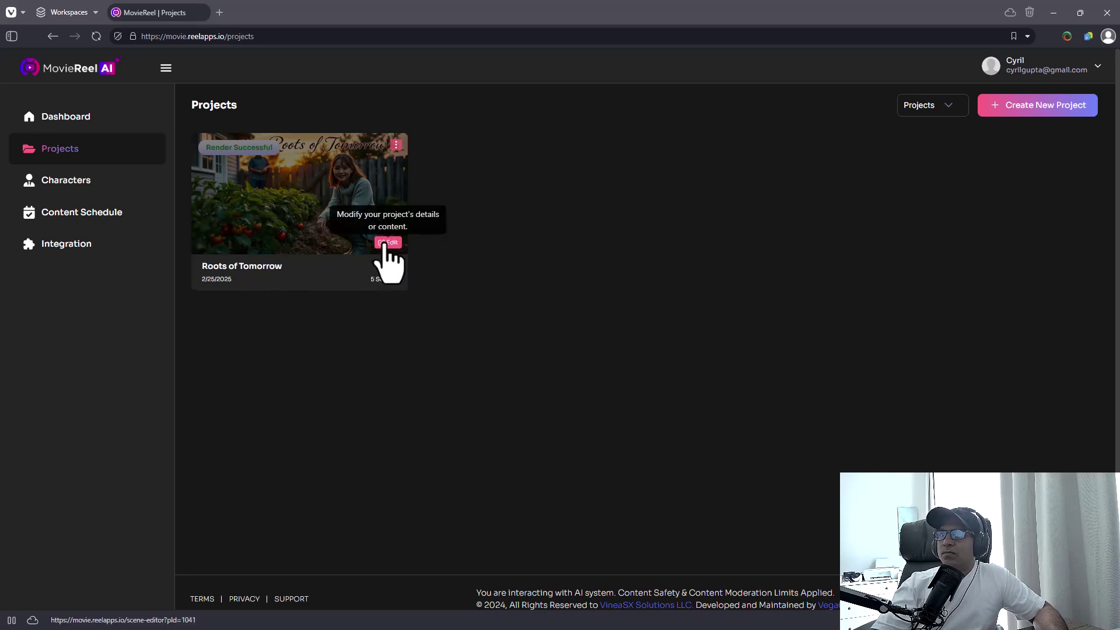
{"action": "left_click", "coordinate": [396, 145]}
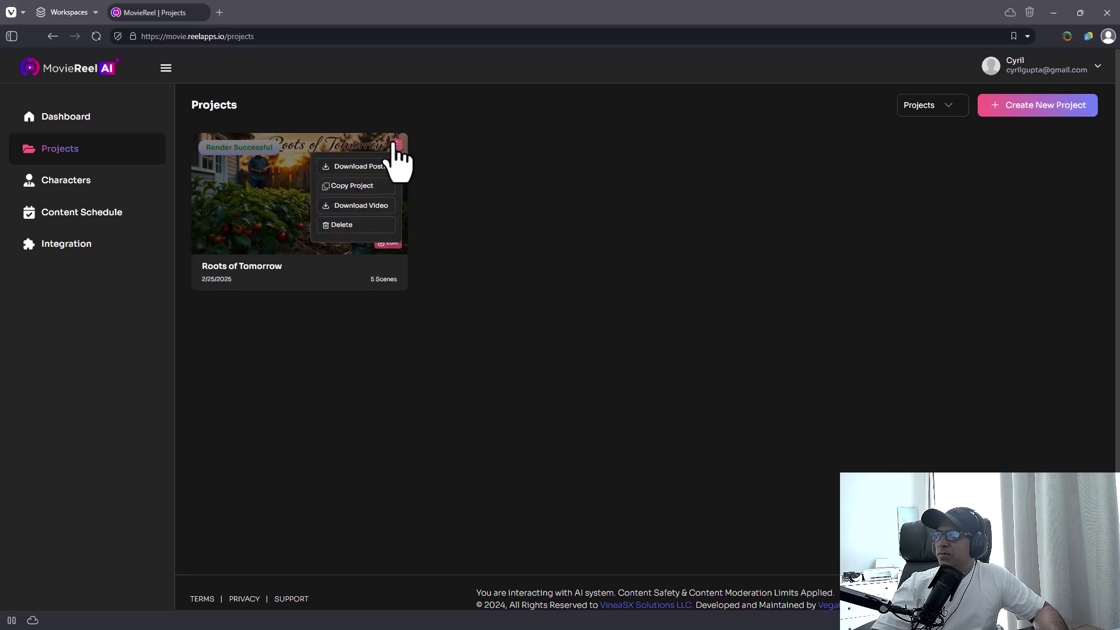
{"action": "left_click", "coordinate": [362, 207]}
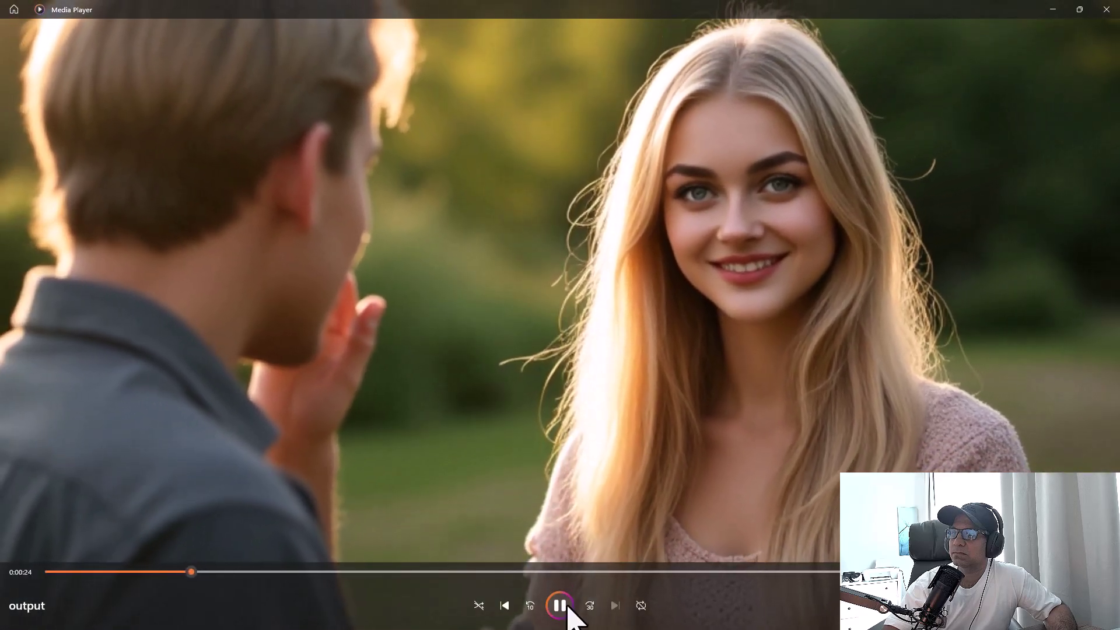
Watch the downloaded output video in Media Player, pausing and resuming it on the way to its end.
{"action": "left_click", "coordinate": [561, 605]}
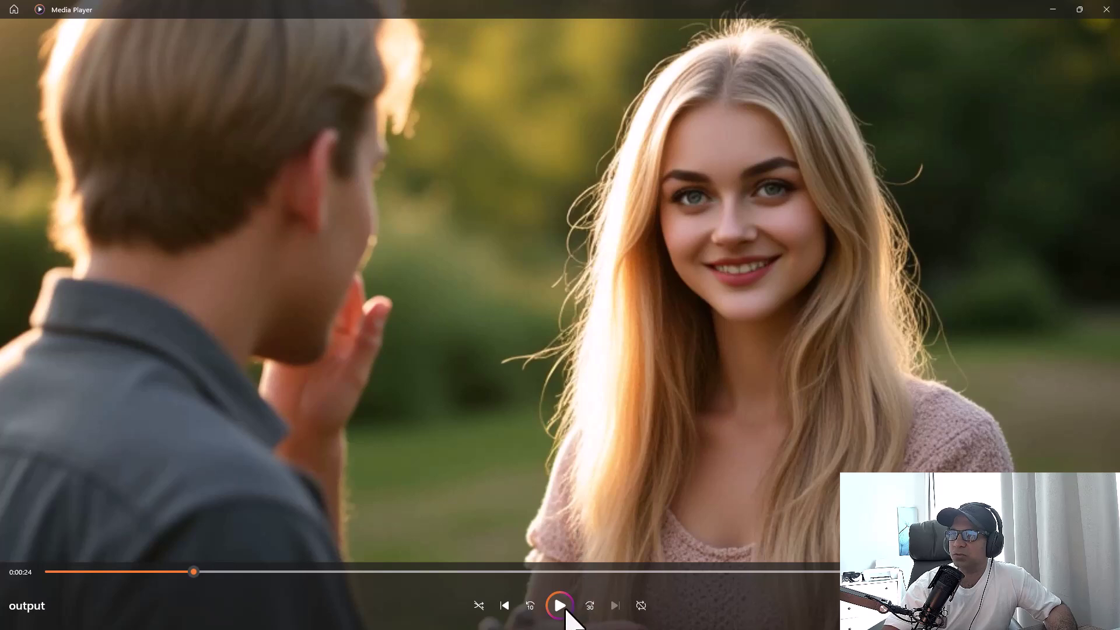
{"action": "left_click", "coordinate": [561, 605]}
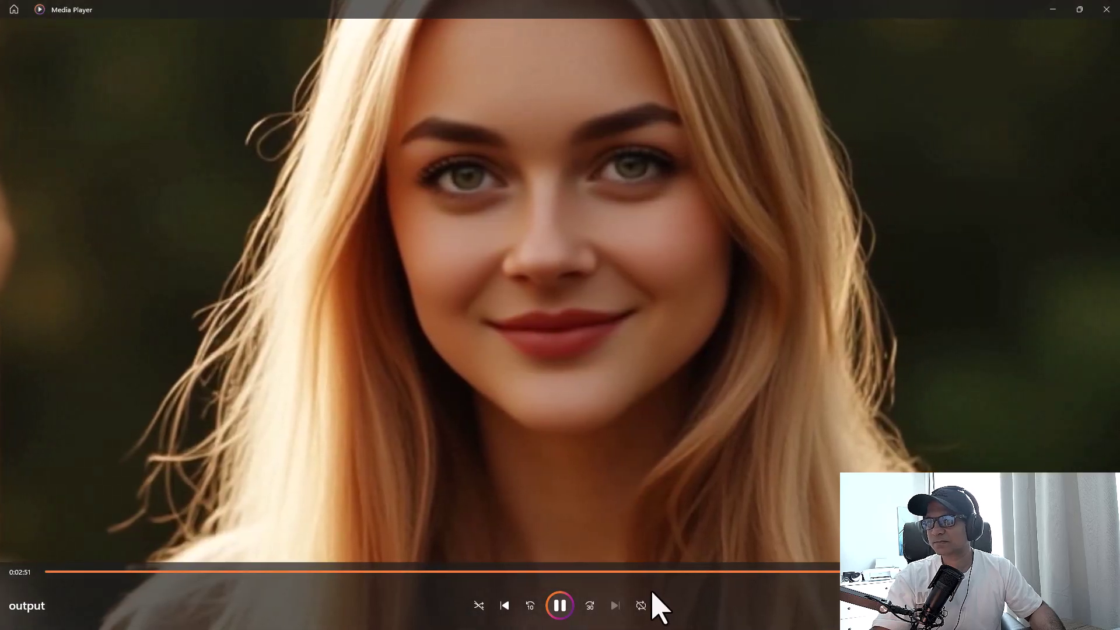
{"action": "left_click", "coordinate": [651, 600]}
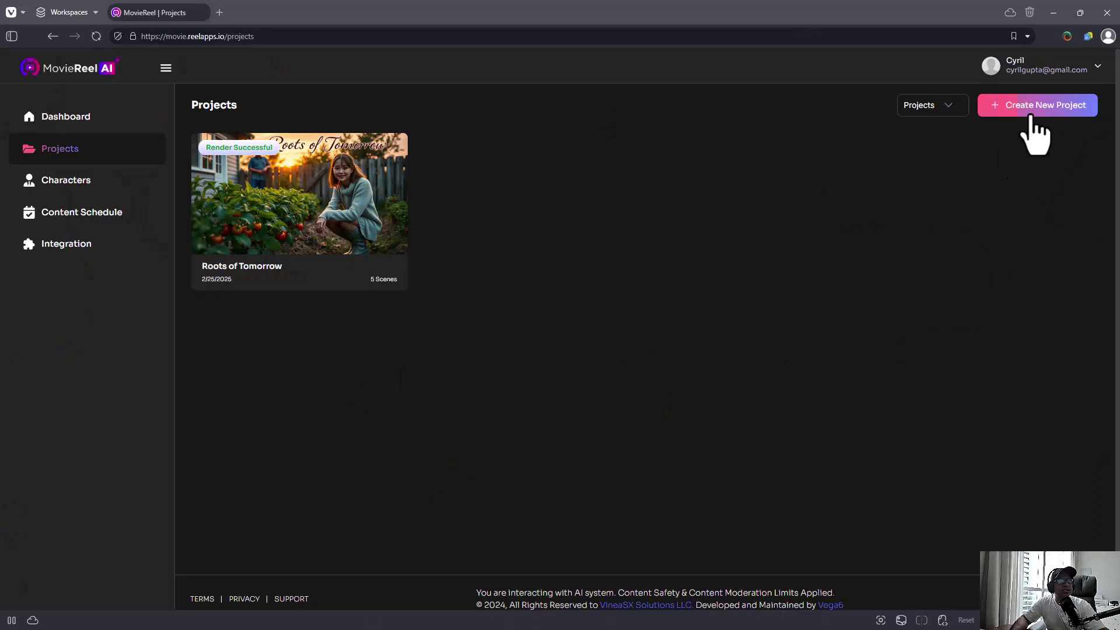
Create a new script-based project named "Tomatoes V2".
{"action": "left_click", "coordinate": [1030, 117]}
{"action": "left_click", "coordinate": [741, 389]}
{"action": "left_click", "coordinate": [628, 329]}
{"action": "type", "text": "Tomatoes V2"}
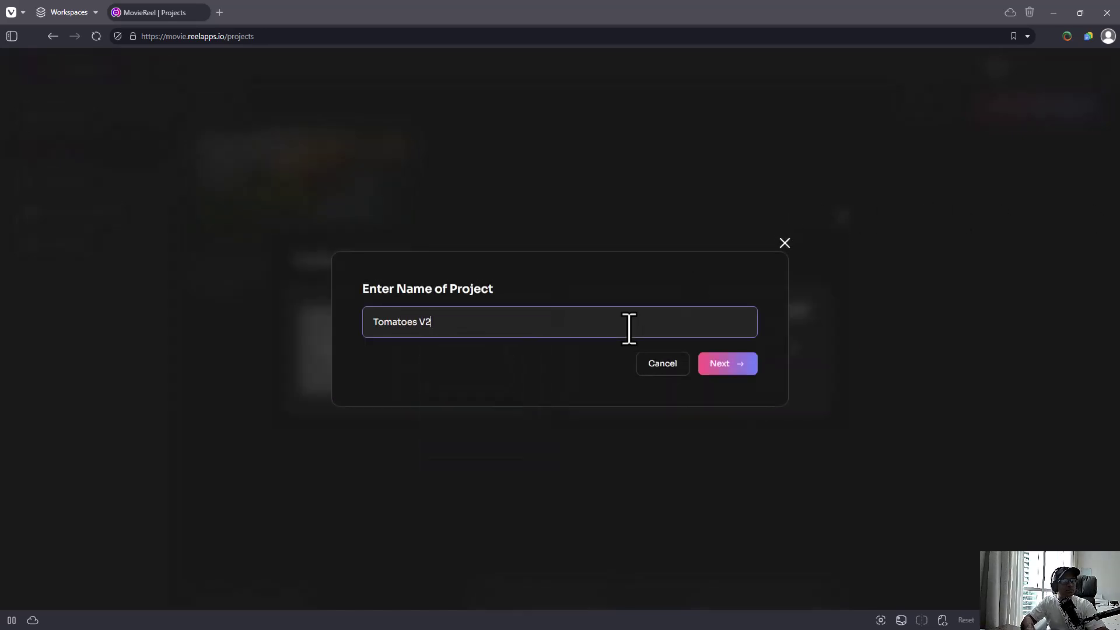
{"action": "left_click", "coordinate": [753, 371]}
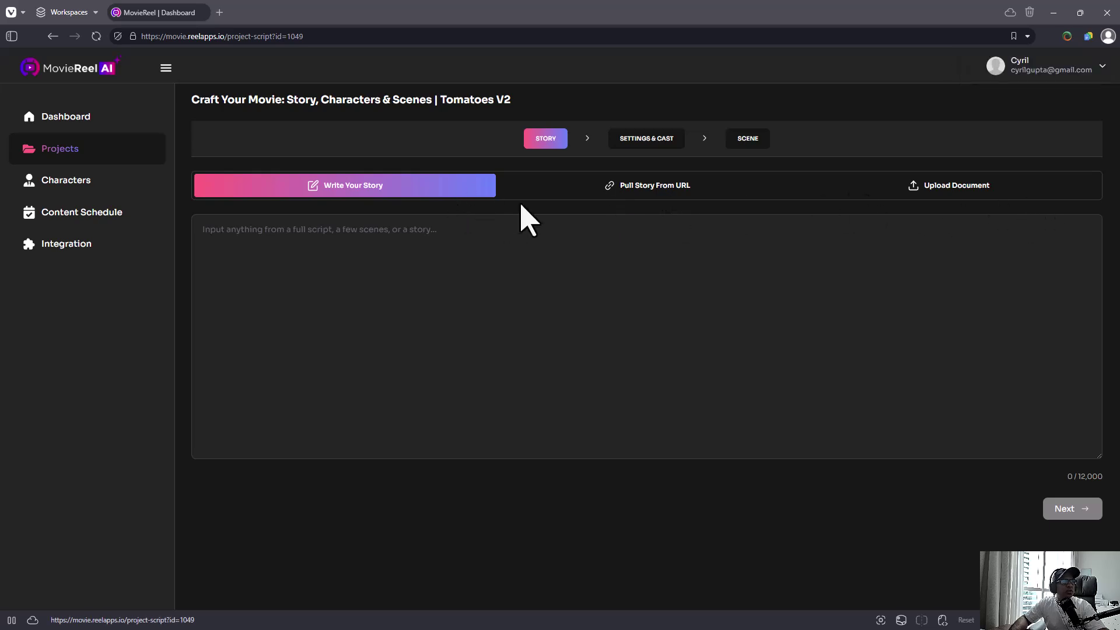
Check the URL story source, and write a story directly, from "Is Tomato a fruit or a vegetable? That is the question." to "Answer carefully.".
{"action": "left_click", "coordinate": [742, 195]}
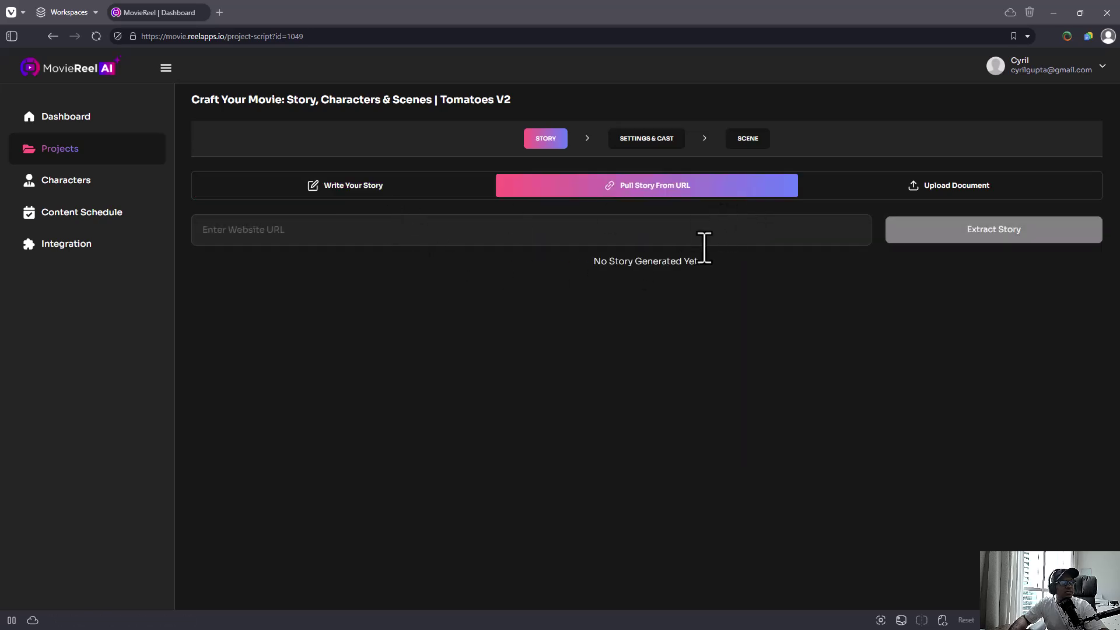
{"action": "left_click", "coordinate": [383, 188]}
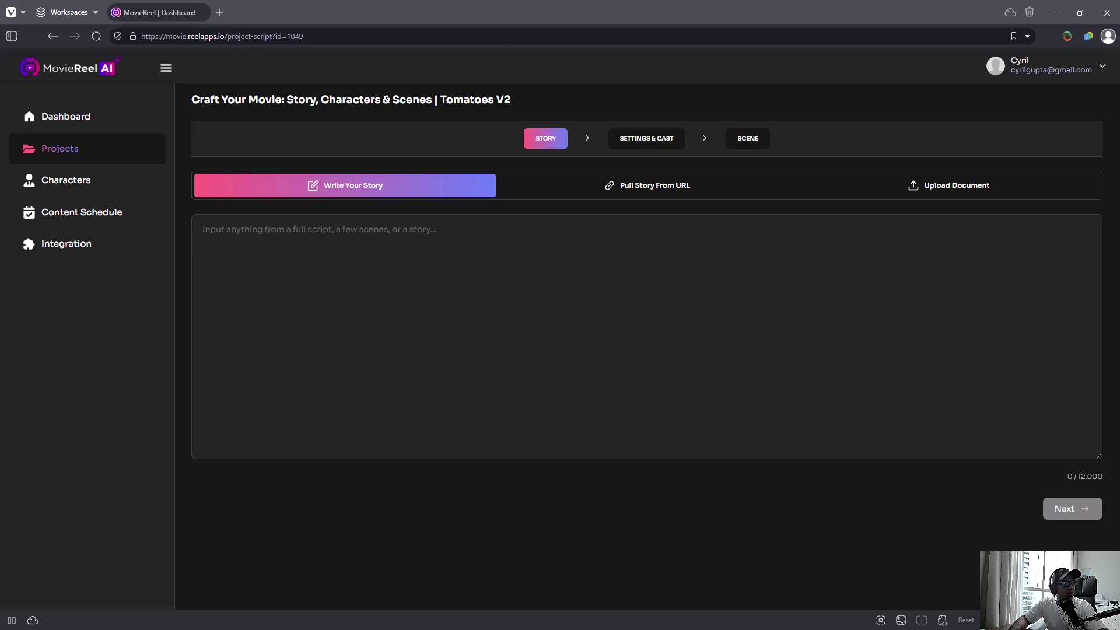
{"action": "type", "text": "Is Tomato a fruit or a vegetable? That is the question. From the history of time we've had countless generation mull over this and yet even today there is no clear answers. Wars have been fought. Species annihilated and the question stands. What do you think? Answer carefully."}
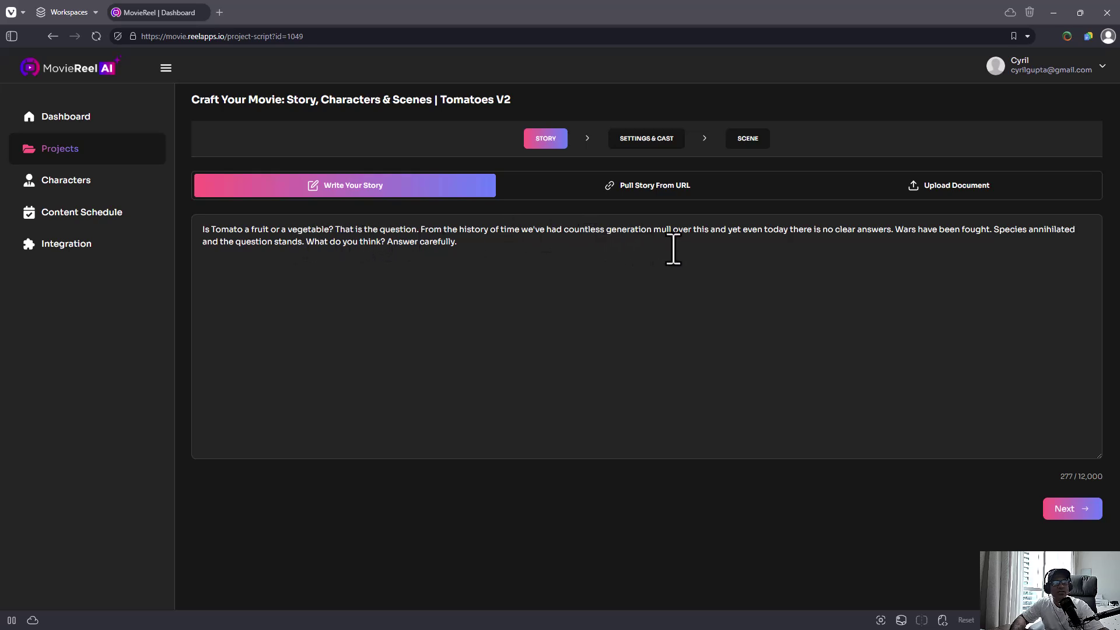
Correct the story's wording to "countless generations" and "no clear answer", and submit it for processing.
{"action": "left_click", "coordinate": [648, 230]}
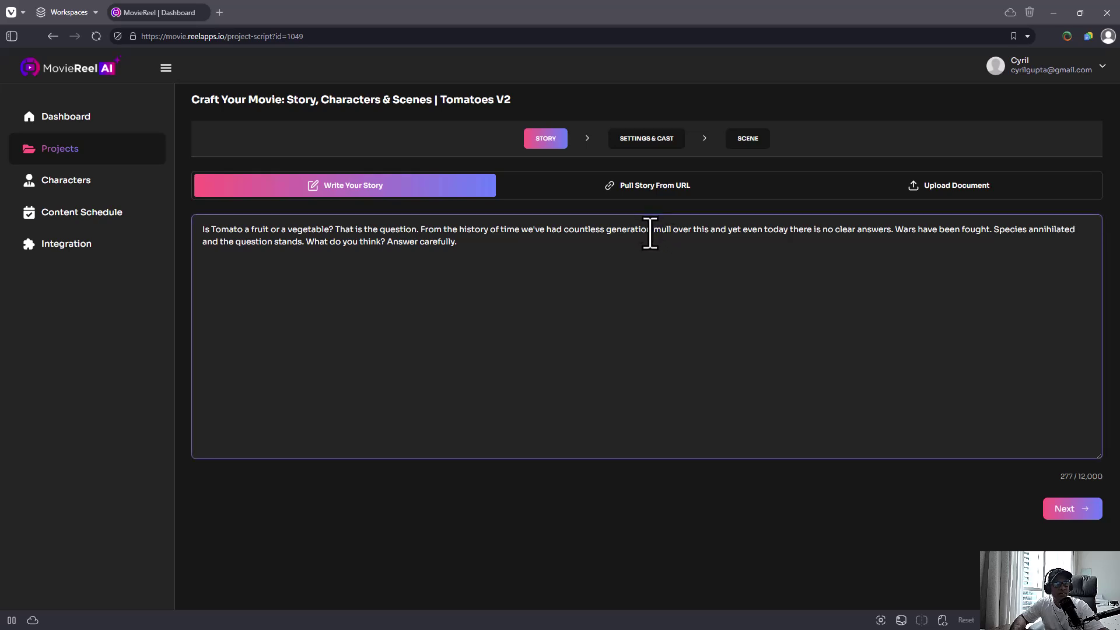
{"action": "type", "text": "s"}
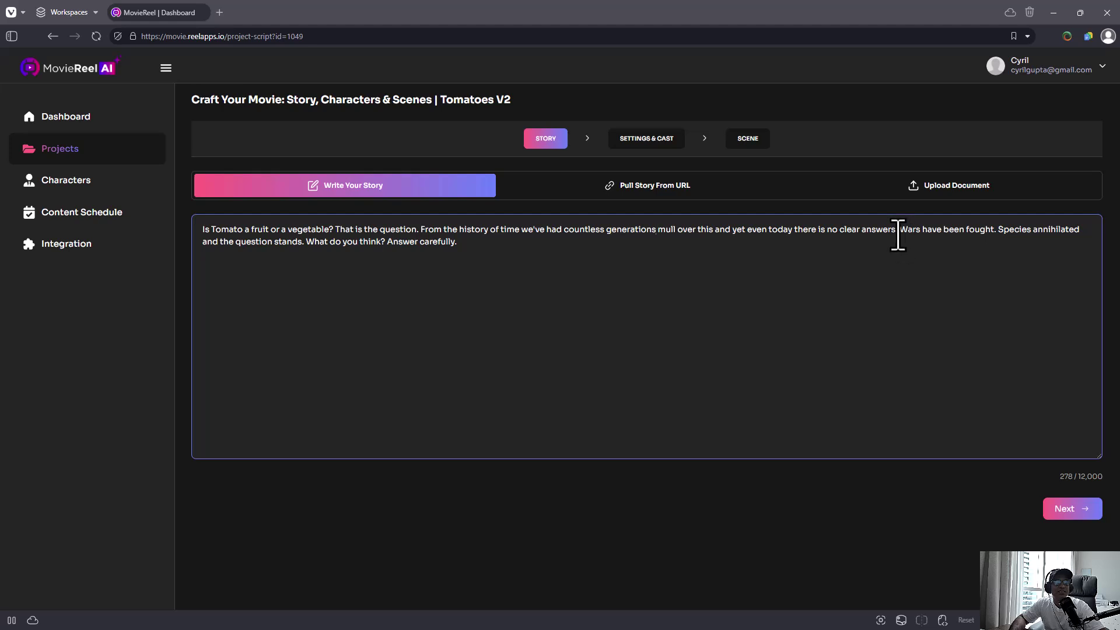
{"action": "key", "text": "BackSpace"}
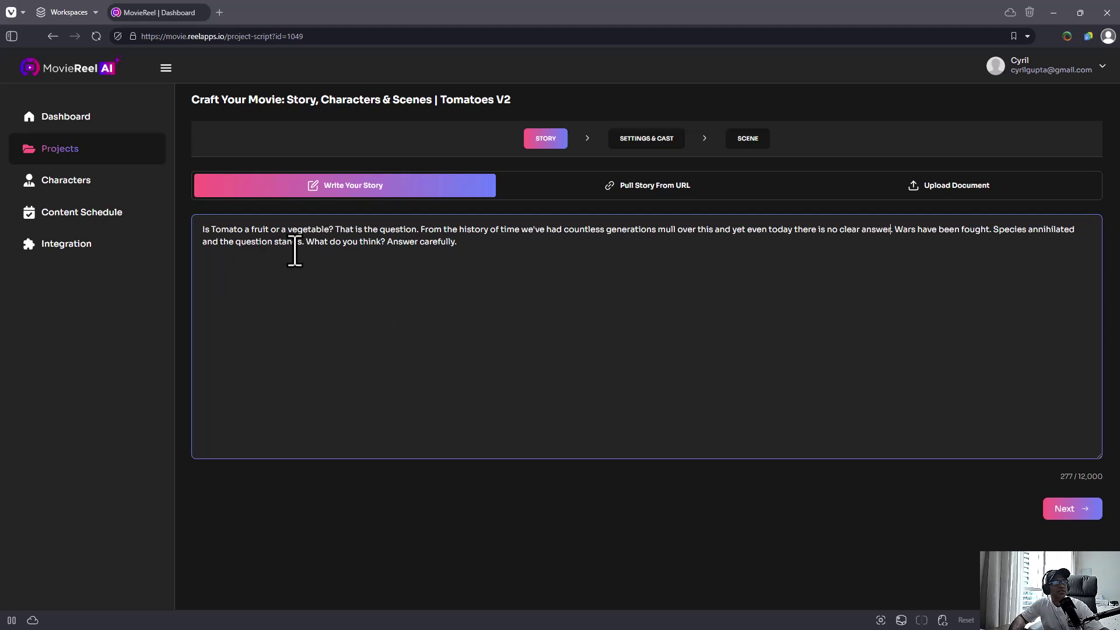
{"action": "key", "text": "ctrl+a"}
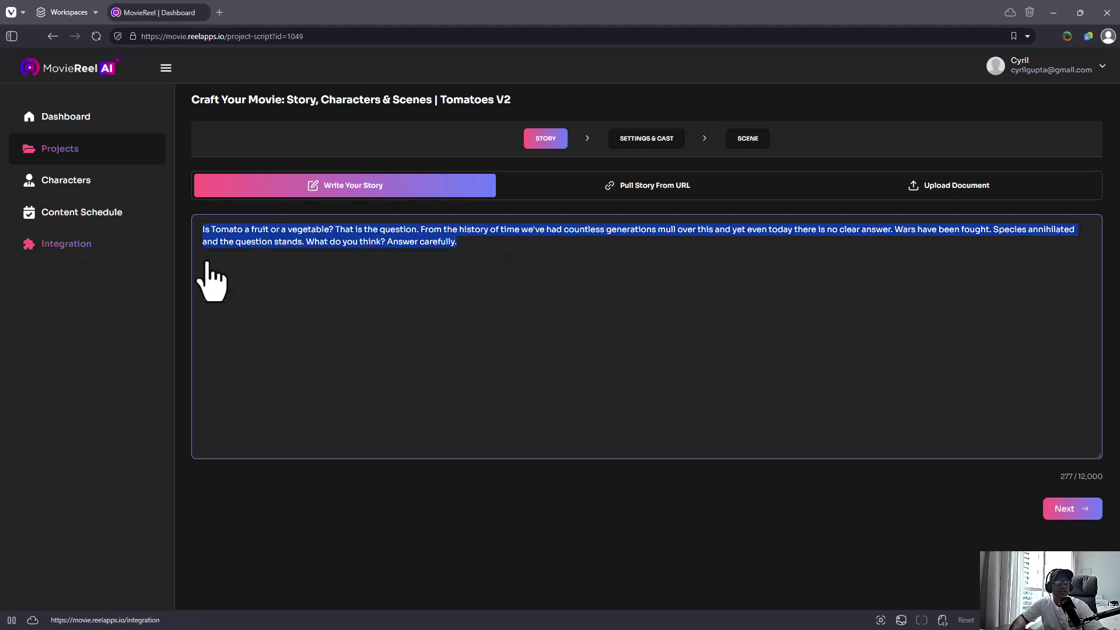
{"action": "left_click", "coordinate": [1067, 511]}
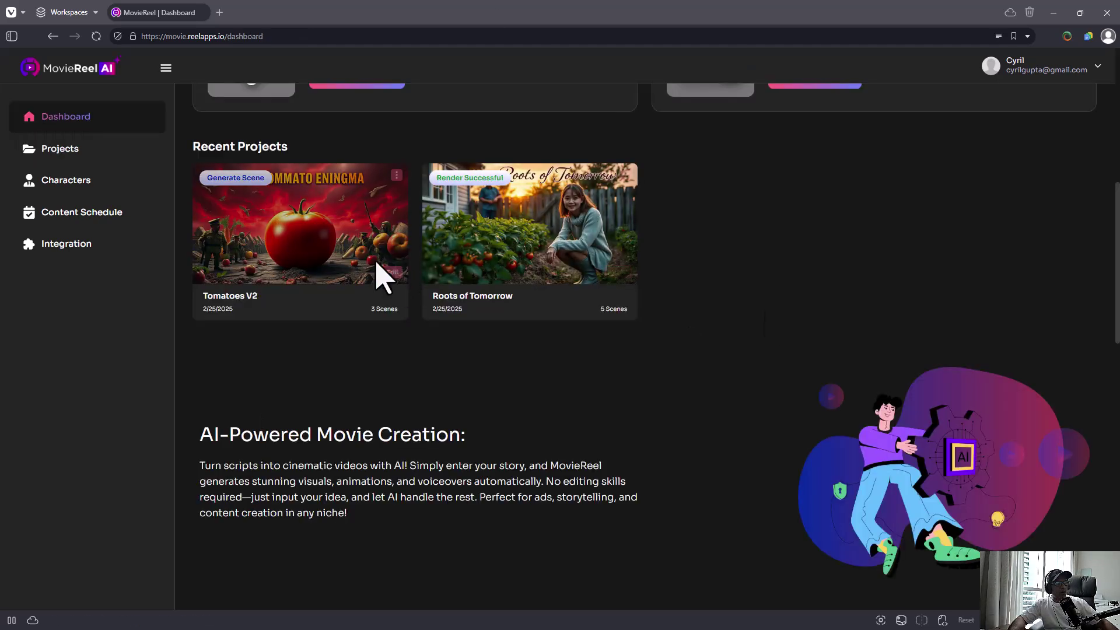
Review the Tomatoes V2 project's cast and story, and return to the dashboard's recent projects to check its generation status.
{"action": "left_click", "coordinate": [388, 272]}
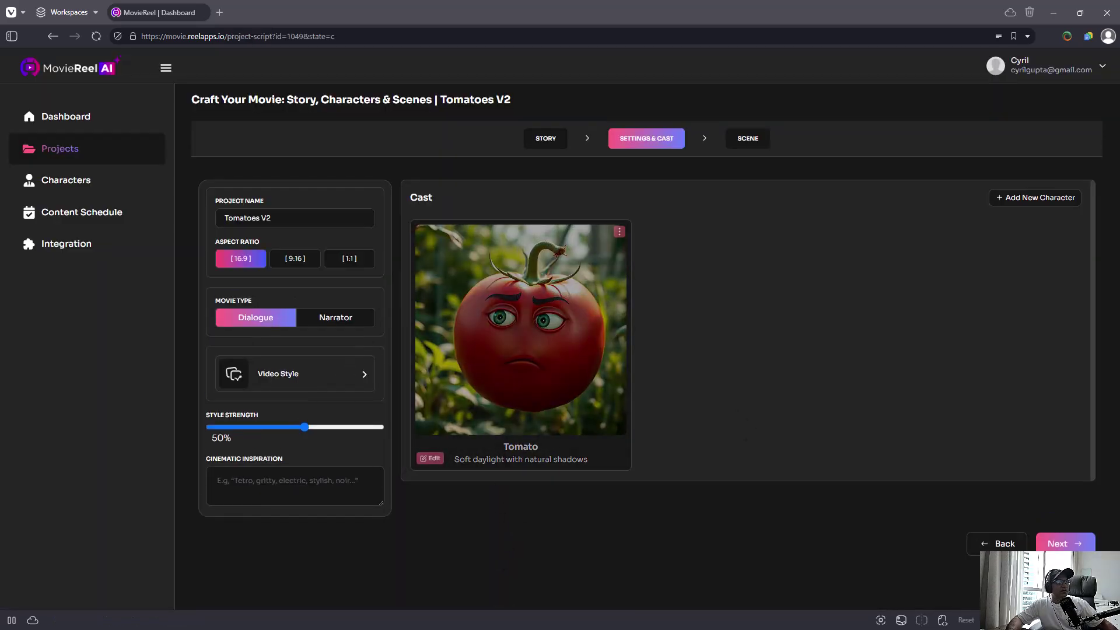
{"action": "left_click", "coordinate": [970, 542]}
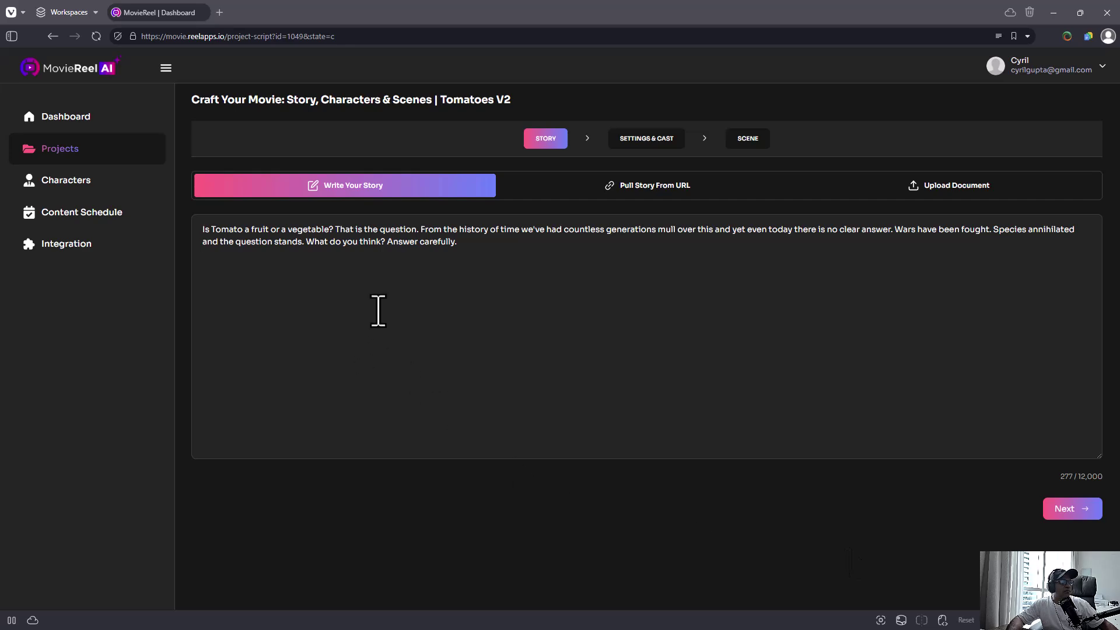
{"action": "left_click", "coordinate": [32, 124]}
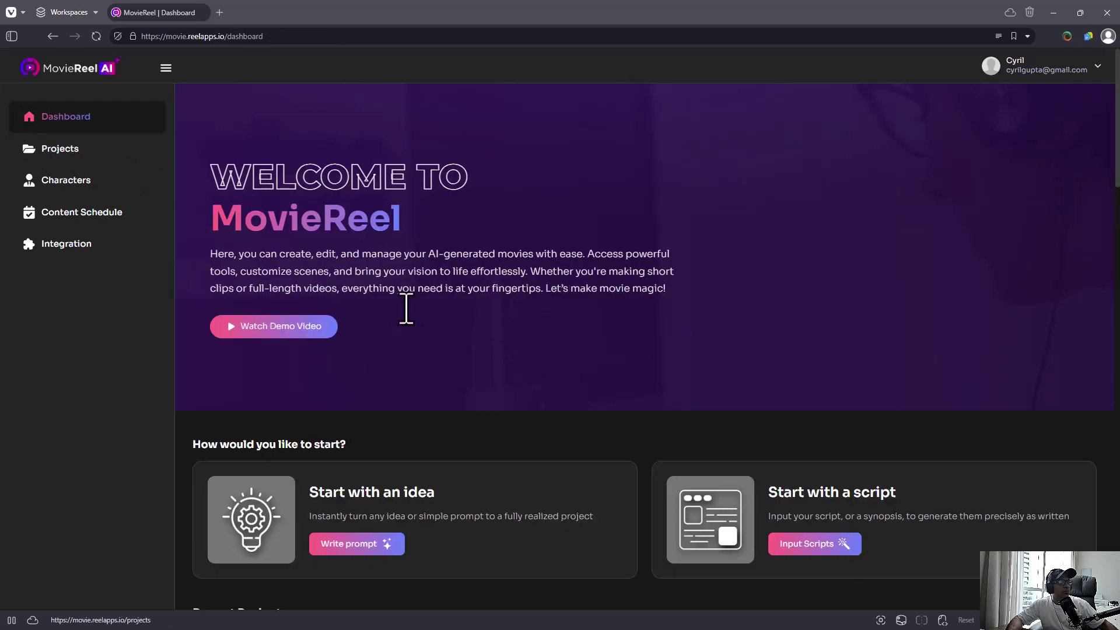
{"action": "scroll", "coordinate": [405, 420], "scroll_direction": "down", "scroll_amount": 7}
{"action": "scroll", "coordinate": [222, 280], "scroll_direction": "up", "scroll_amount": 1}
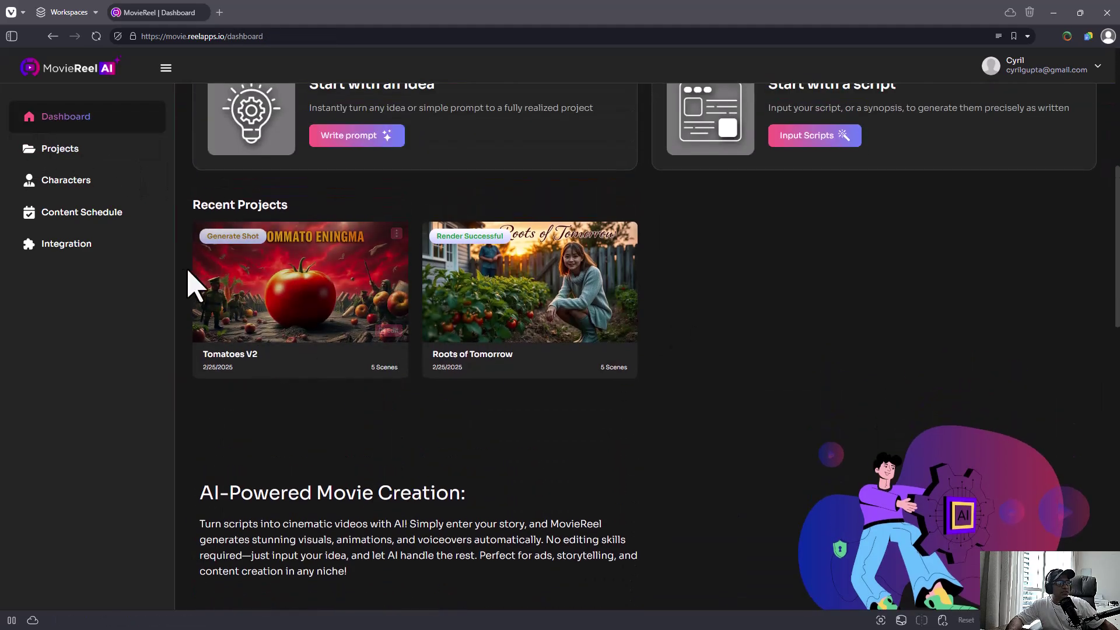